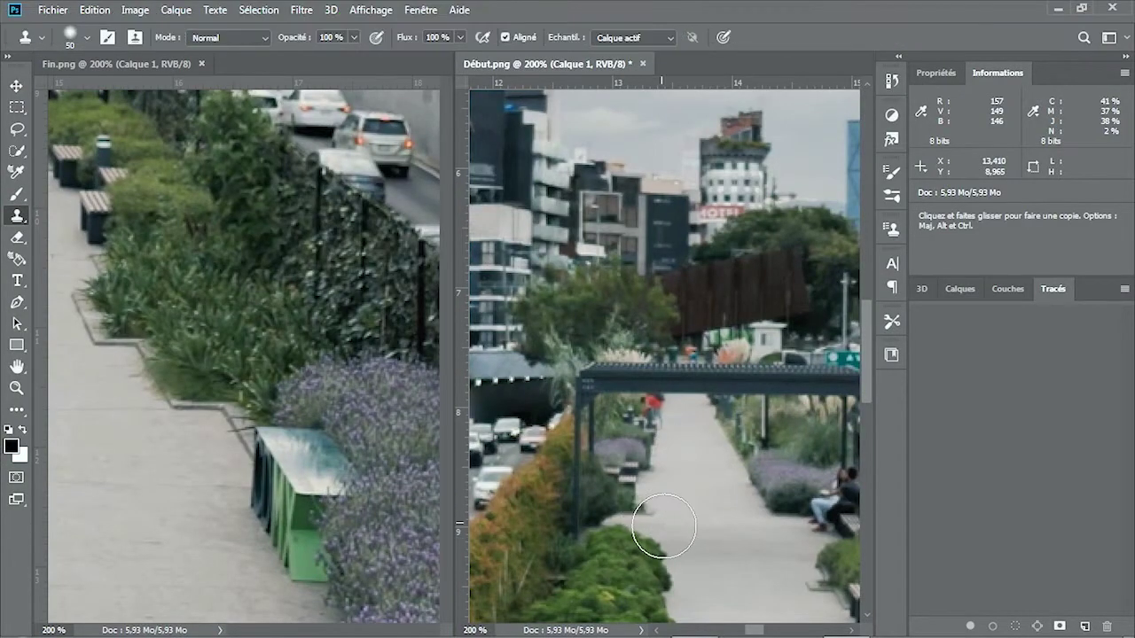
Clone pavement over the walking man in Début.png, switching to a 50 px brush.
{"action": "left_click_drag", "start_coordinate": [621, 532], "coordinate": [663, 559]}
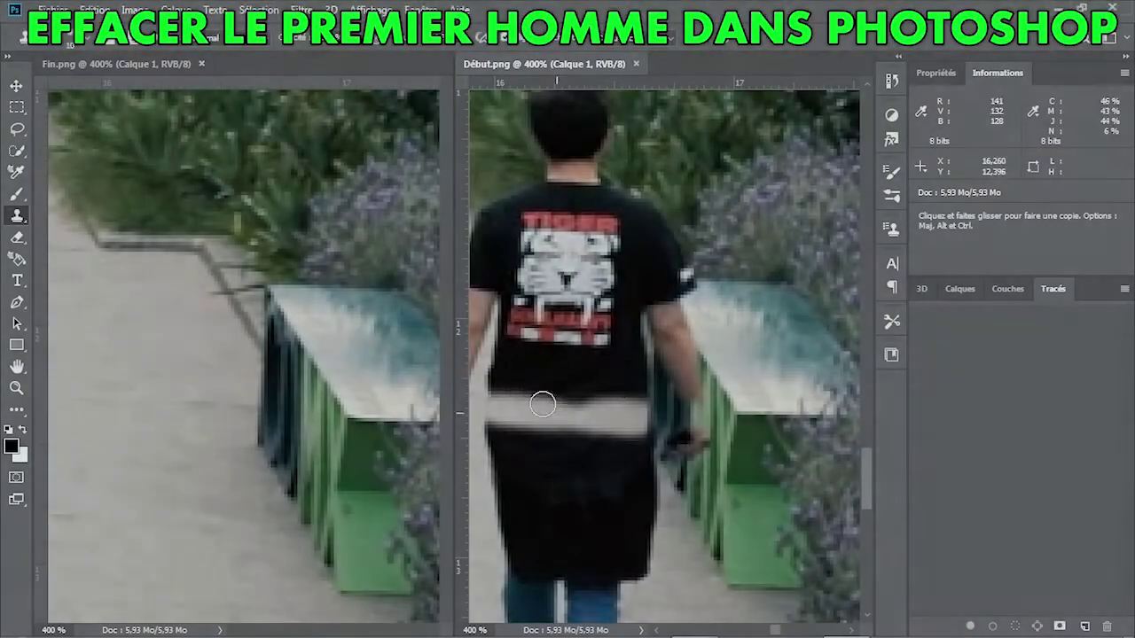
{"action": "mouse_move", "coordinate": [542, 404]}
{"action": "left_mouse_down"}
{"action": "mouse_move", "coordinate": [552, 476]}
{"action": "mouse_move", "coordinate": [567, 266]}
{"action": "left_mouse_up"}
{"action": "left_click", "coordinate": [86, 37]}
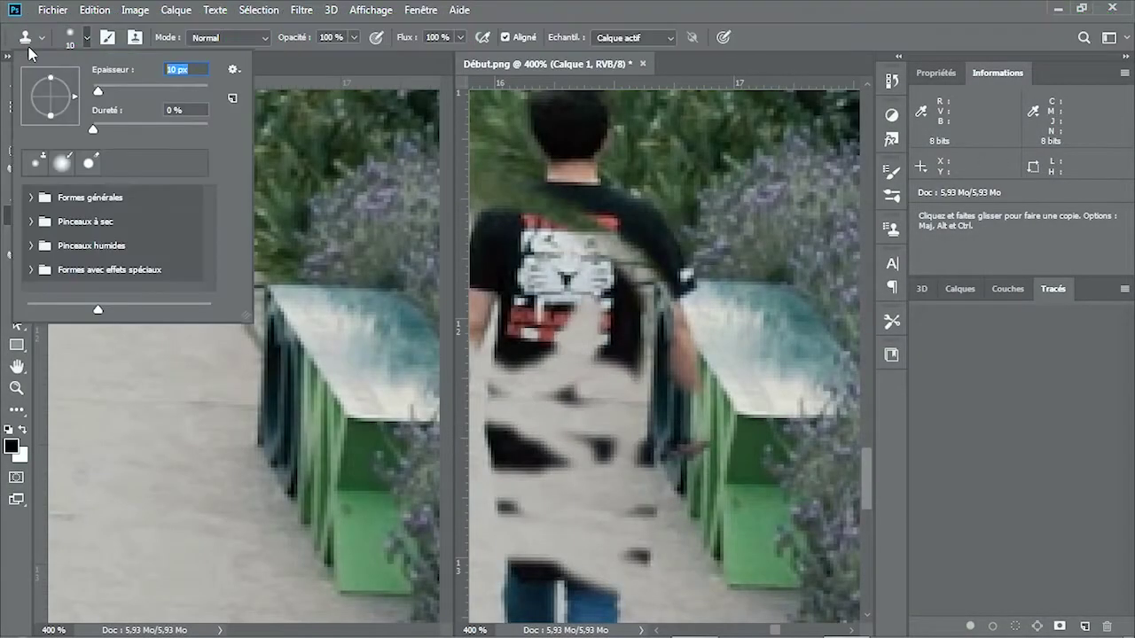
{"action": "type", "text": "50"}
{"action": "key", "text": "Return"}
{"action": "mouse_move", "coordinate": [567, 381]}
{"action": "left_mouse_down"}
{"action": "mouse_move", "coordinate": [581, 172]}
{"action": "mouse_move", "coordinate": [525, 452]}
{"action": "mouse_move", "coordinate": [577, 572]}
{"action": "left_mouse_up"}
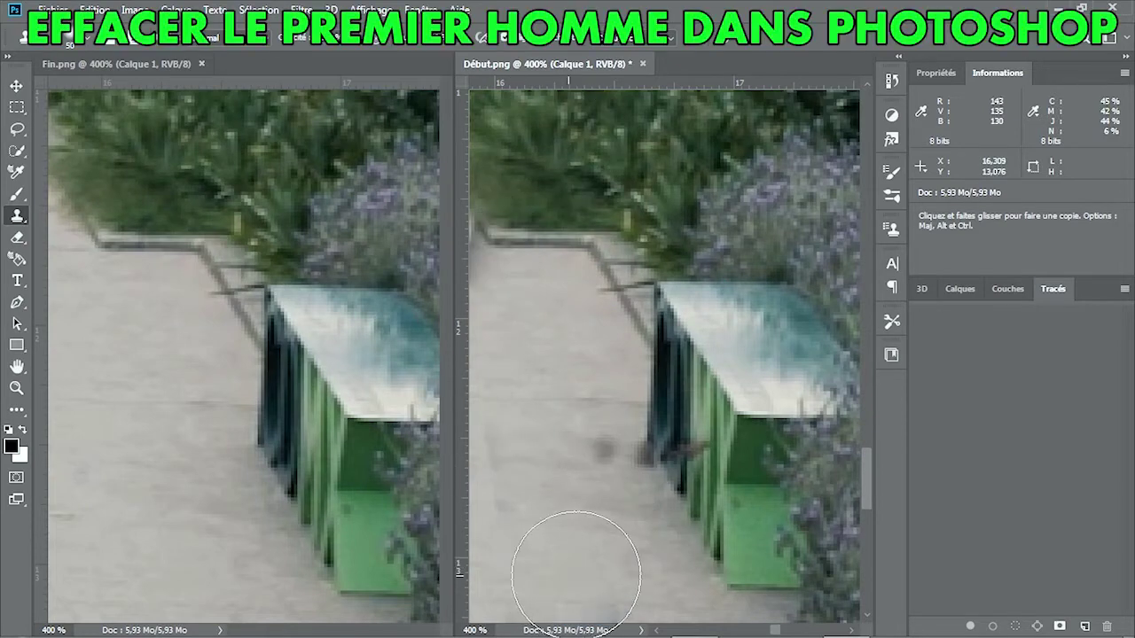
{"action": "left_click_drag", "start_coordinate": [869, 495], "coordinate": [869, 523]}
{"action": "mouse_move", "coordinate": [620, 520]}
{"action": "left_mouse_down"}
{"action": "mouse_move", "coordinate": [586, 521]}
{"action": "mouse_move", "coordinate": [604, 514]}
{"action": "mouse_move", "coordinate": [604, 433]}
{"action": "mouse_move", "coordinate": [575, 226]}
{"action": "left_mouse_up"}
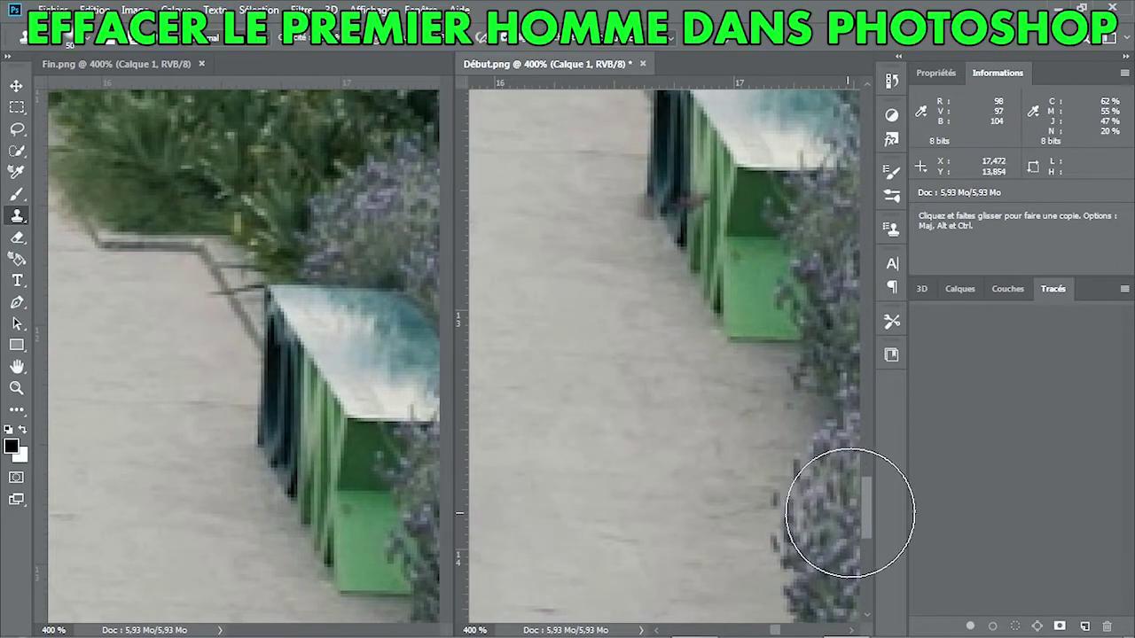
{"action": "mouse_move", "coordinate": [868, 514]}
{"action": "left_mouse_down"}
{"action": "mouse_move", "coordinate": [870, 550]}
{"action": "mouse_move", "coordinate": [869, 536]}
{"action": "left_mouse_up"}
Set the Début.png view zoom to 200%.
{"action": "left_click", "coordinate": [472, 630]}
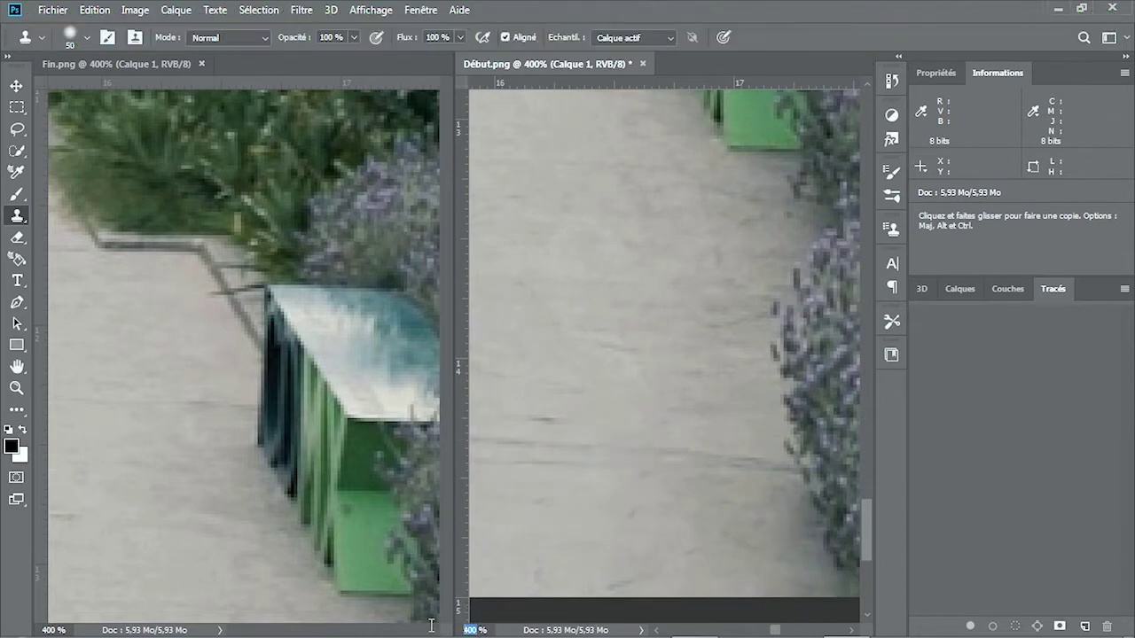
{"action": "type", "text": "200"}
{"action": "key", "text": "Return"}
{"action": "scroll", "coordinate": [571, 145], "scroll_direction": "up", "scroll_amount": 2}
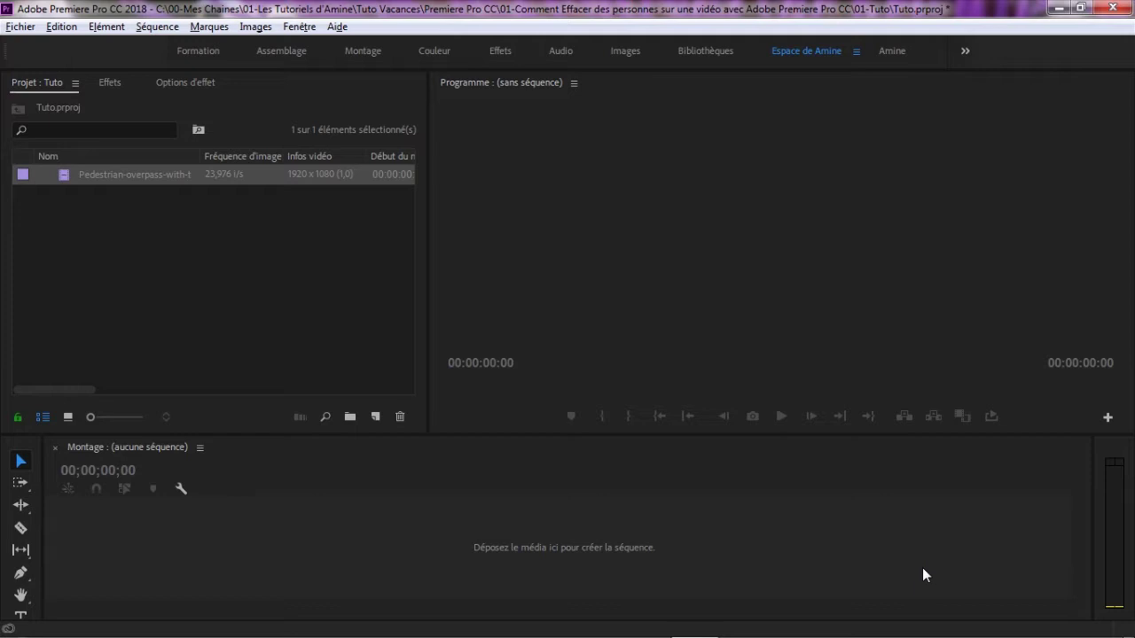
Conform the overpass clip's footage to 30 fps instead of 23,976.
{"action": "right_click", "coordinate": [229, 175]}
{"action": "mouse_move", "coordinate": [289, 215]}
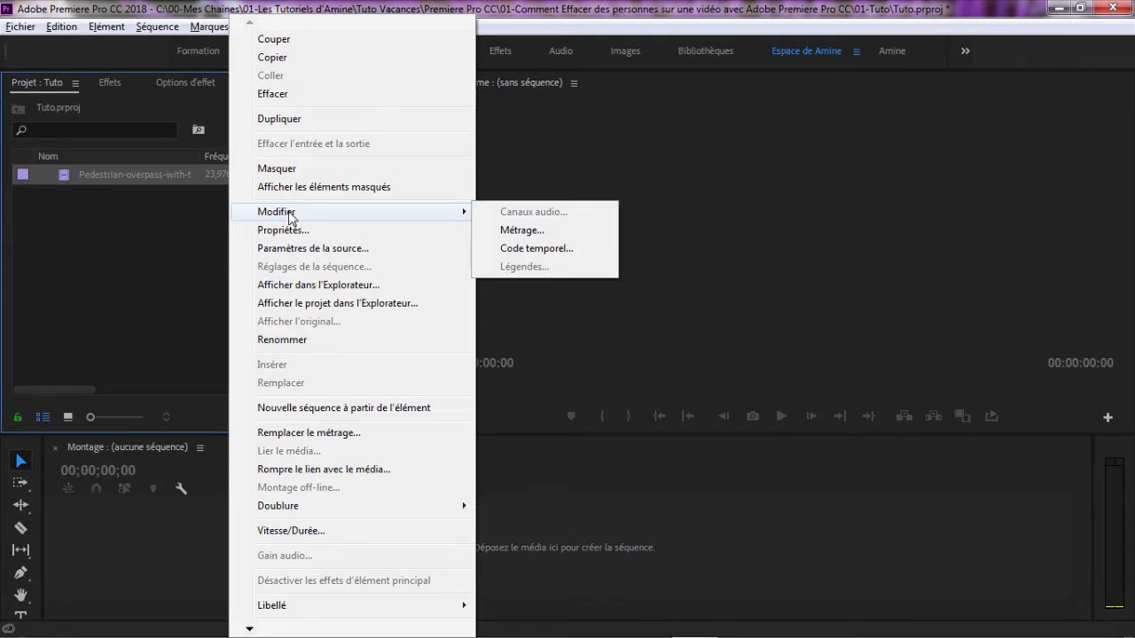
{"action": "left_click", "coordinate": [522, 231]}
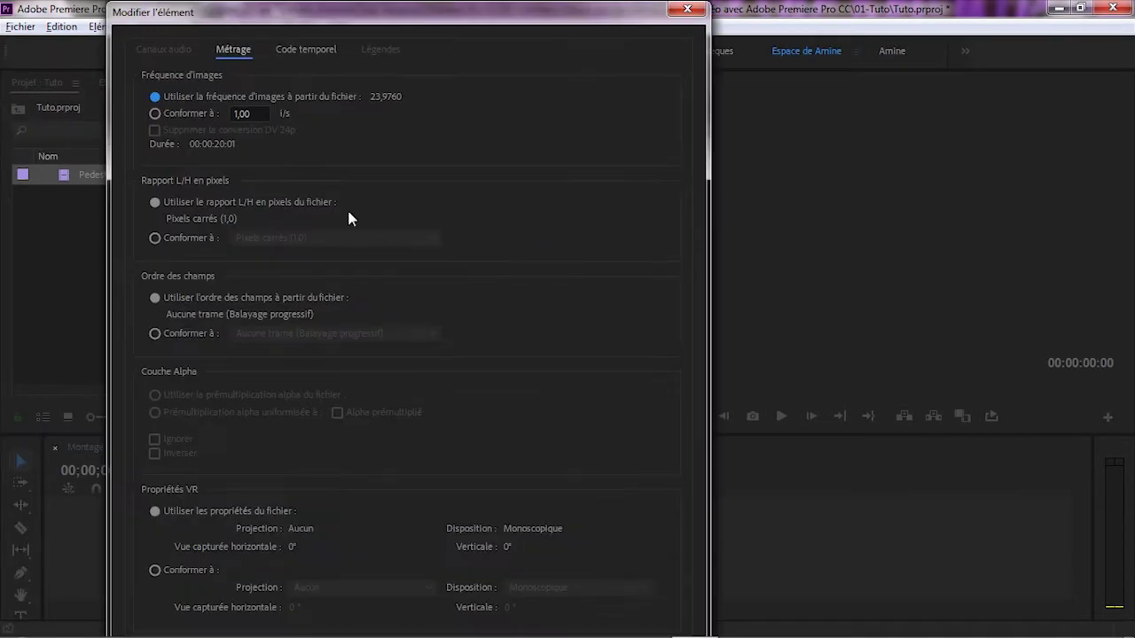
{"action": "left_click", "coordinate": [179, 113]}
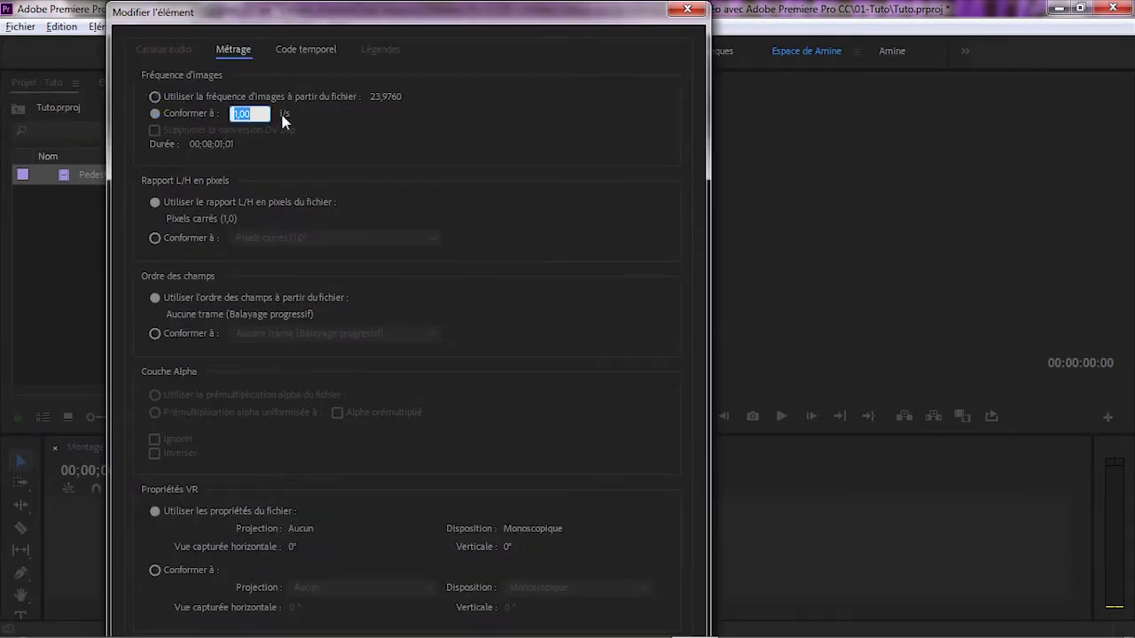
{"action": "type", "text": "30"}
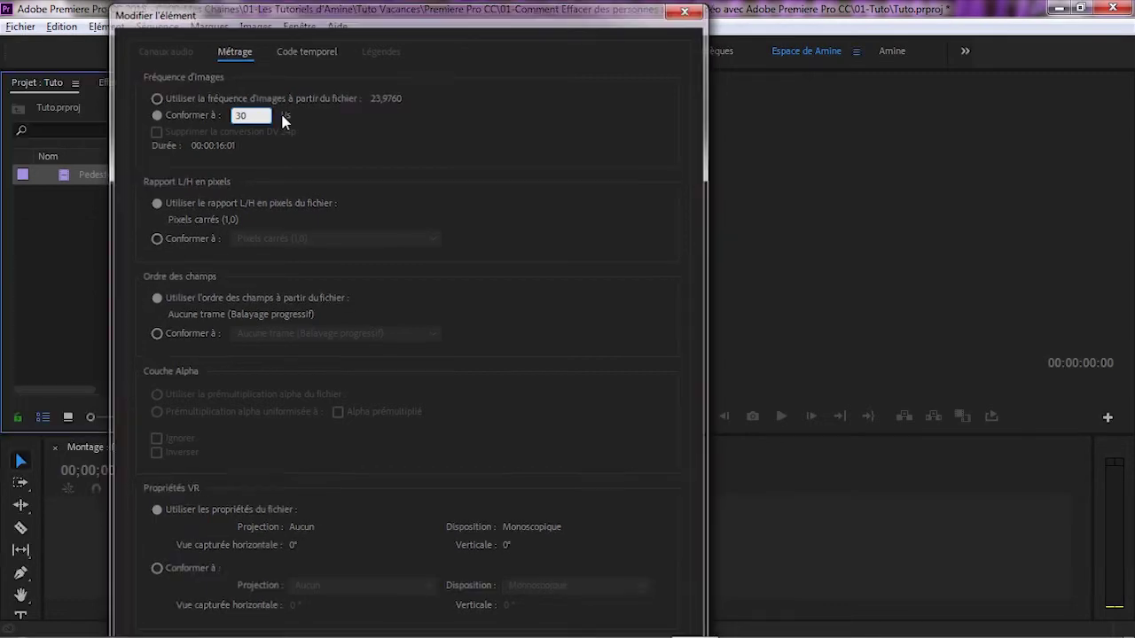
{"action": "key", "text": "Return"}
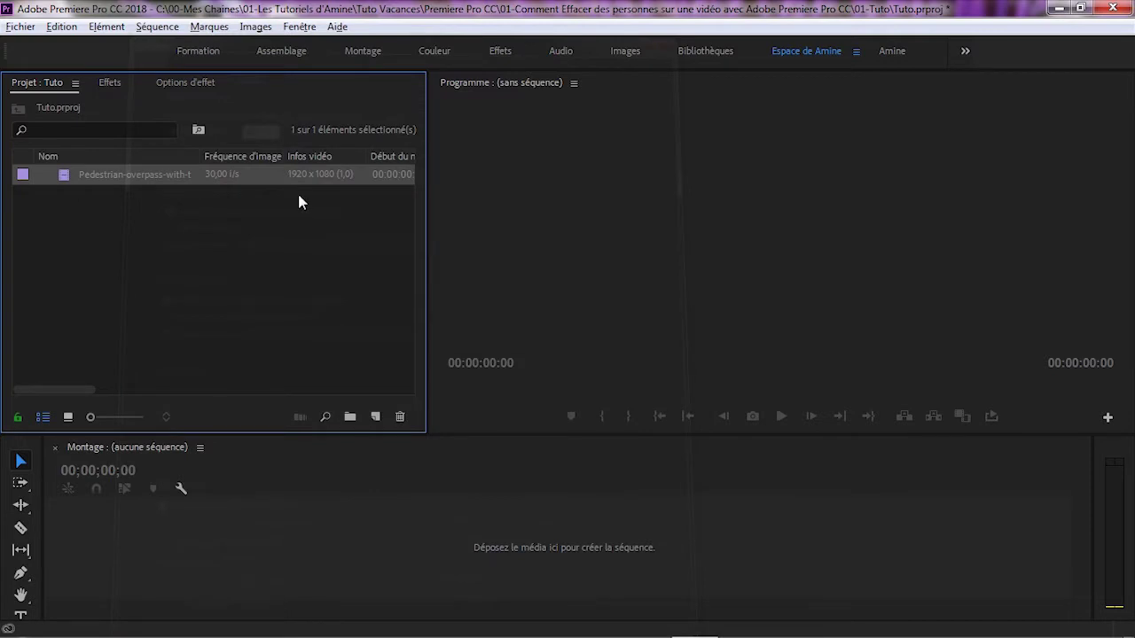
Build a sequence from the overpass clip, play it, then jump to its start and end.
{"action": "left_click_drag", "start_coordinate": [119, 190], "coordinate": [117, 538]}
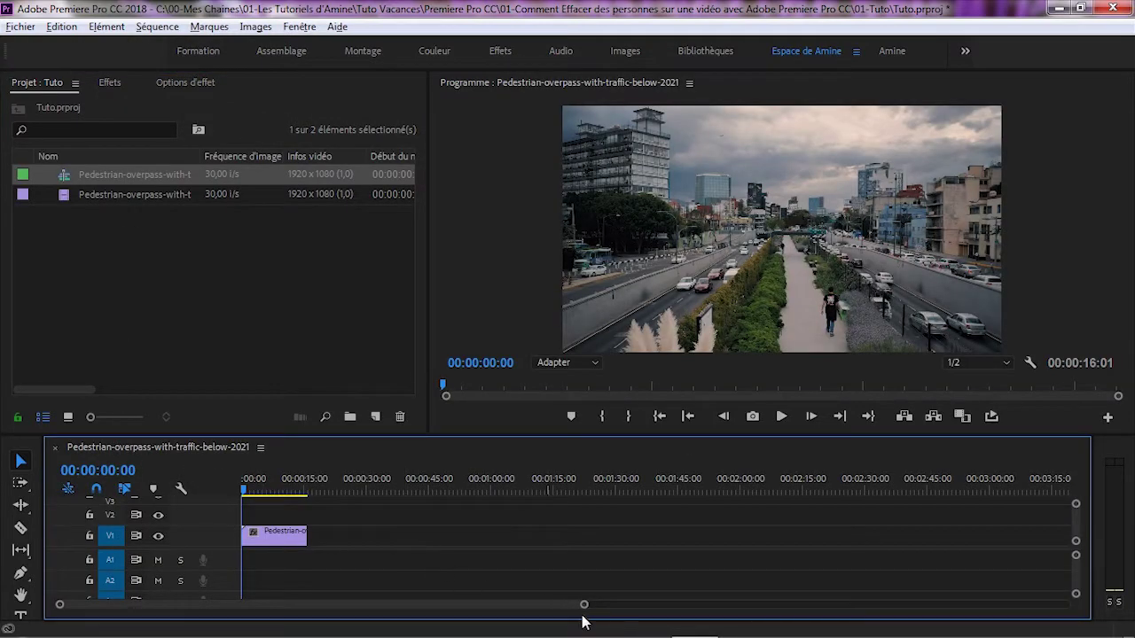
{"action": "left_click_drag", "start_coordinate": [583, 605], "coordinate": [419, 600]}
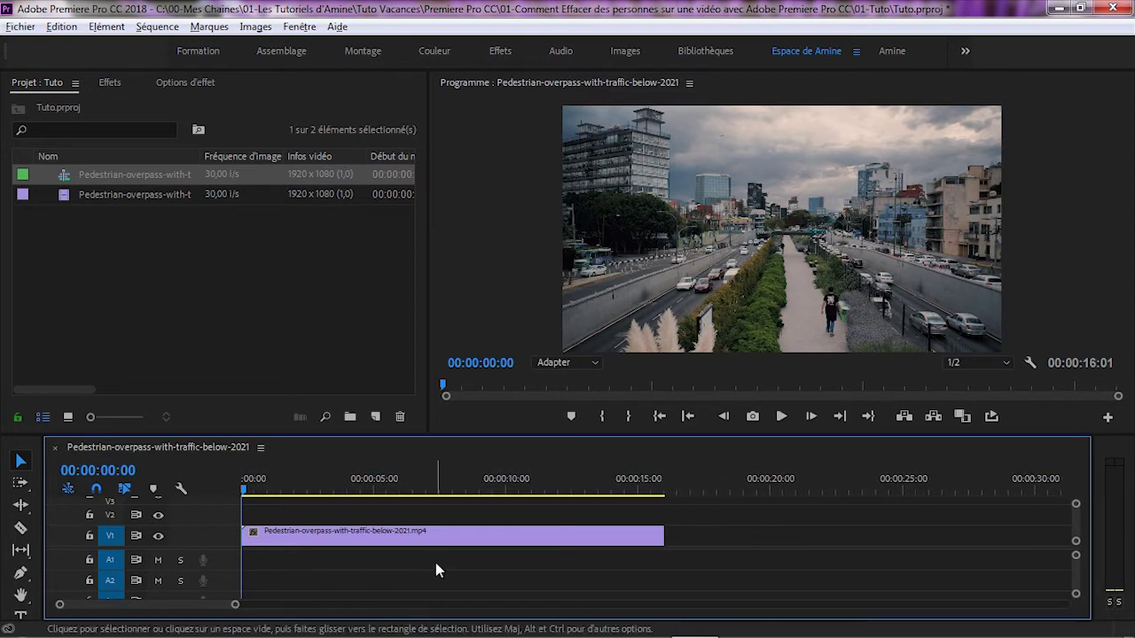
{"action": "left_click", "coordinate": [784, 422]}
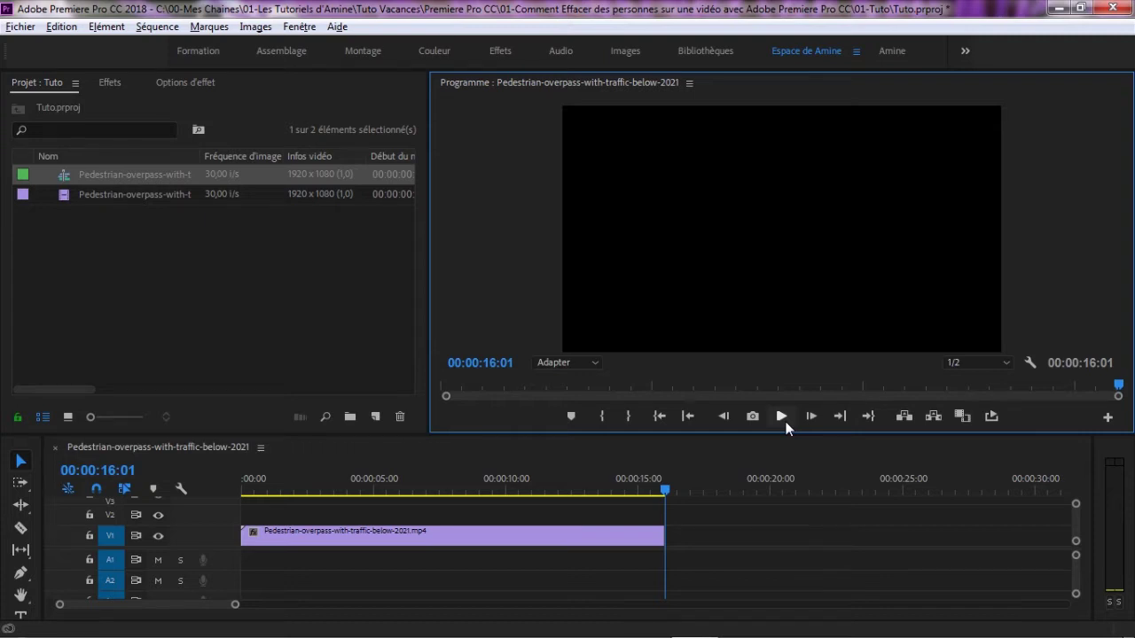
{"action": "left_click", "coordinate": [688, 416]}
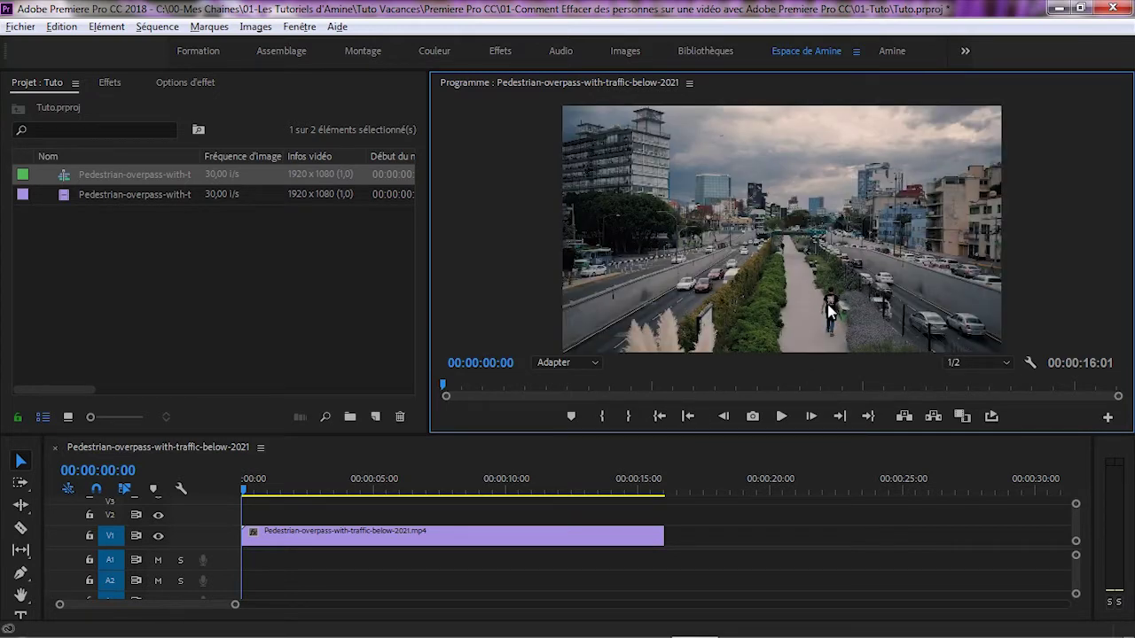
{"action": "left_click", "coordinate": [847, 422]}
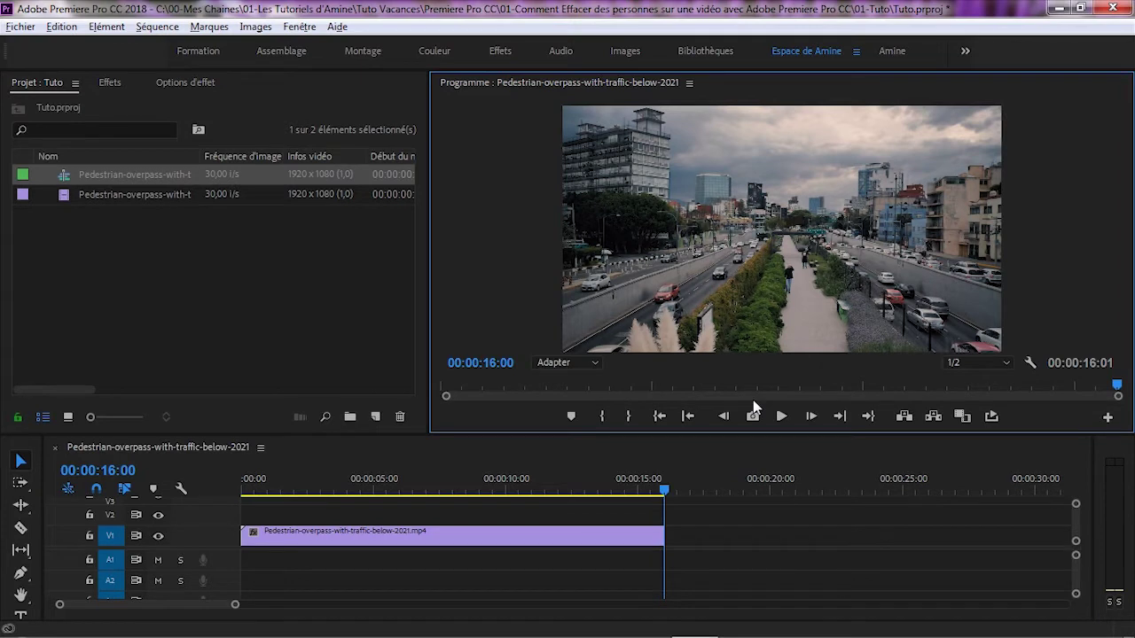
Export the frame at 00:00:00:00 as Début.png.
{"action": "left_click", "coordinate": [688, 418]}
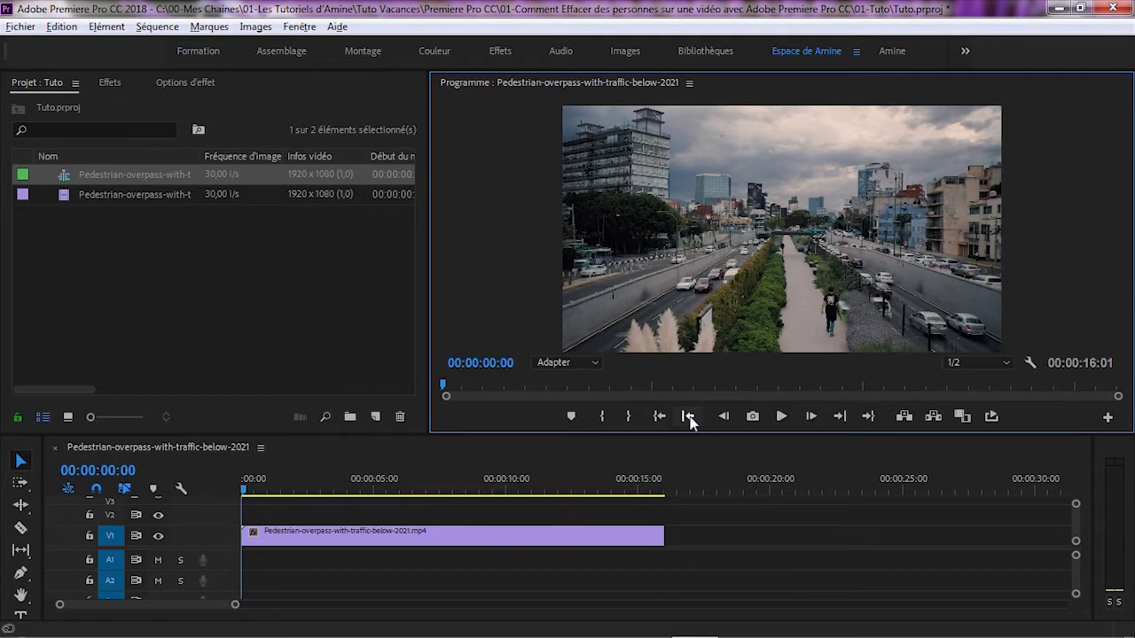
{"action": "left_click", "coordinate": [753, 417]}
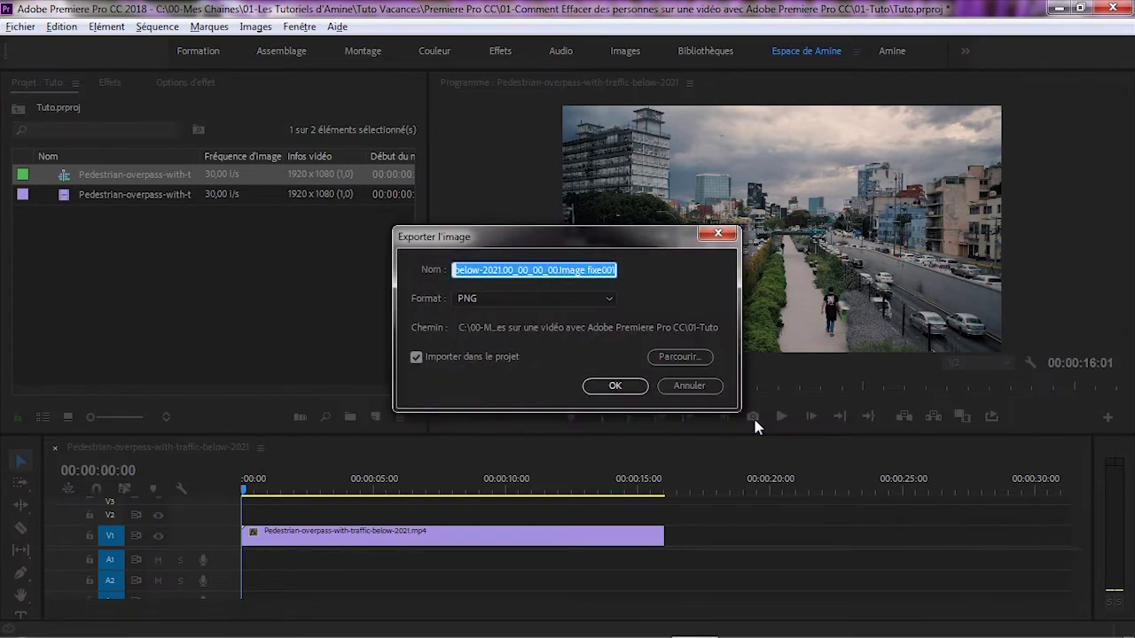
{"action": "type", "text": "Début"}
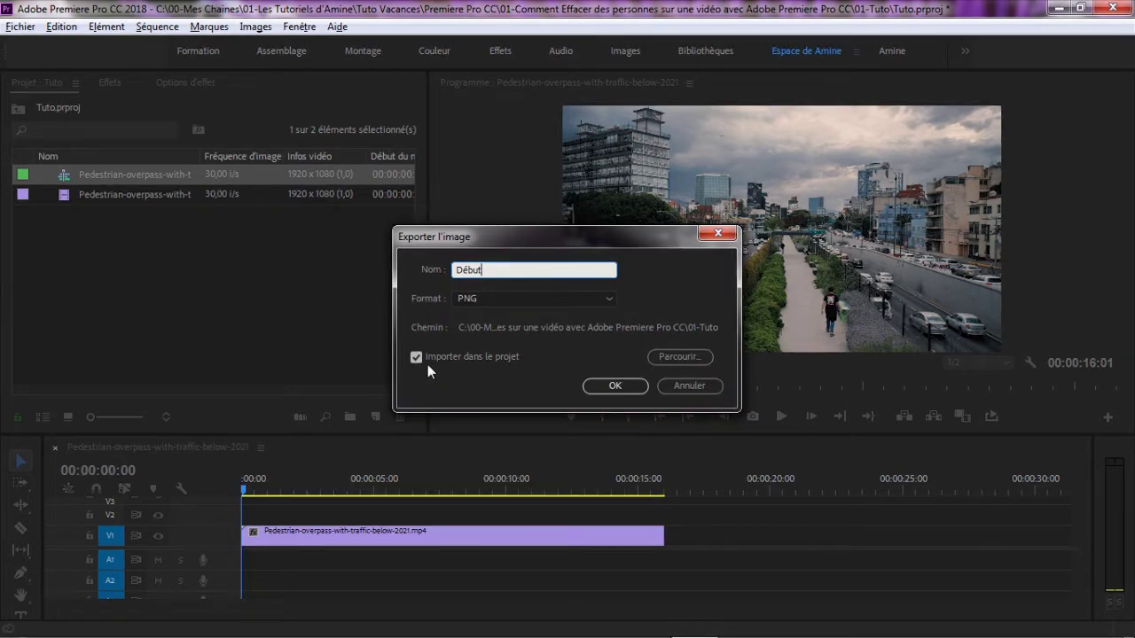
{"action": "left_click", "coordinate": [605, 383]}
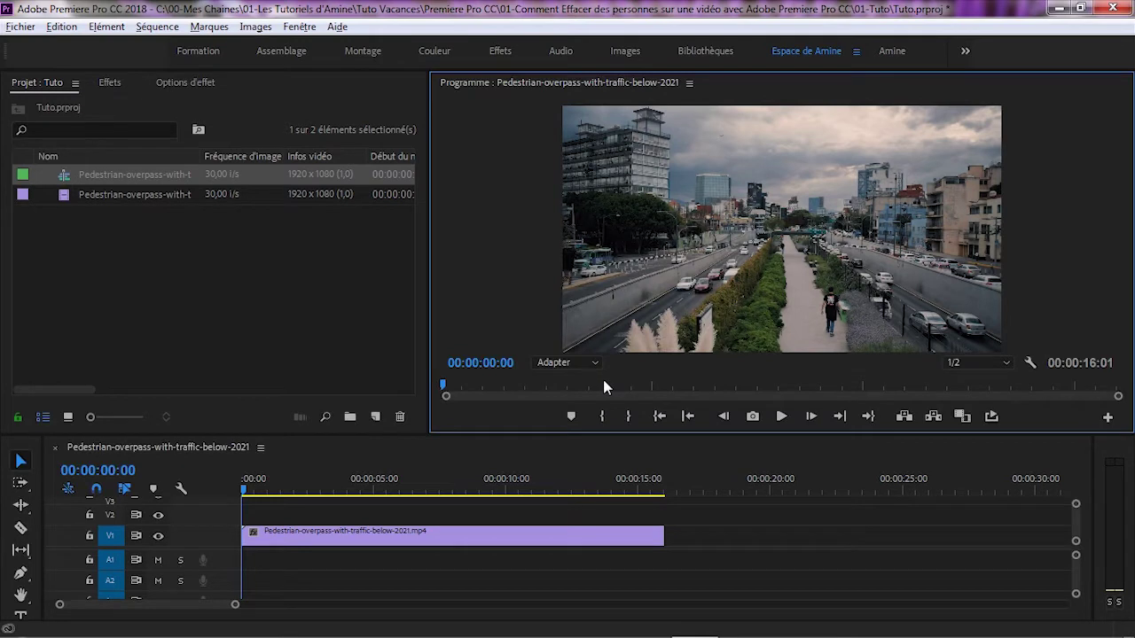
Export the clip's final frame as Fin.png.
{"action": "left_click", "coordinate": [840, 416]}
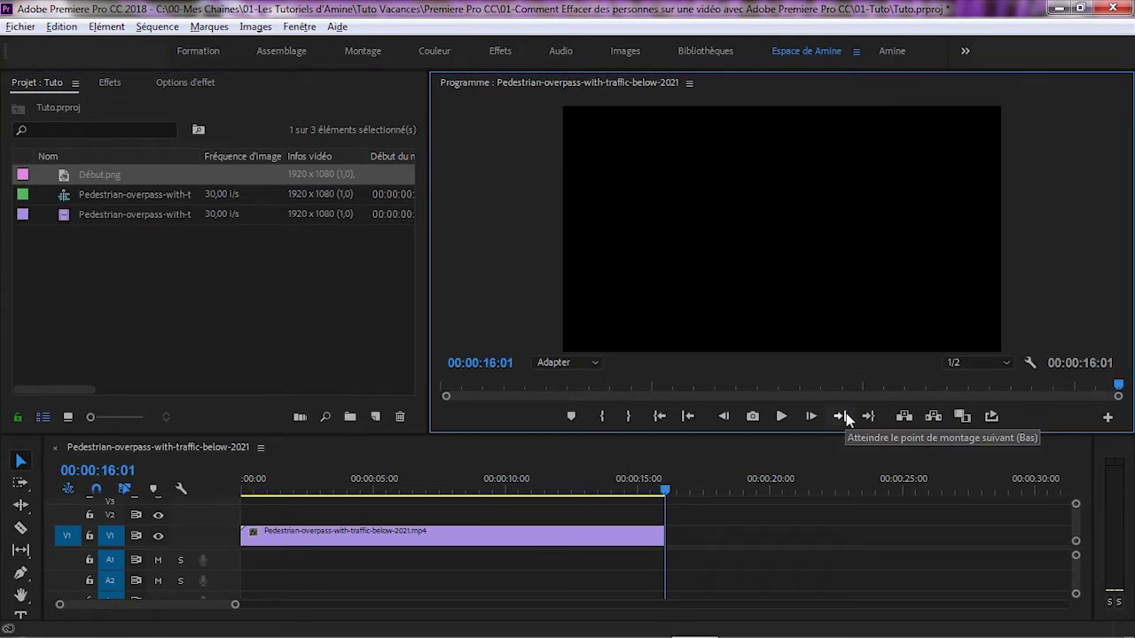
{"action": "key", "text": "Left"}
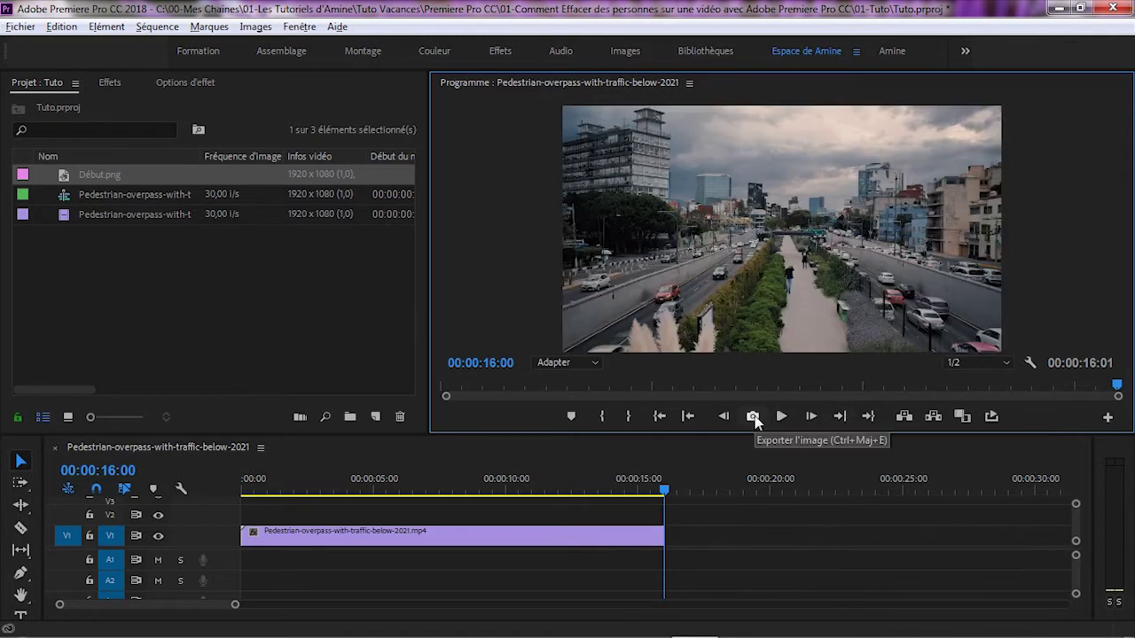
{"action": "left_click", "coordinate": [753, 417]}
{"action": "type", "text": "F"}
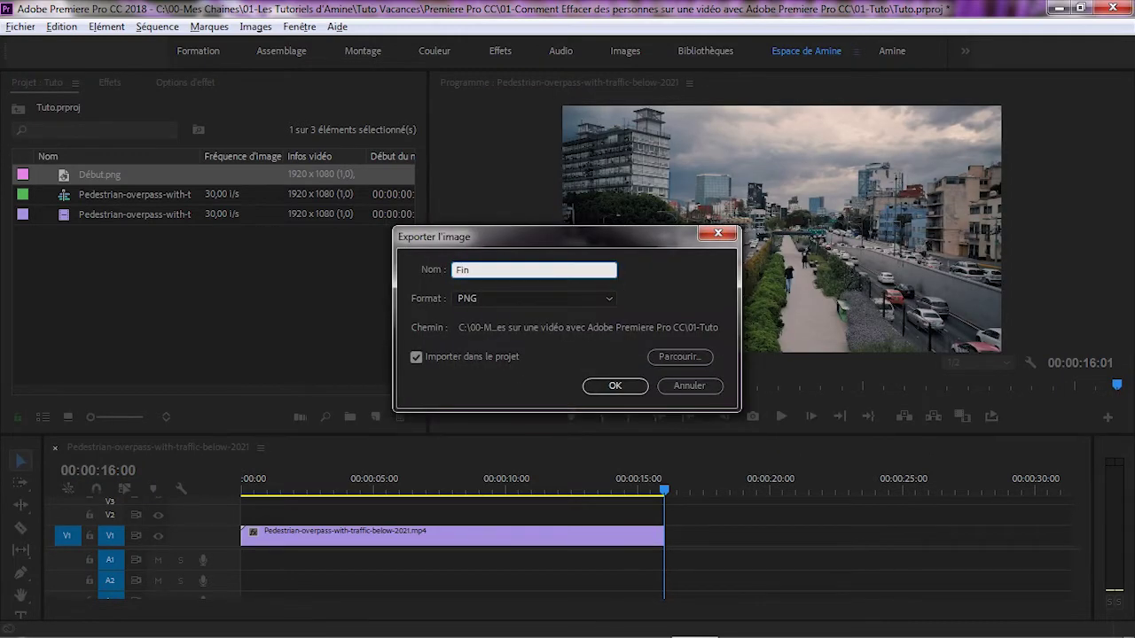
{"action": "type", "text": "in"}
{"action": "left_click", "coordinate": [615, 386]}
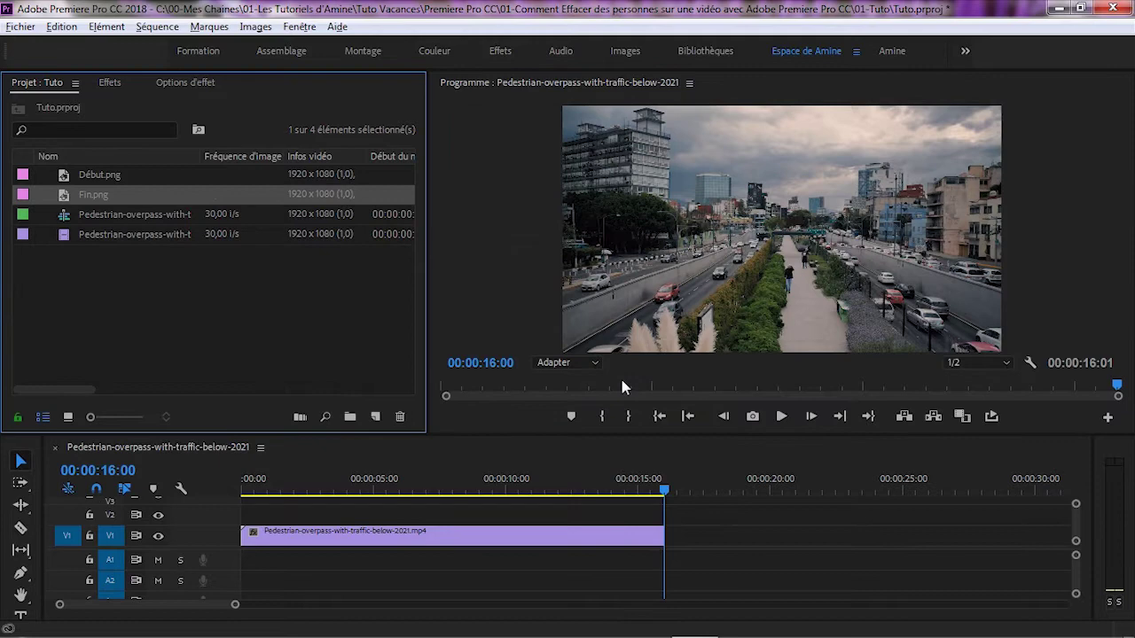
Open Début.png and Fin.png from the Project panel in Adobe Photoshop for editing.
{"action": "right_click", "coordinate": [108, 178]}
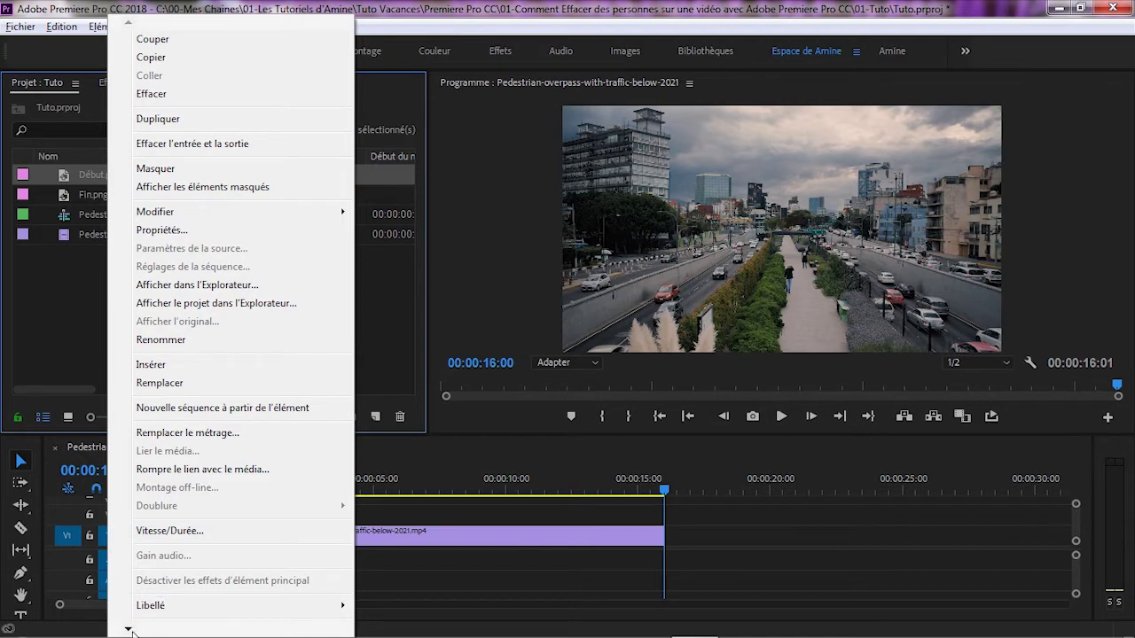
{"action": "mouse_move", "coordinate": [130, 630]}
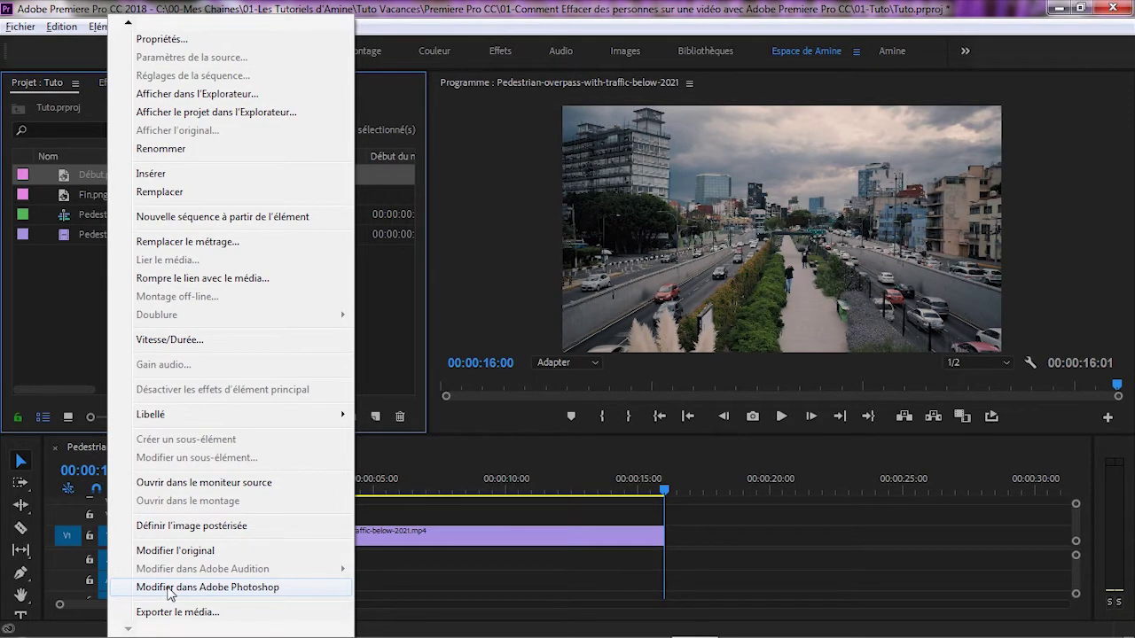
{"action": "left_click", "coordinate": [170, 589]}
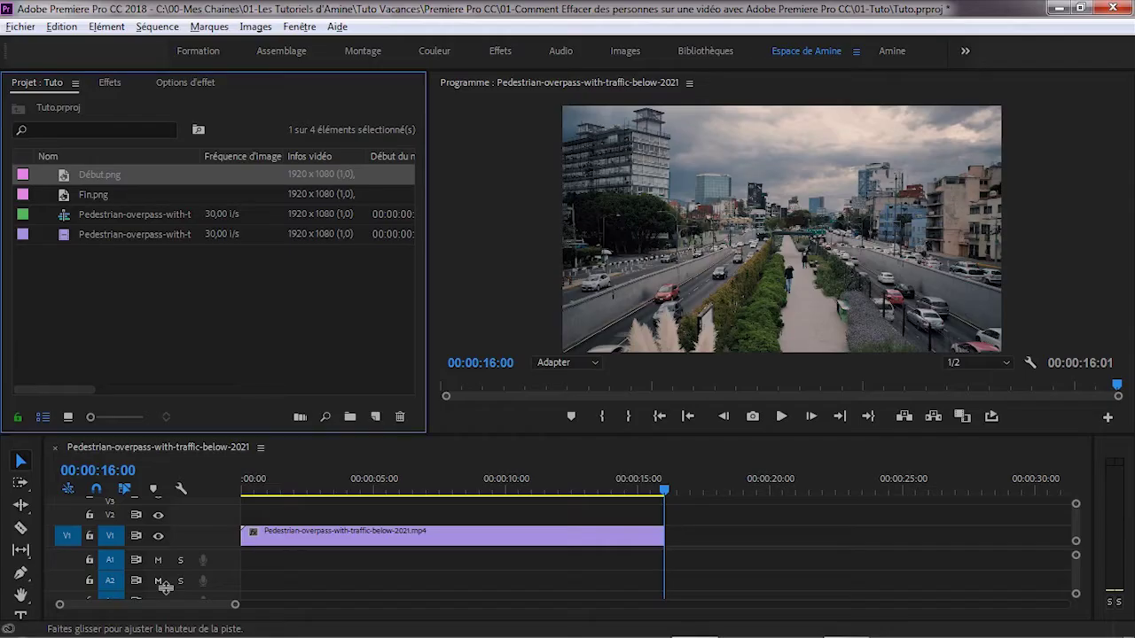
{"action": "right_click", "coordinate": [78, 194]}
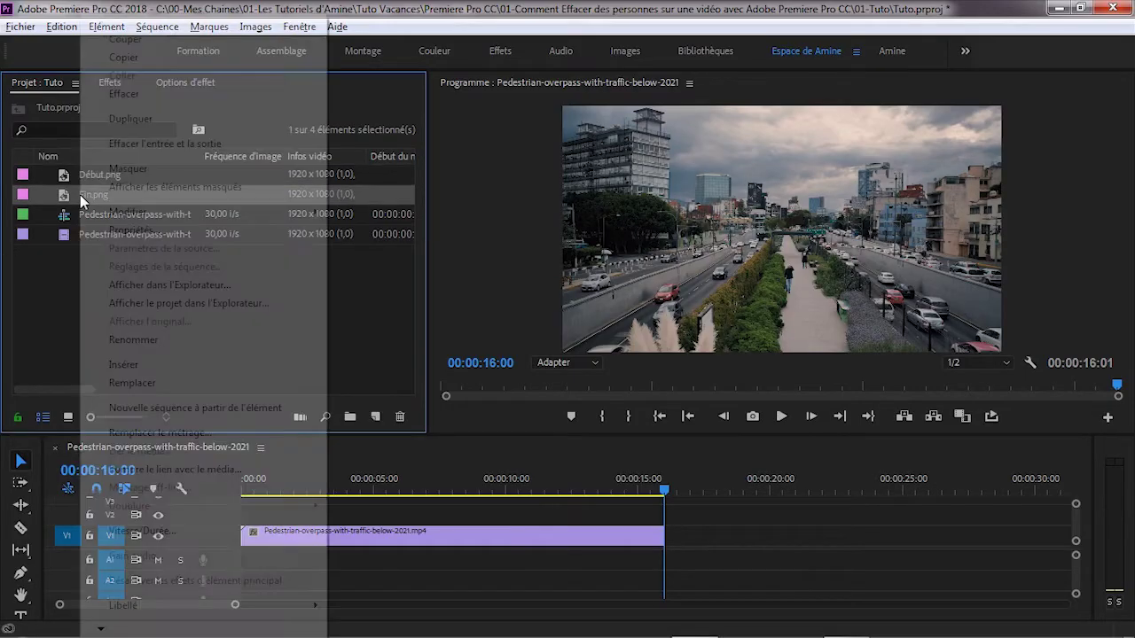
{"action": "mouse_move", "coordinate": [100, 627]}
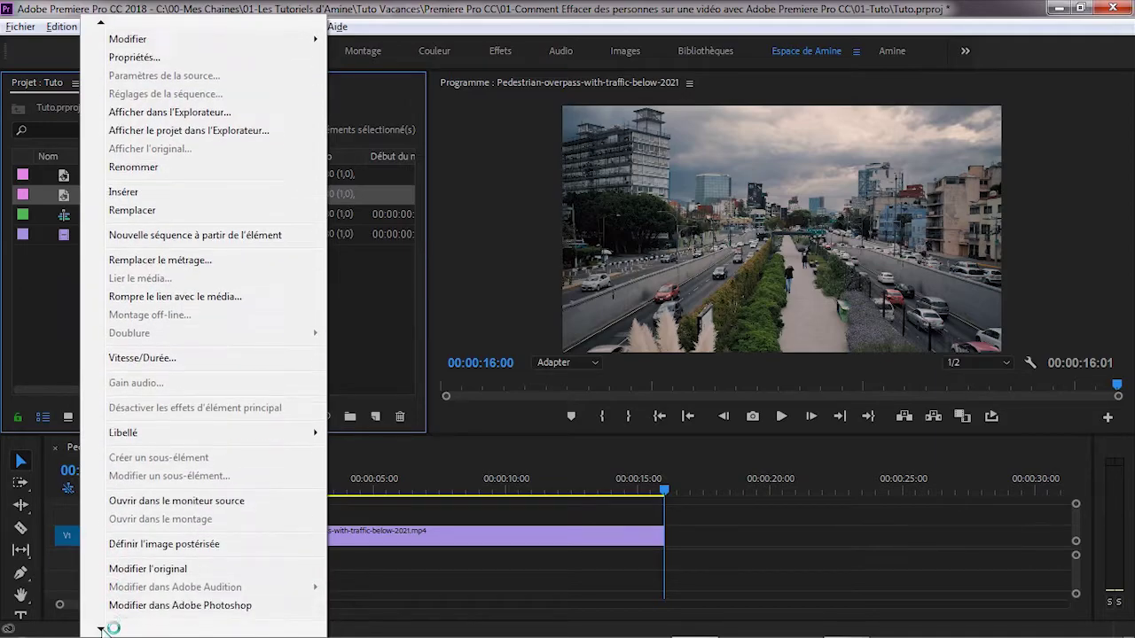
{"action": "left_click", "coordinate": [131, 592]}
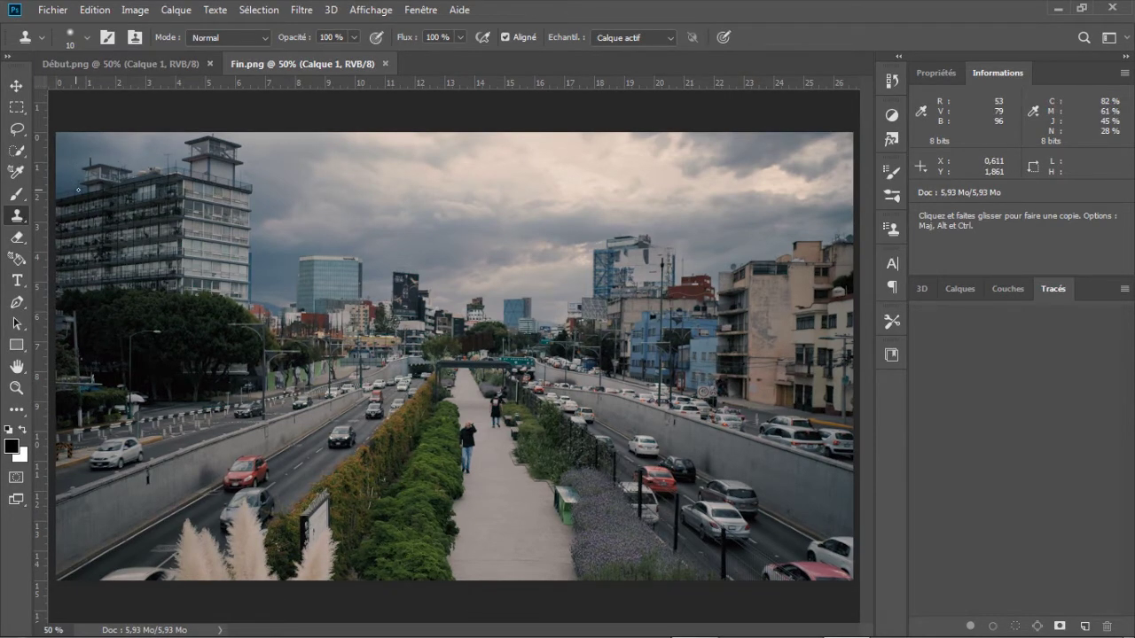
Tile the two images as 2 vertical panes.
{"action": "left_click", "coordinate": [421, 11]}
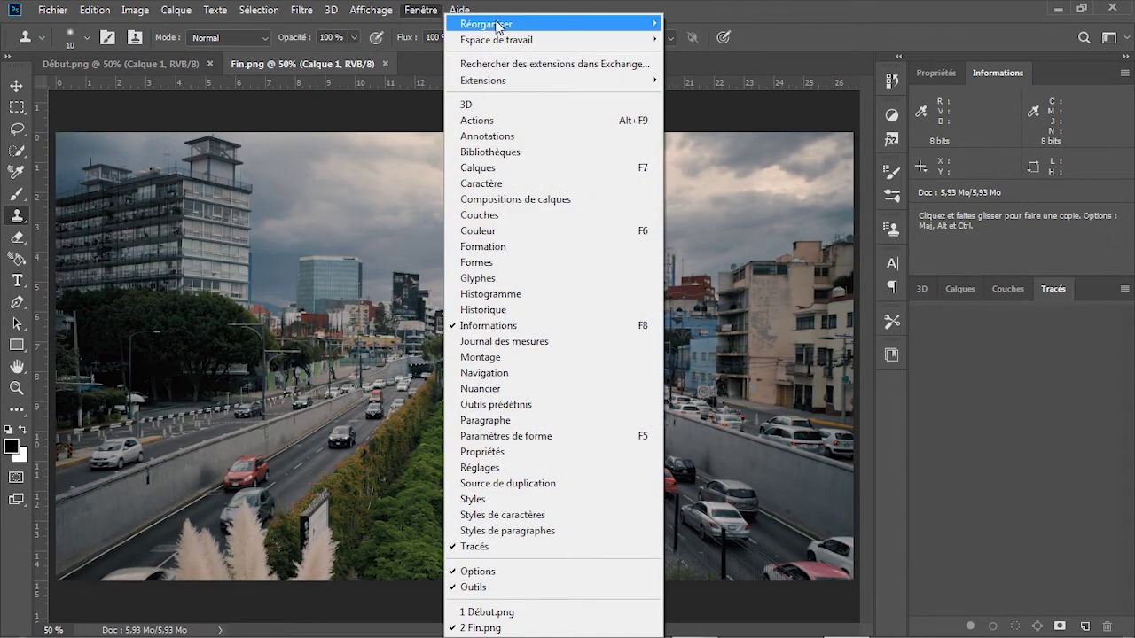
{"action": "mouse_move", "coordinate": [499, 27]}
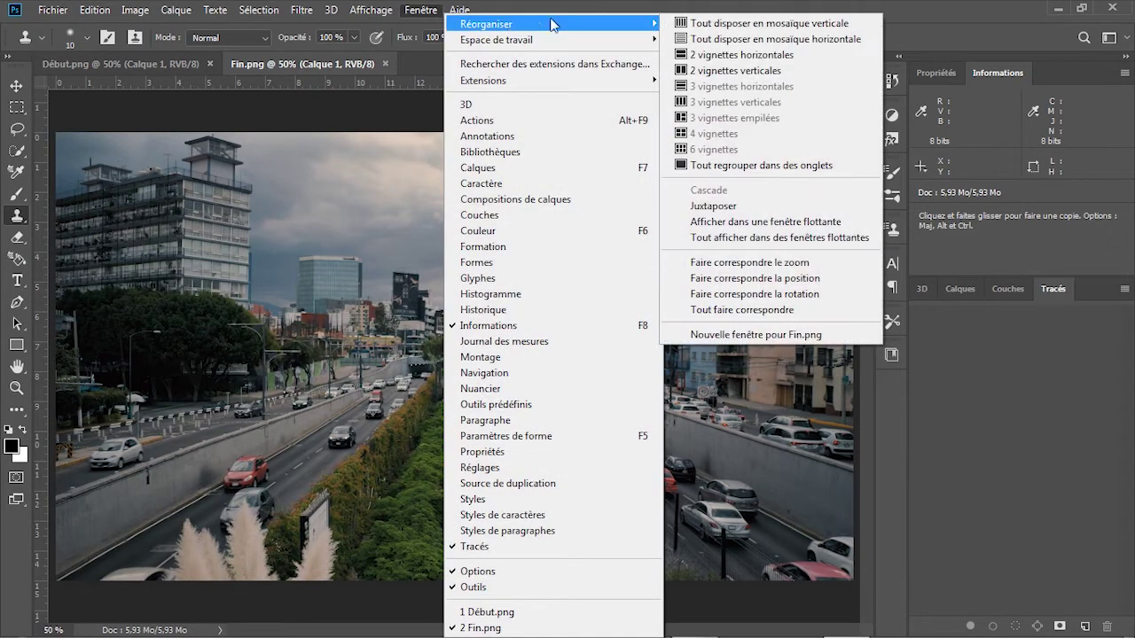
{"action": "left_click", "coordinate": [696, 70]}
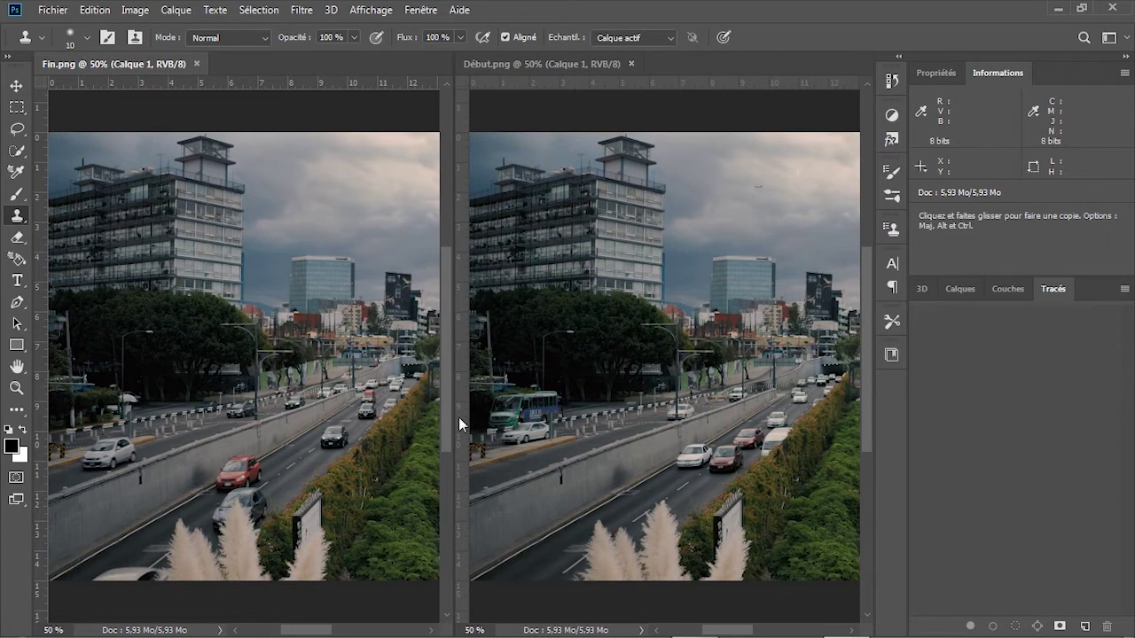
Zoom both Fin.png and Début.png to 400%.
{"action": "left_click", "coordinate": [52, 631]}
{"action": "type", "text": "400"}
{"action": "key", "text": "Return"}
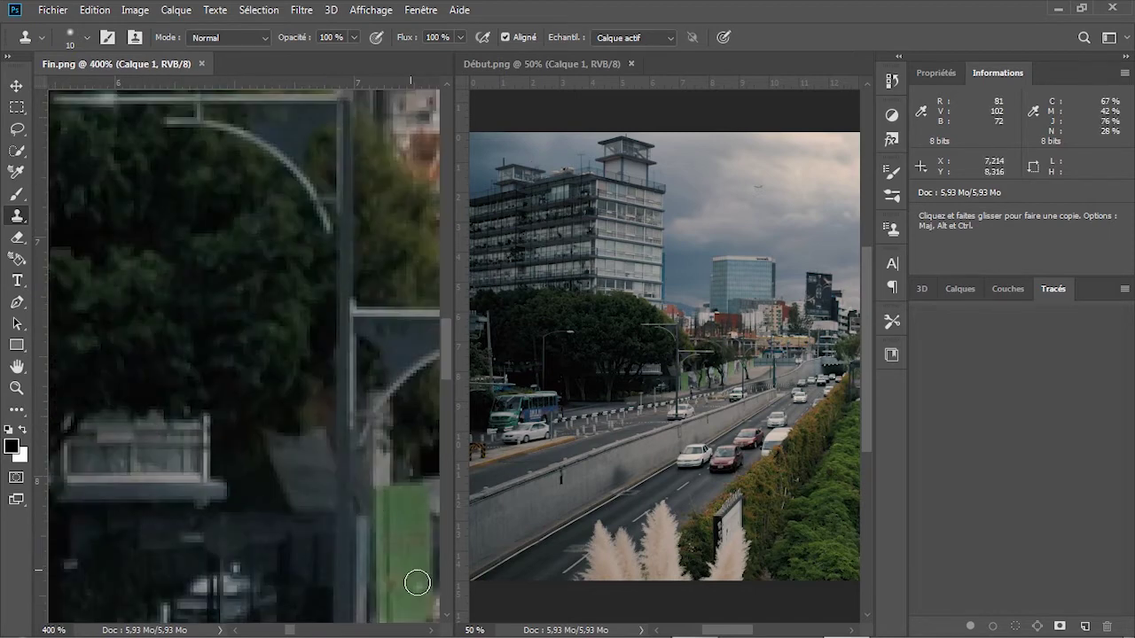
{"action": "left_click", "coordinate": [475, 630]}
{"action": "type", "text": "400"}
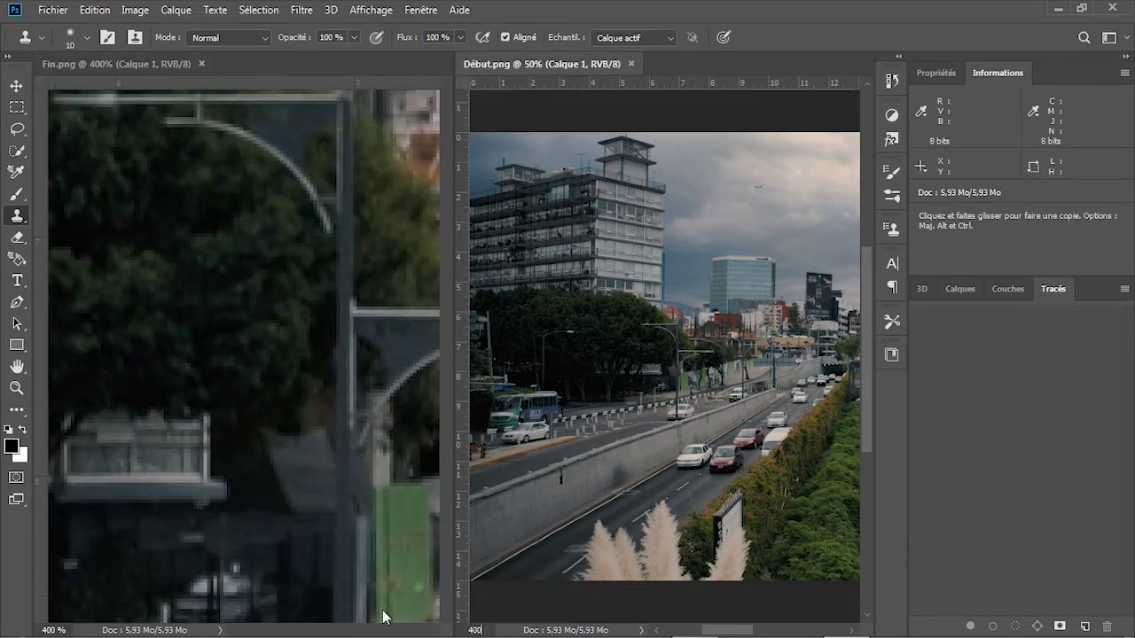
{"action": "key", "text": "Return"}
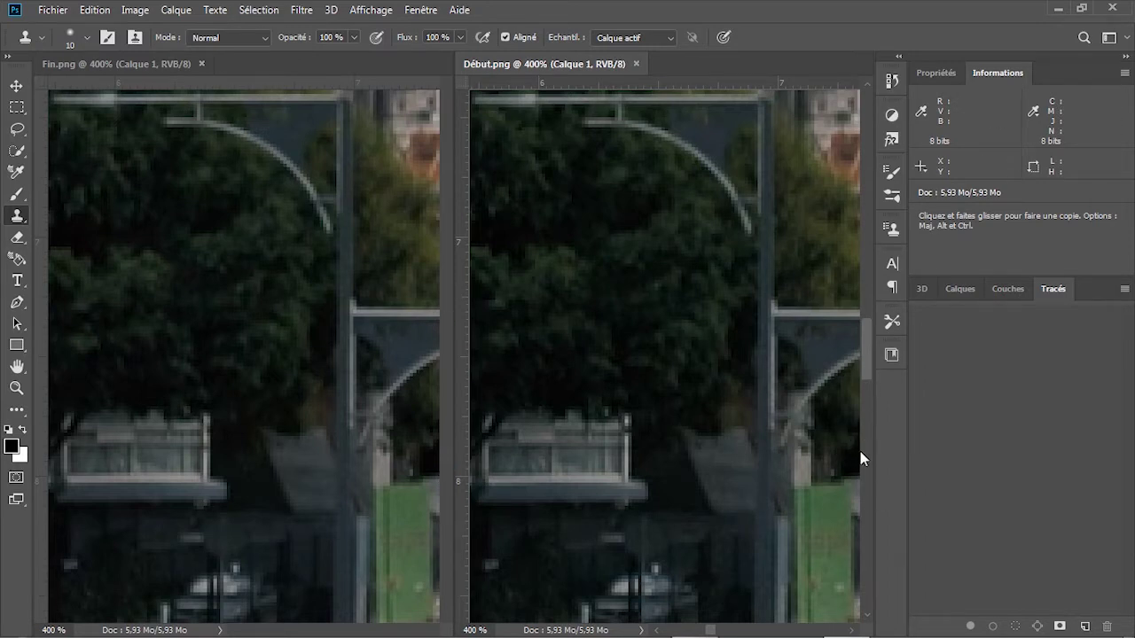
Scroll both views to the same stretch of path where the man walks.
{"action": "scroll", "coordinate": [860, 451], "scroll_direction": "down", "scroll_amount": 5}
{"action": "scroll", "coordinate": [850, 633], "scroll_direction": "right", "scroll_amount": 5}
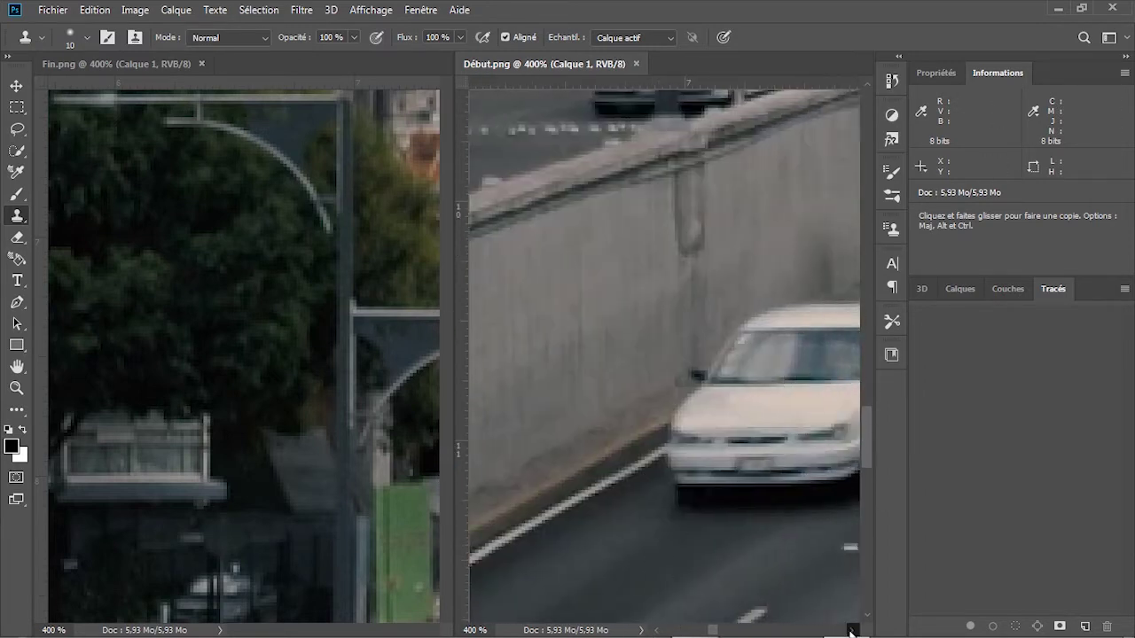
{"action": "left_click_drag", "start_coordinate": [720, 631], "coordinate": [774, 631]}
{"action": "scroll", "coordinate": [864, 466], "scroll_direction": "down", "scroll_amount": 8}
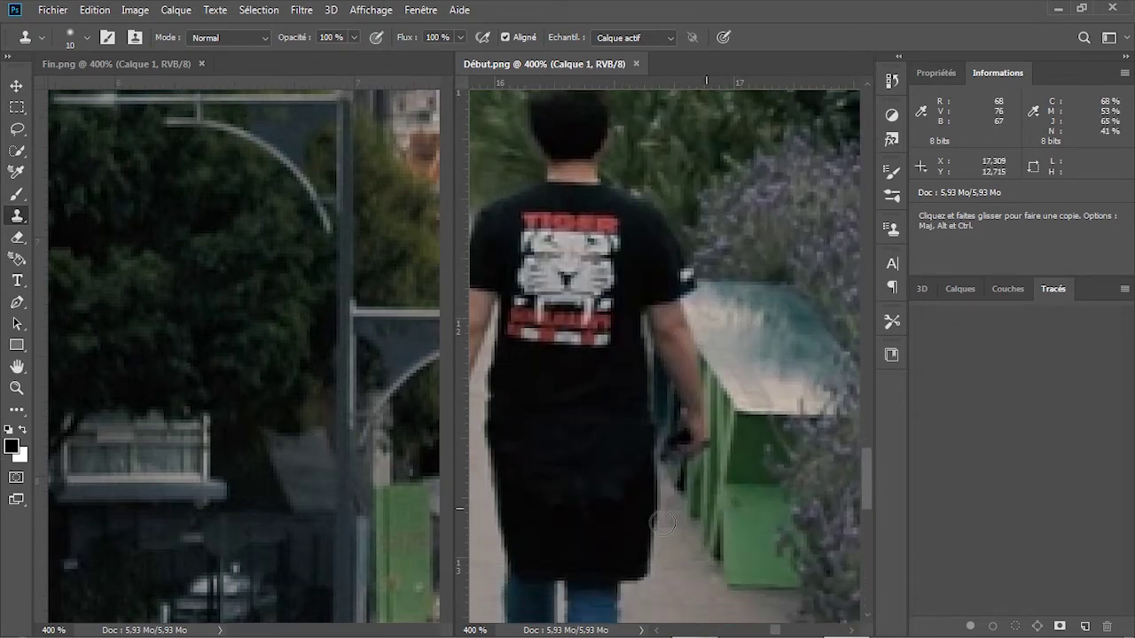
{"action": "left_click_drag", "start_coordinate": [447, 364], "coordinate": [444, 484]}
{"action": "left_click_drag", "start_coordinate": [291, 630], "coordinate": [353, 630]}
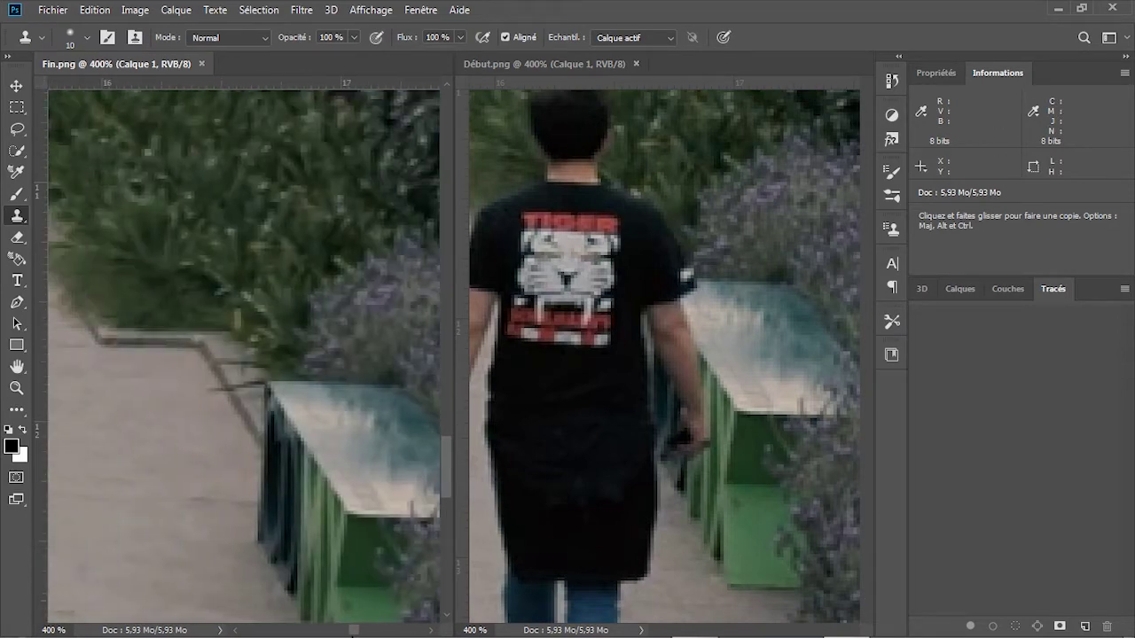
{"action": "left_click_drag", "start_coordinate": [449, 482], "coordinate": [453, 492]}
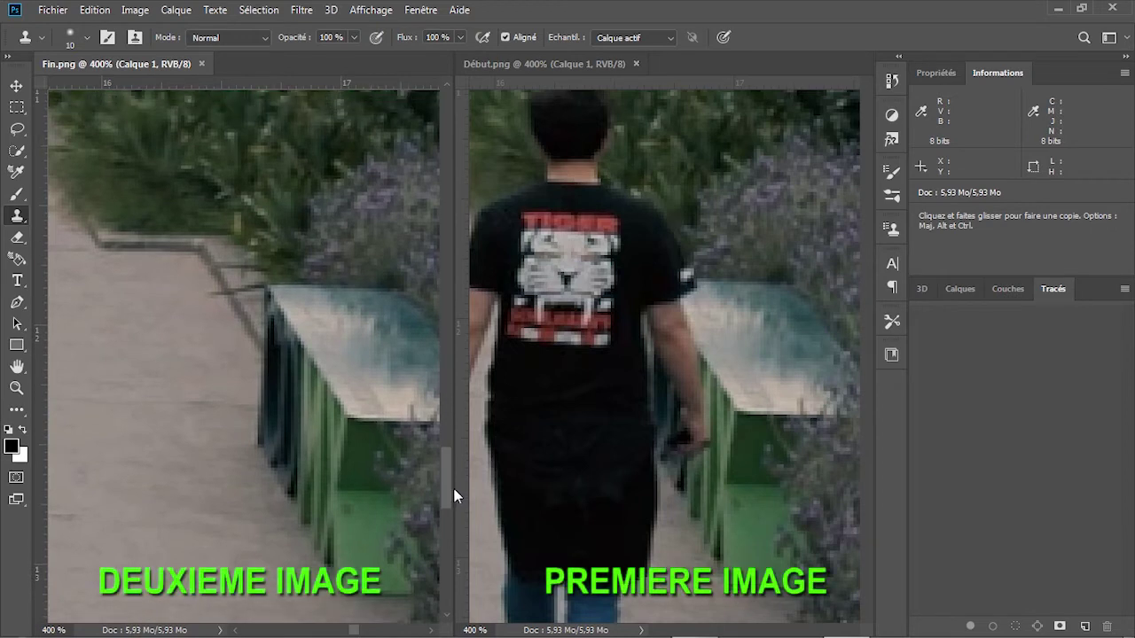
Sample the empty path in Fin.png and clone it over the man's shirt in Début.png.
{"action": "left_click", "coordinate": [347, 419], "text": "alt"}
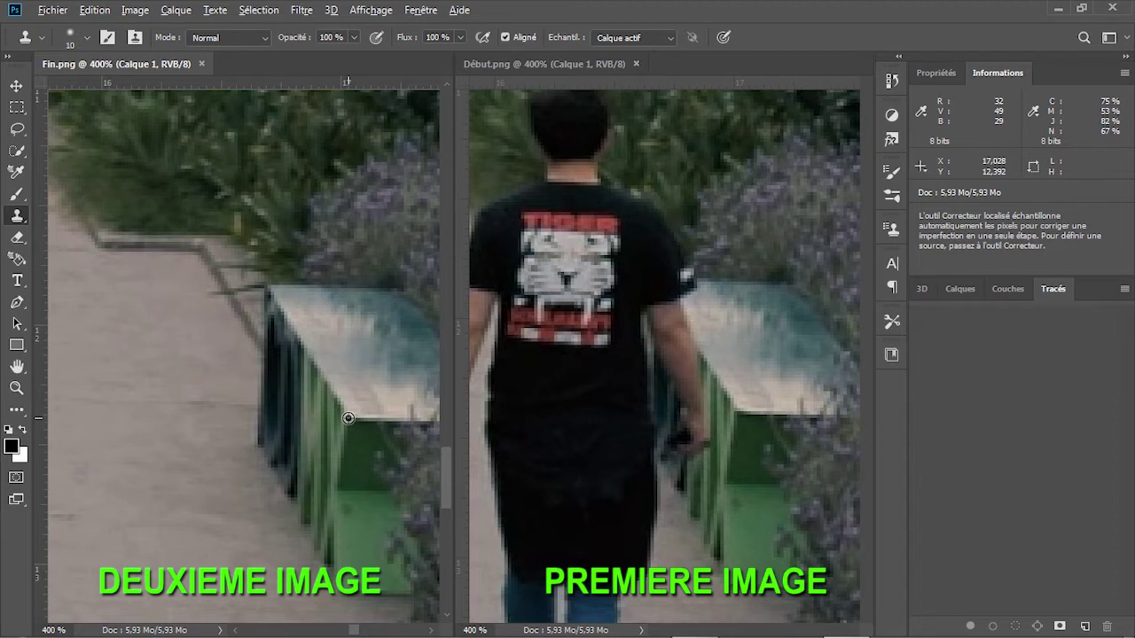
{"action": "left_click", "coordinate": [690, 449]}
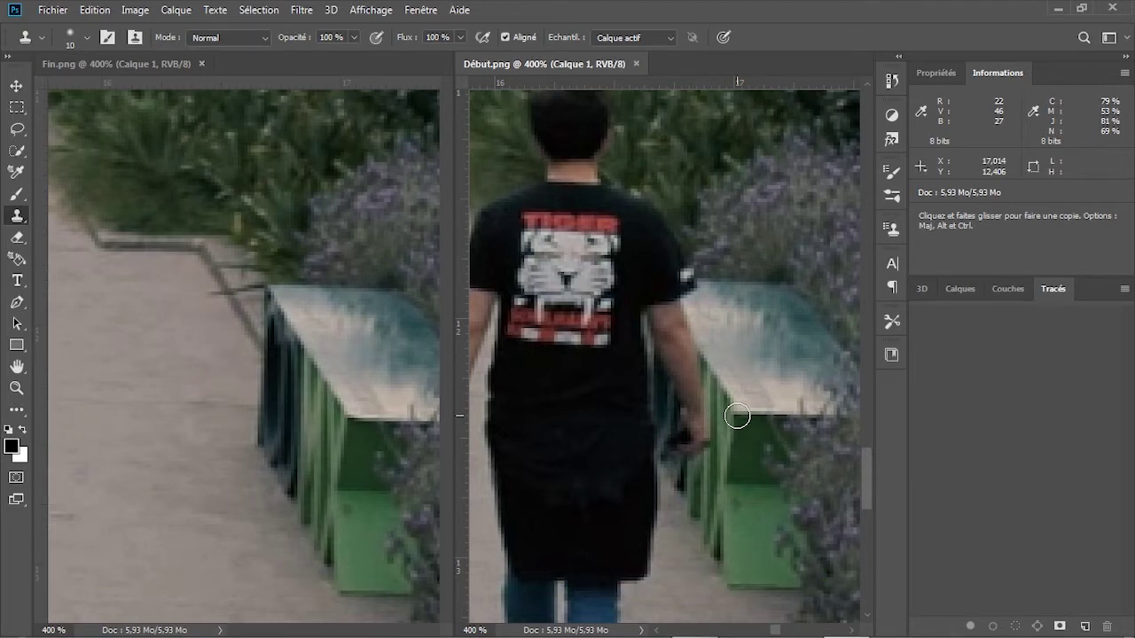
{"action": "mouse_move", "coordinate": [737, 413]}
{"action": "left_mouse_down"}
{"action": "mouse_move", "coordinate": [529, 422]}
{"action": "mouse_move", "coordinate": [521, 407]}
{"action": "mouse_move", "coordinate": [581, 386]}
{"action": "mouse_move", "coordinate": [692, 404]}
{"action": "mouse_move", "coordinate": [568, 448]}
{"action": "mouse_move", "coordinate": [551, 546]}
{"action": "mouse_move", "coordinate": [681, 542]}
{"action": "mouse_move", "coordinate": [556, 481]}
{"action": "mouse_move", "coordinate": [558, 505]}
{"action": "mouse_move", "coordinate": [574, 350]}
{"action": "left_mouse_up"}
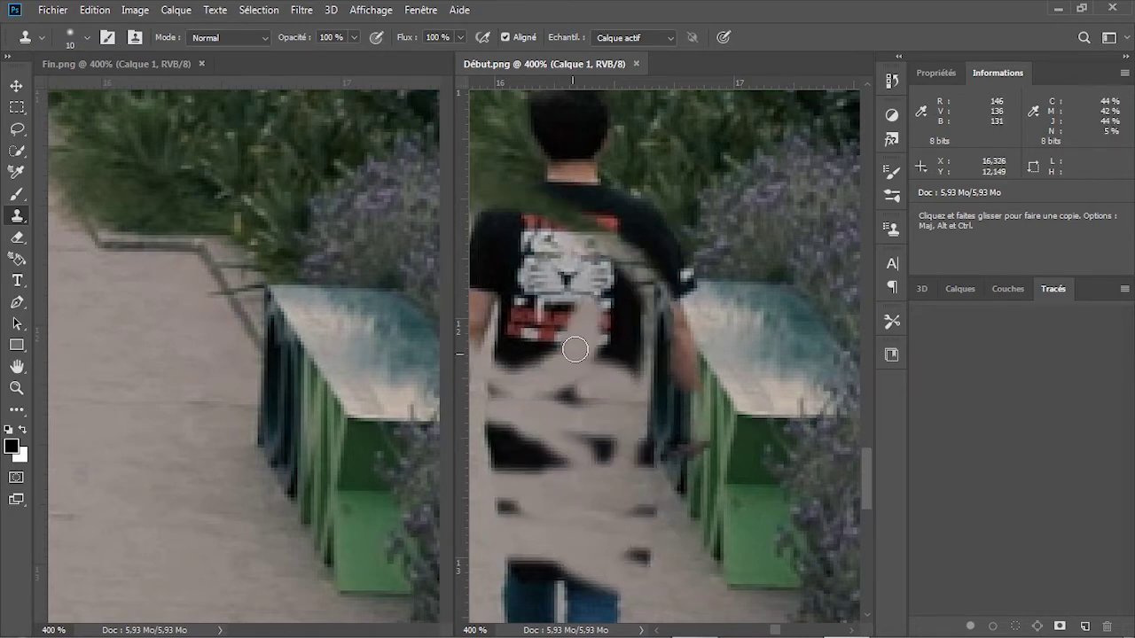
Switch to a 50 px brush and paint pavement over the man's upper body.
{"action": "left_click", "coordinate": [86, 37]}
{"action": "left_click", "coordinate": [177, 69]}
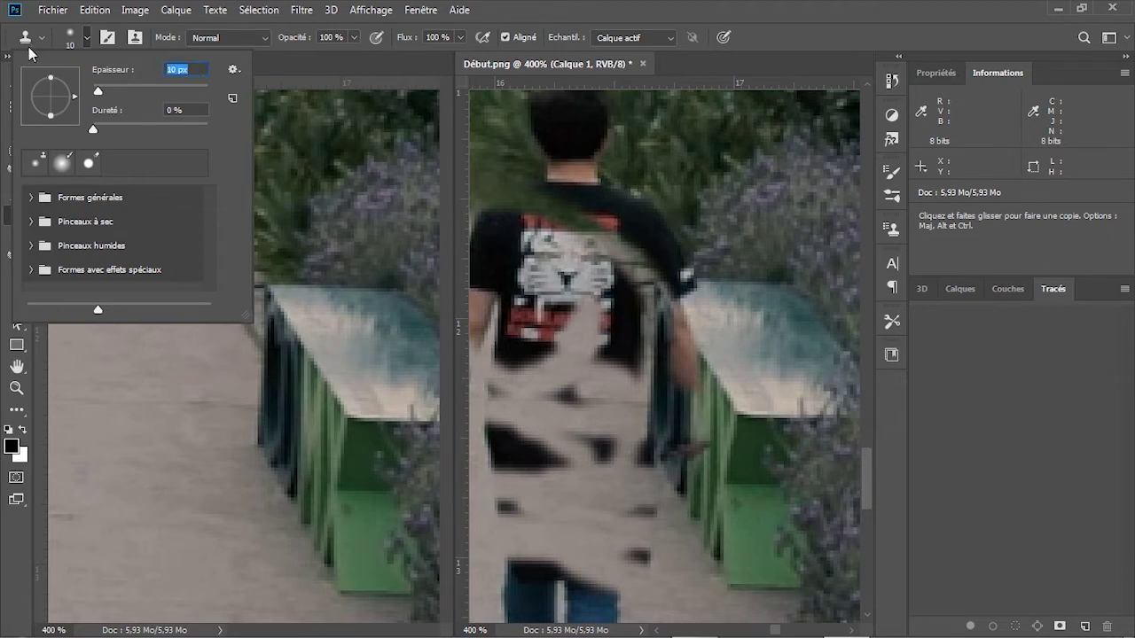
{"action": "type", "text": "50"}
{"action": "key", "text": "Return"}
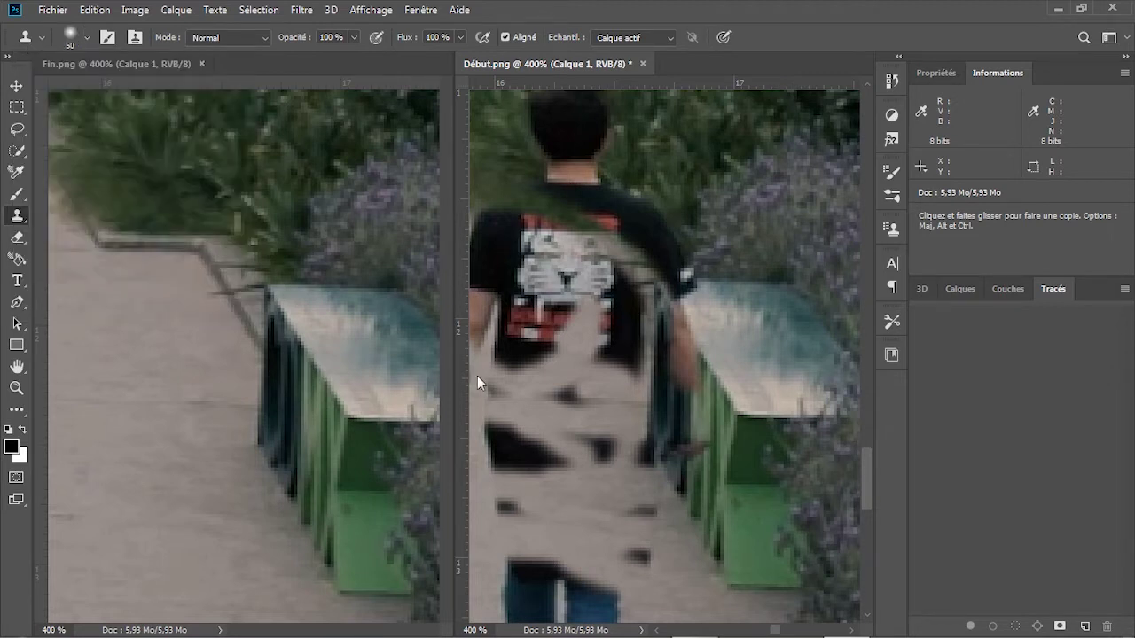
{"action": "mouse_move", "coordinate": [680, 404]}
{"action": "left_mouse_down"}
{"action": "mouse_move", "coordinate": [597, 376]}
{"action": "mouse_move", "coordinate": [568, 188]}
{"action": "mouse_move", "coordinate": [550, 222]}
{"action": "mouse_move", "coordinate": [526, 452]}
{"action": "mouse_move", "coordinate": [589, 551]}
{"action": "mouse_move", "coordinate": [562, 565]}
{"action": "left_mouse_up"}
{"action": "scroll", "coordinate": [867, 494], "scroll_direction": "down", "scroll_amount": 5}
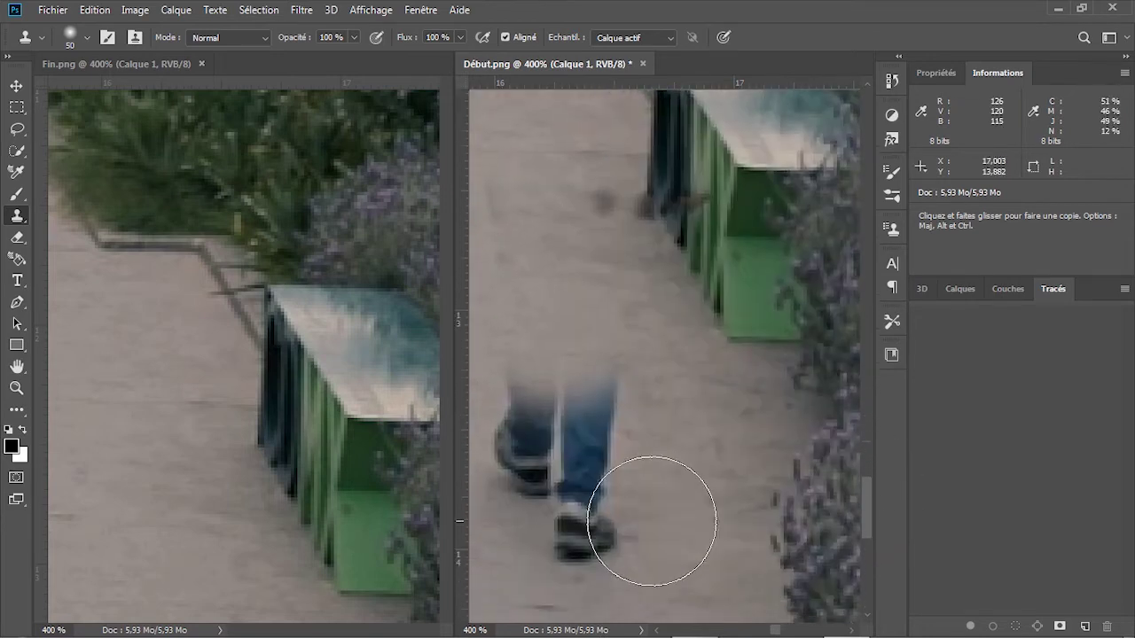
{"action": "mouse_move", "coordinate": [654, 520]}
{"action": "left_mouse_down"}
{"action": "mouse_move", "coordinate": [584, 519]}
{"action": "mouse_move", "coordinate": [609, 523]}
{"action": "mouse_move", "coordinate": [570, 422]}
{"action": "mouse_move", "coordinate": [614, 436]}
{"action": "mouse_move", "coordinate": [571, 227]}
{"action": "mouse_move", "coordinate": [555, 203]}
{"action": "left_mouse_up"}
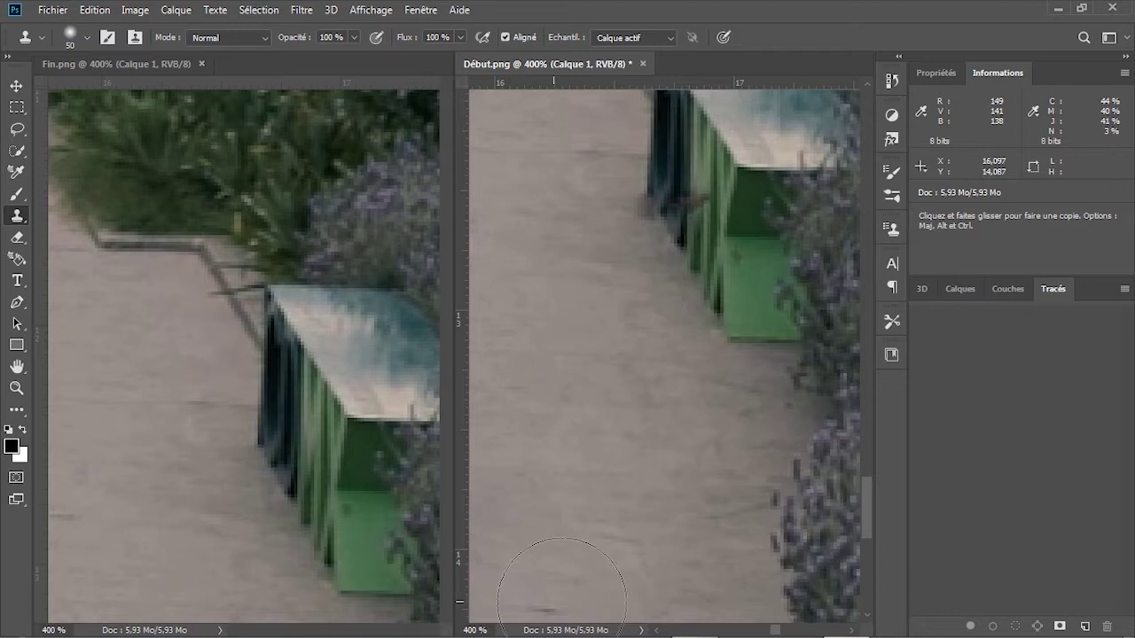
{"action": "scroll", "coordinate": [869, 551], "scroll_direction": "down", "scroll_amount": 3}
{"action": "scroll", "coordinate": [870, 551], "scroll_direction": "up", "scroll_amount": 1}
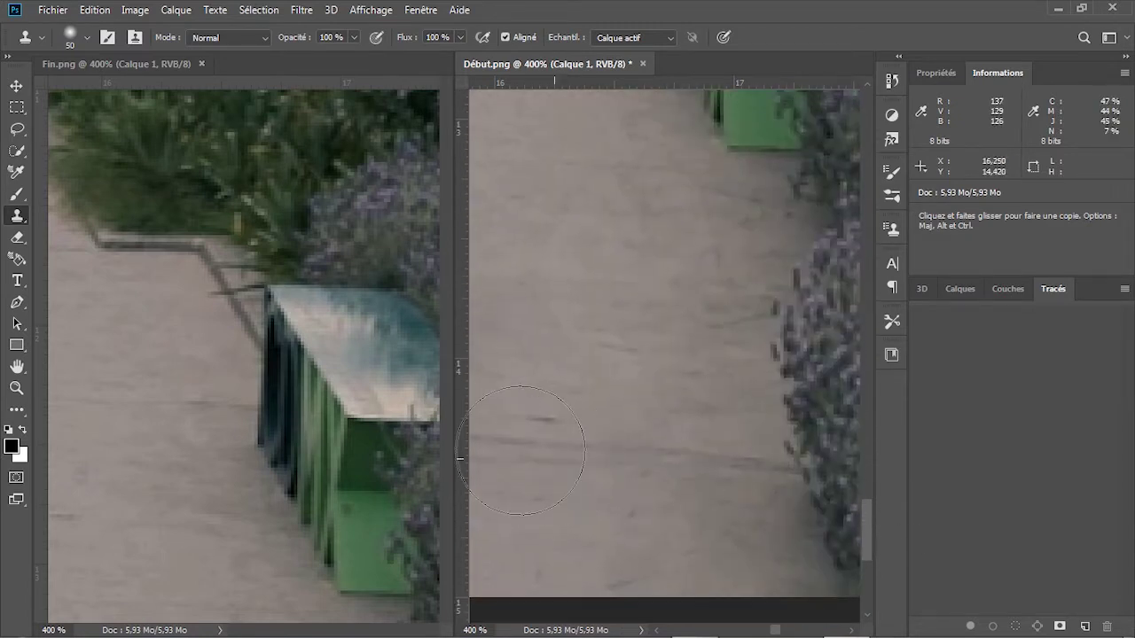
Zoom both Début.png and Fin.png out to 200%.
{"action": "left_click", "coordinate": [474, 630]}
{"action": "type", "text": "200"}
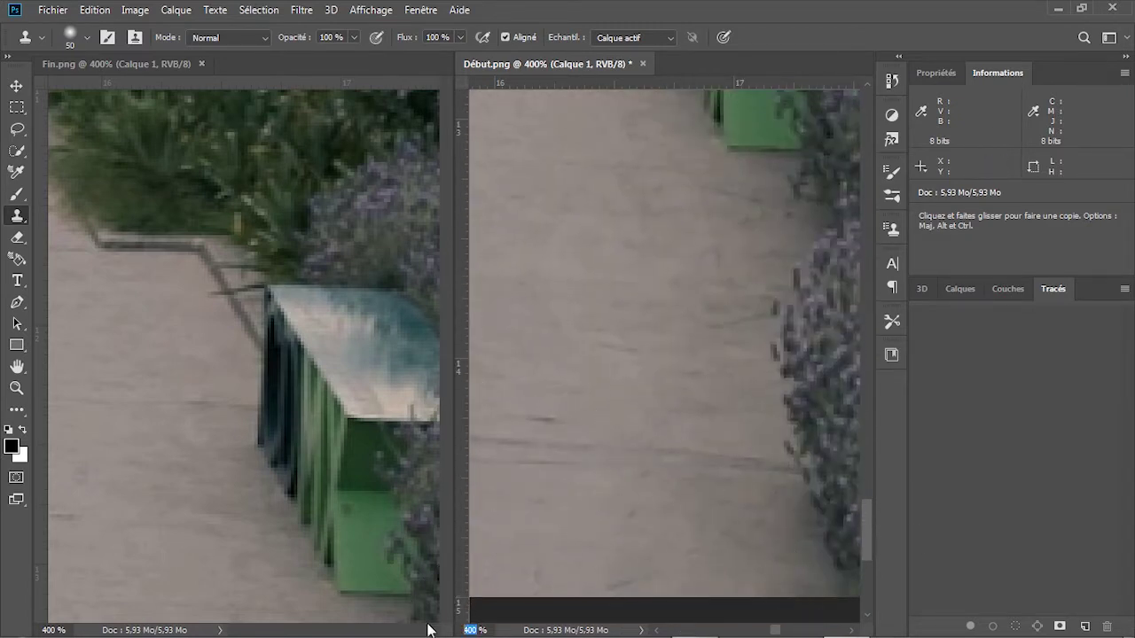
{"action": "key", "text": "Return"}
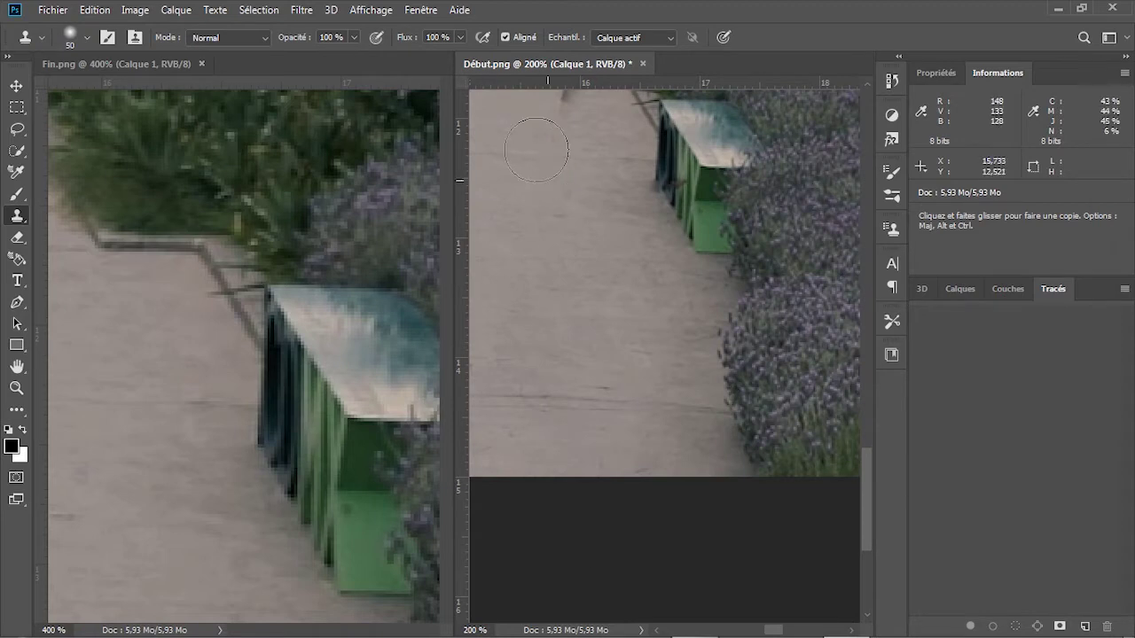
{"action": "scroll", "coordinate": [570, 156], "scroll_direction": "up", "scroll_amount": 2}
{"action": "scroll", "coordinate": [576, 178], "scroll_direction": "up", "scroll_amount": 3}
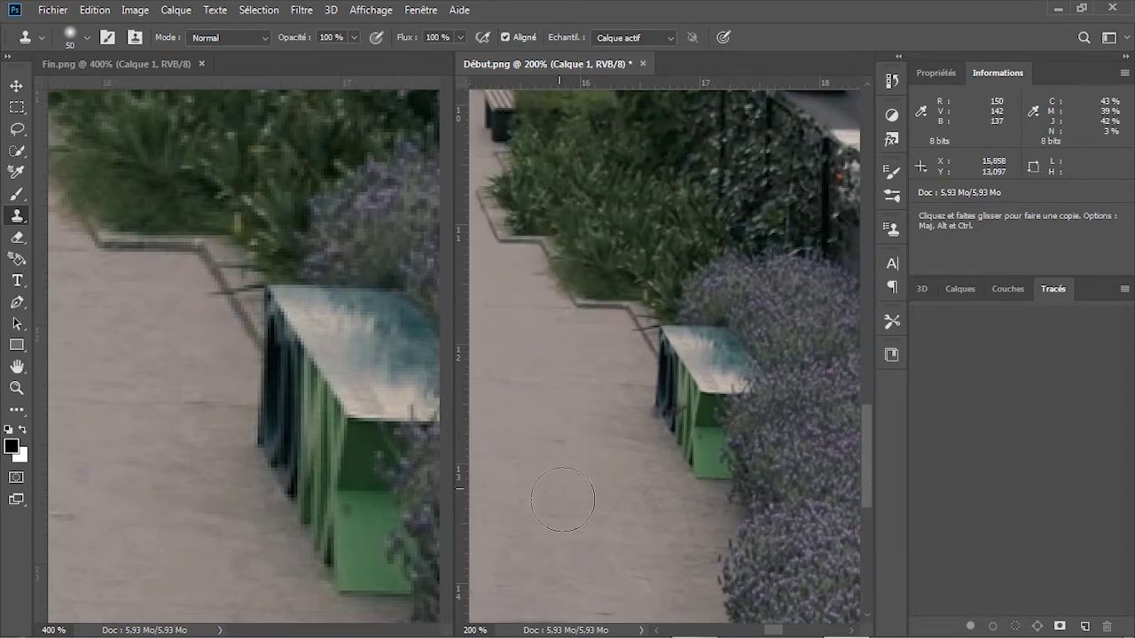
{"action": "left_click", "coordinate": [55, 631]}
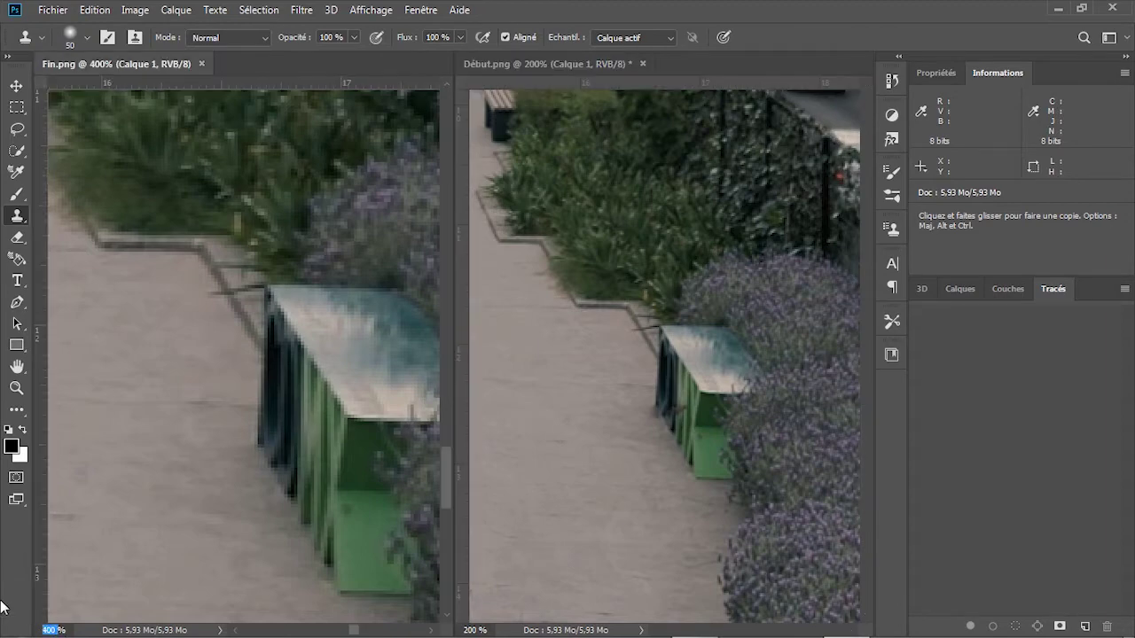
{"action": "type", "text": "200"}
{"action": "key", "text": "Return"}
{"action": "scroll", "coordinate": [532, 505], "scroll_direction": "up", "scroll_amount": 3}
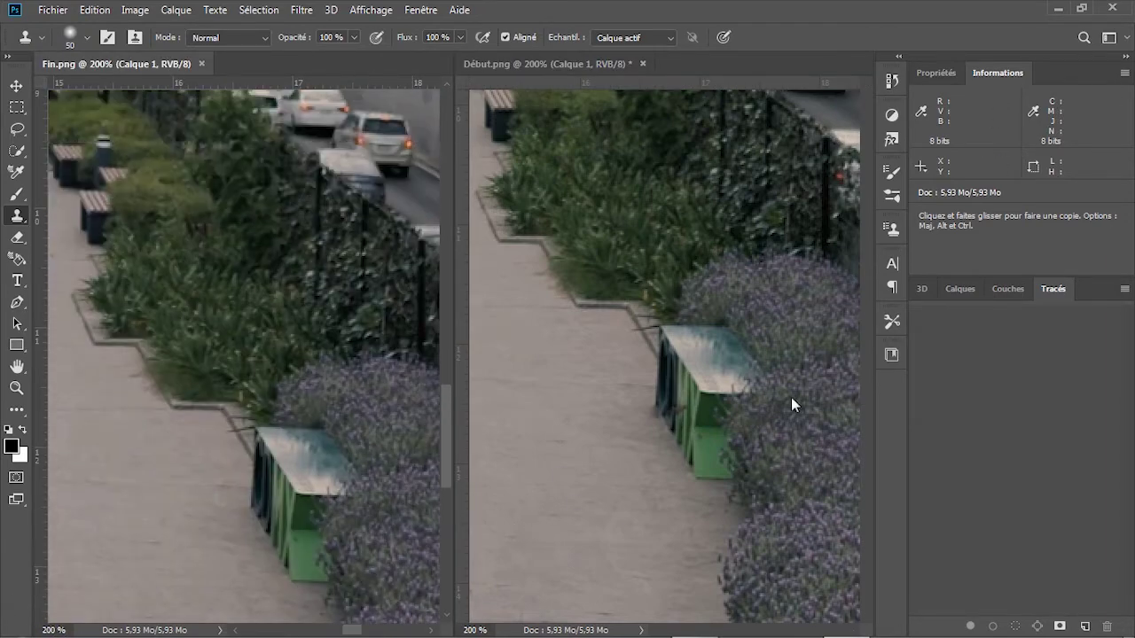
Paint pavement over the blurred walker's remaining torso in Début.png.
{"action": "left_click", "coordinate": [810, 461]}
{"action": "left_click_drag", "start_coordinate": [867, 486], "coordinate": [867, 381]}
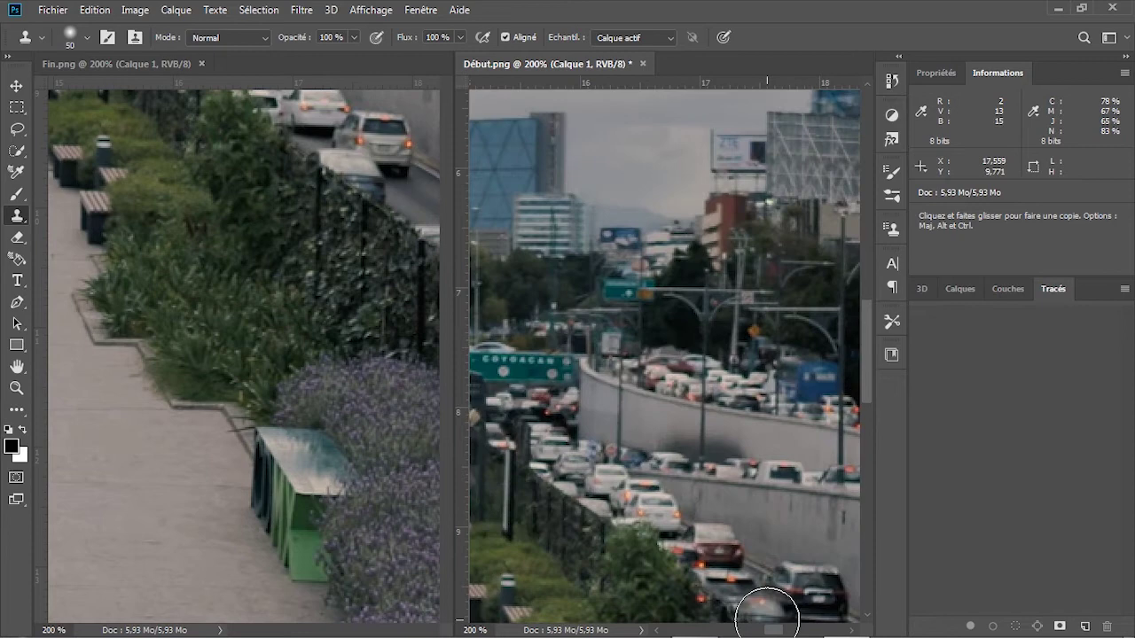
{"action": "left_click_drag", "start_coordinate": [773, 632], "coordinate": [747, 631]}
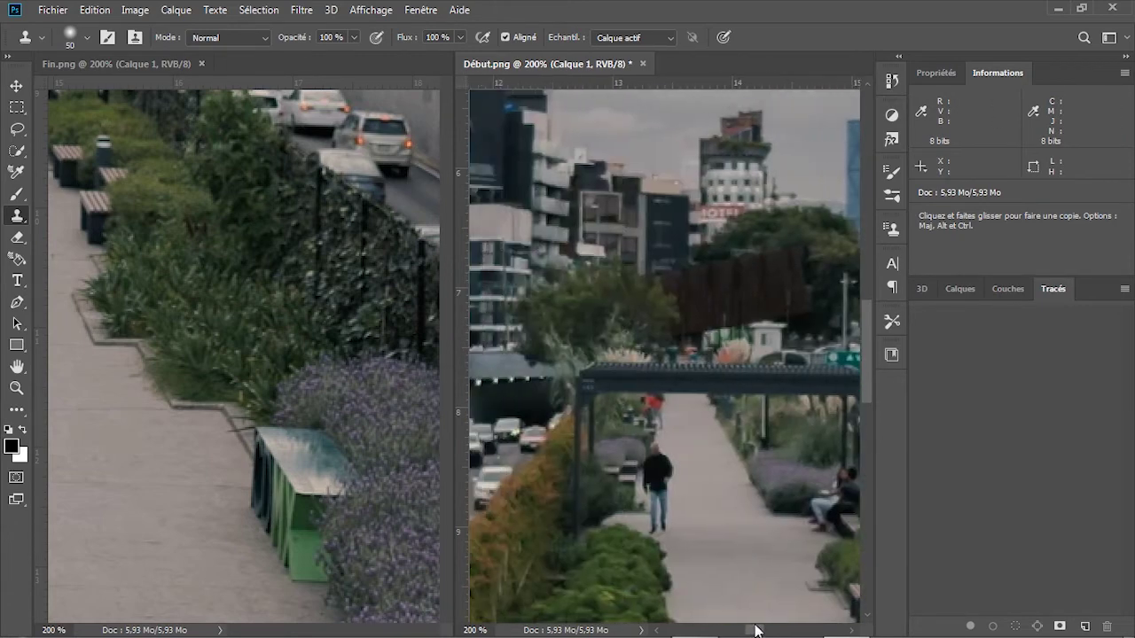
{"action": "mouse_move", "coordinate": [655, 473]}
{"action": "left_mouse_down"}
{"action": "mouse_move", "coordinate": [658, 511]}
{"action": "mouse_move", "coordinate": [660, 496]}
{"action": "mouse_move", "coordinate": [653, 539]}
{"action": "mouse_move", "coordinate": [667, 530]}
{"action": "mouse_move", "coordinate": [667, 477]}
{"action": "mouse_move", "coordinate": [675, 496]}
{"action": "mouse_move", "coordinate": [676, 442]}
{"action": "mouse_move", "coordinate": [645, 505]}
{"action": "mouse_move", "coordinate": [647, 529]}
{"action": "mouse_move", "coordinate": [663, 560]}
{"action": "mouse_move", "coordinate": [733, 542]}
{"action": "mouse_move", "coordinate": [696, 541]}
{"action": "left_mouse_up"}
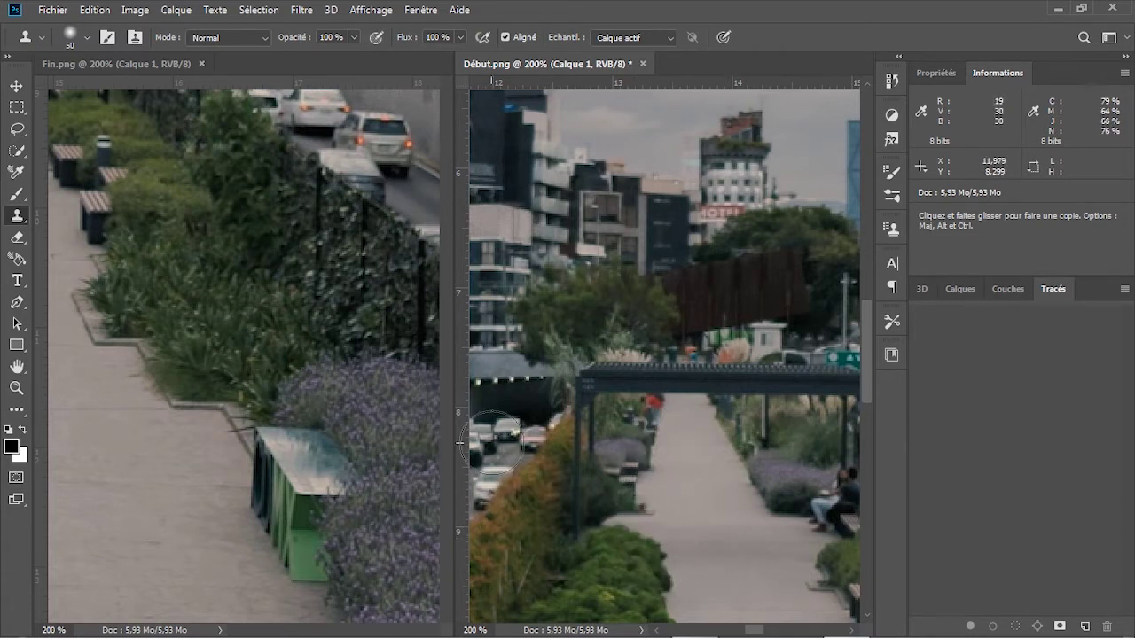
{"action": "left_click", "coordinate": [53, 629]}
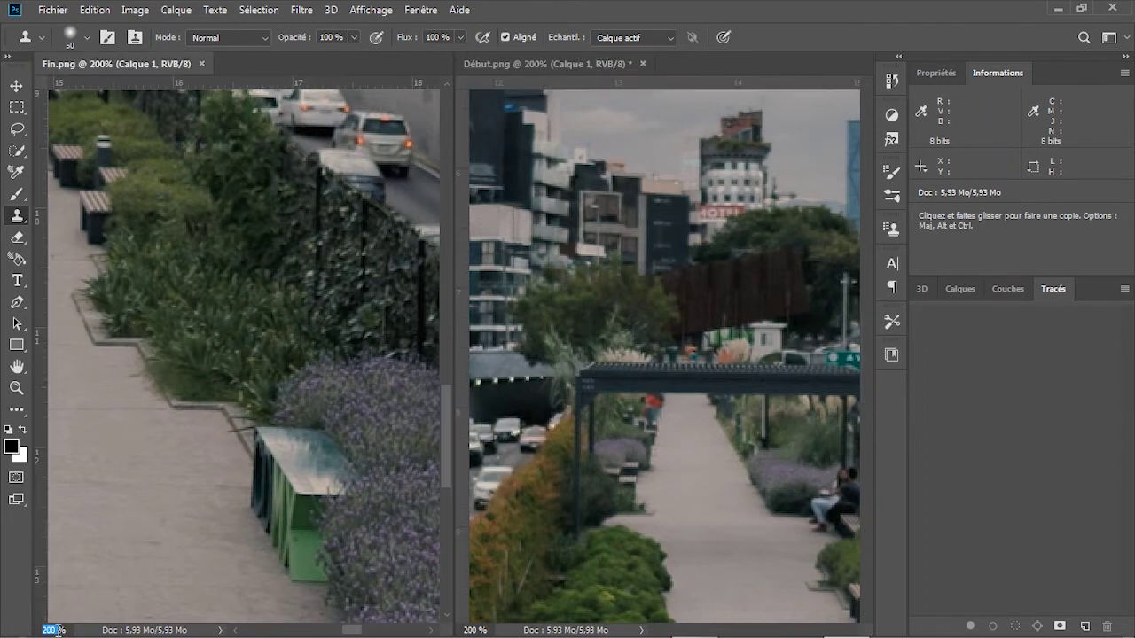
Set both the Fin and Début images to 100% zoom.
{"action": "type", "text": "100"}
{"action": "key", "text": "Return"}
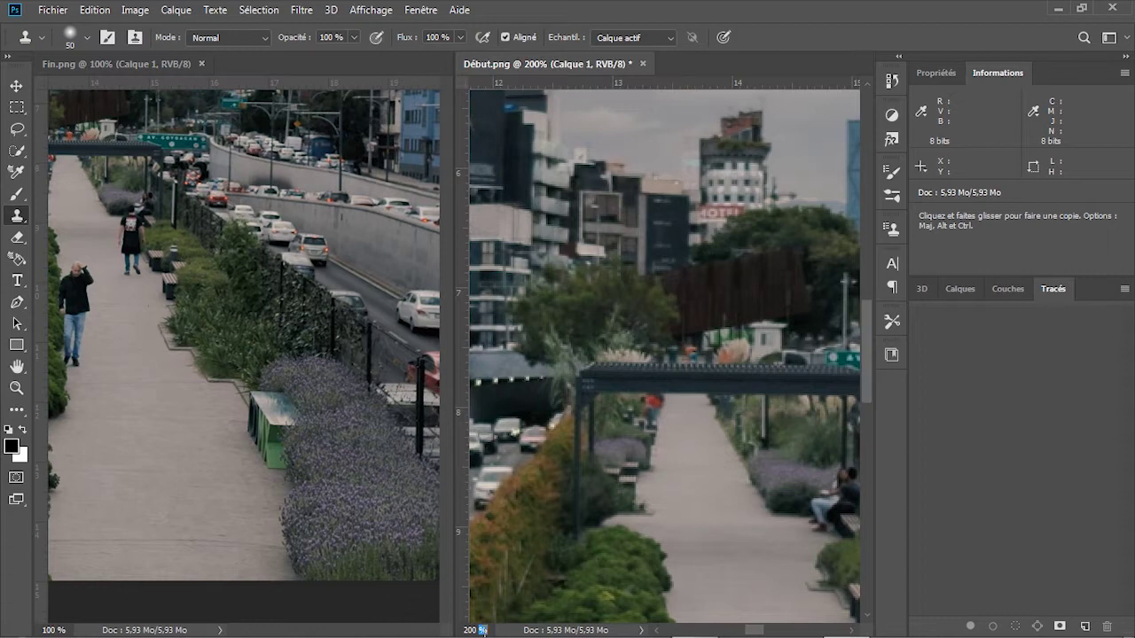
{"action": "type", "text": "100"}
{"action": "key", "text": "Return"}
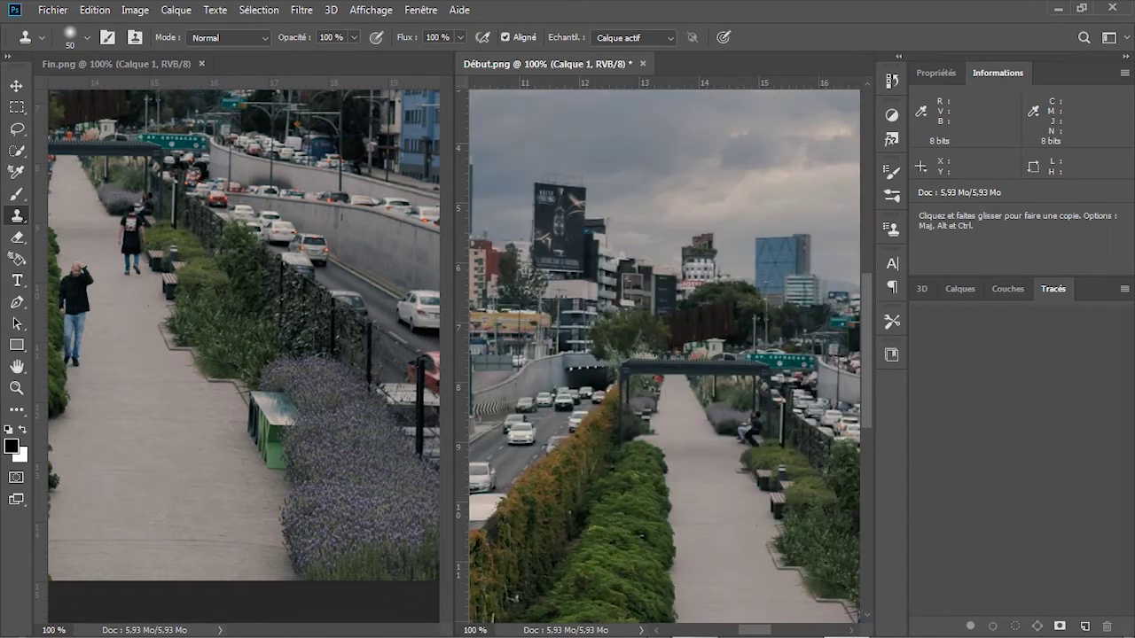
{"action": "left_click_drag", "start_coordinate": [872, 379], "coordinate": [868, 426]}
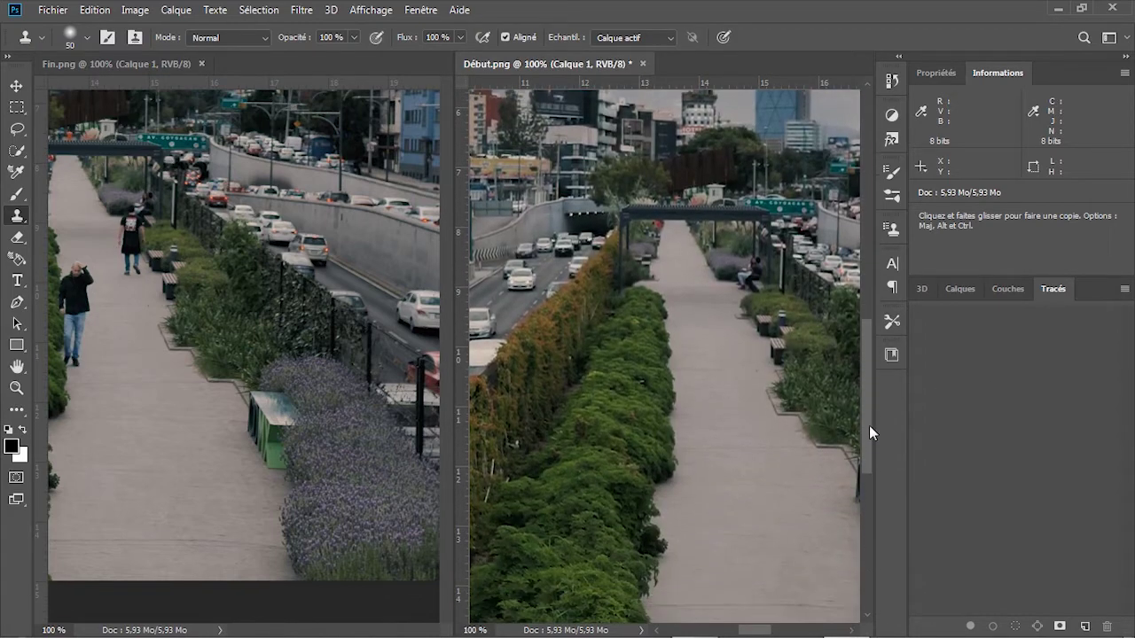
{"action": "left_click_drag", "start_coordinate": [756, 630], "coordinate": [767, 631]}
{"action": "left_click", "coordinate": [356, 630]}
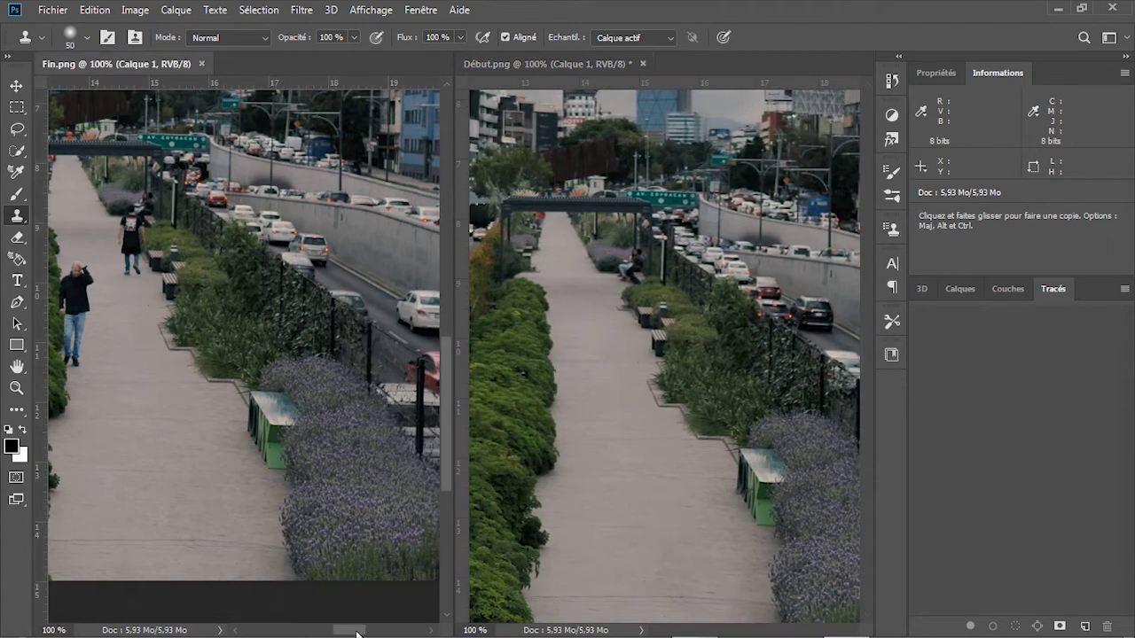
{"action": "left_click_drag", "start_coordinate": [356, 630], "coordinate": [347, 630]}
{"action": "left_click", "coordinate": [713, 353]}
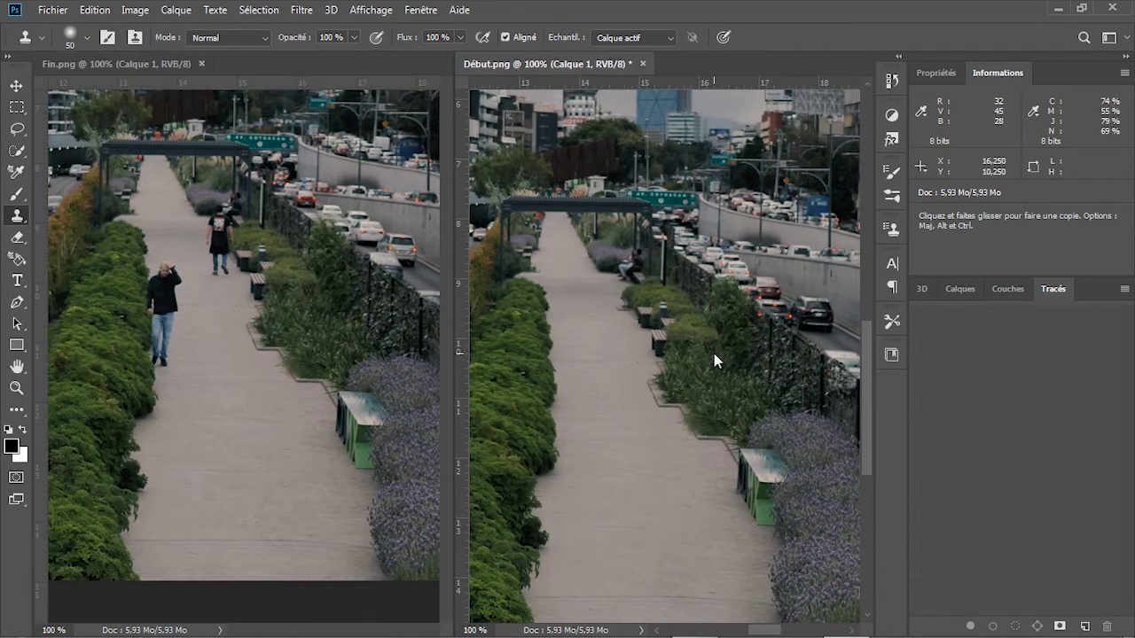
Regroup the images into tabs and fit each one to the screen to compare.
{"action": "left_click", "coordinate": [424, 10]}
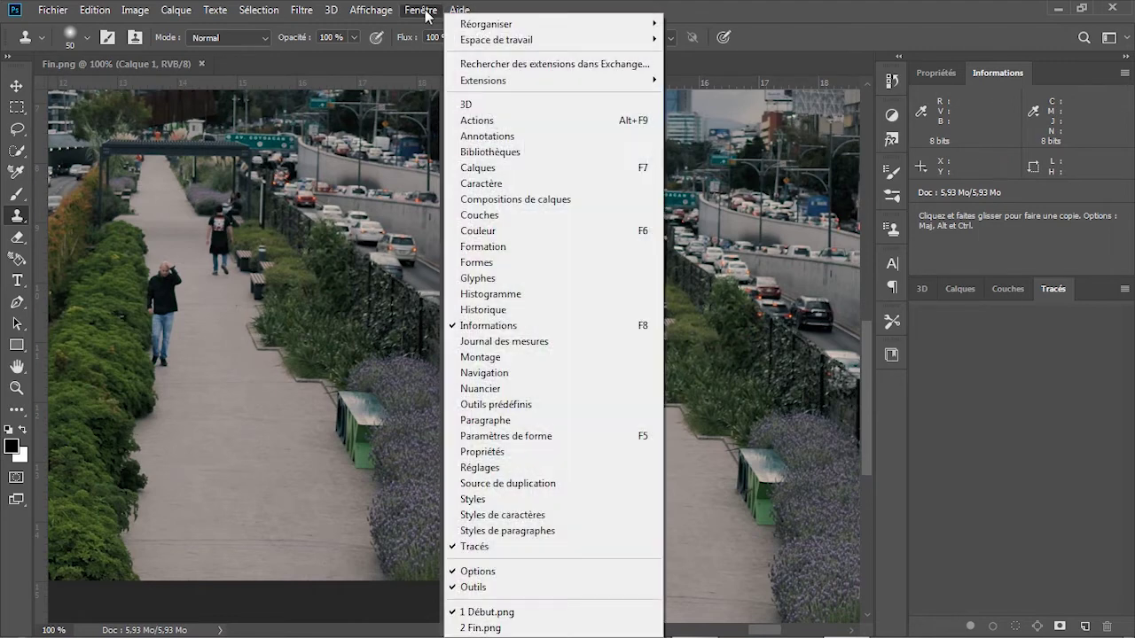
{"action": "mouse_move", "coordinate": [507, 29]}
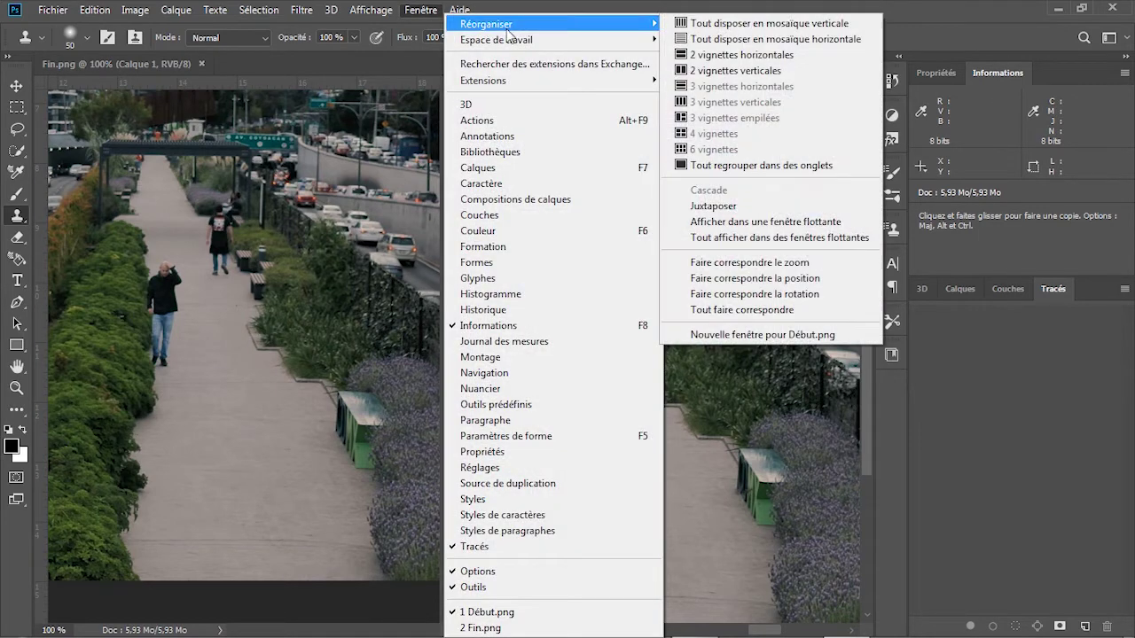
{"action": "left_click", "coordinate": [739, 168]}
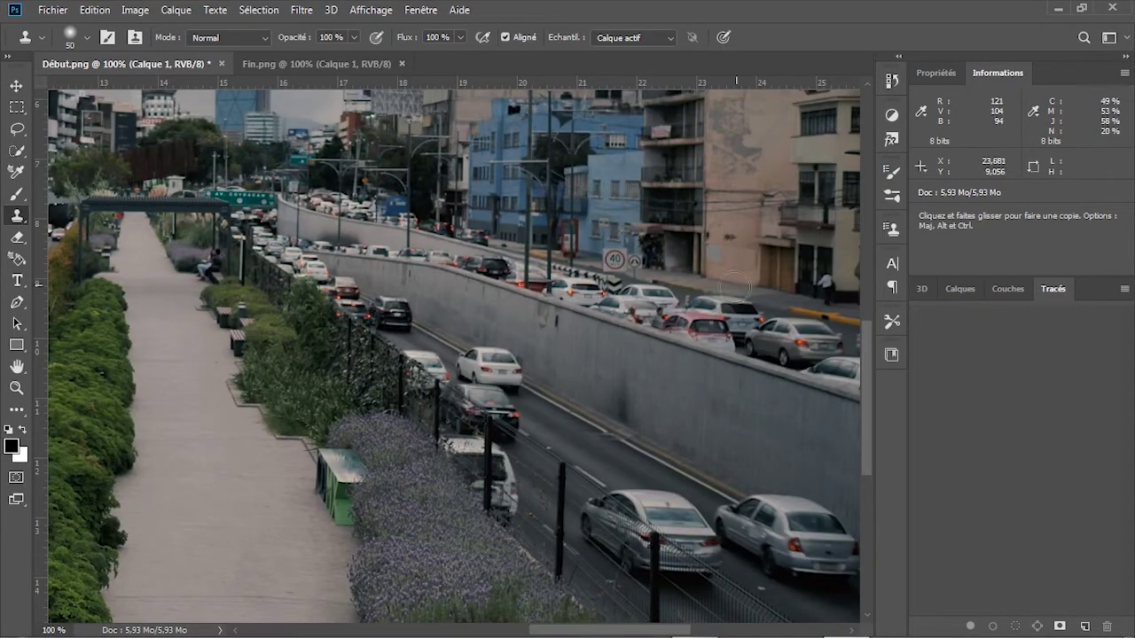
{"action": "left_click", "coordinate": [17, 387]}
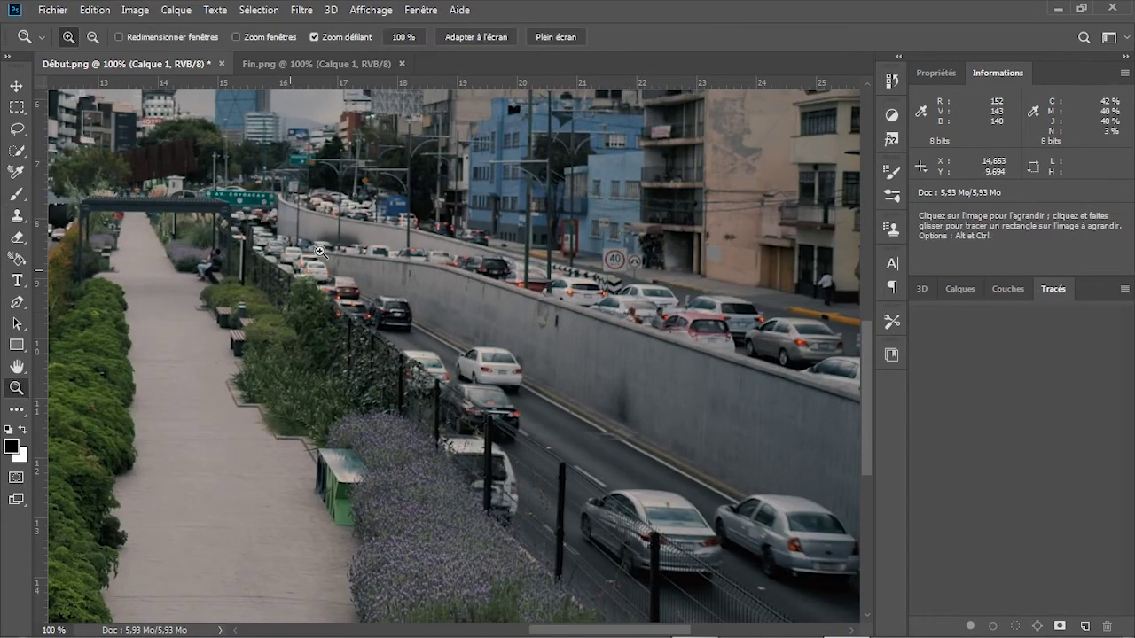
{"action": "left_click", "coordinate": [495, 40]}
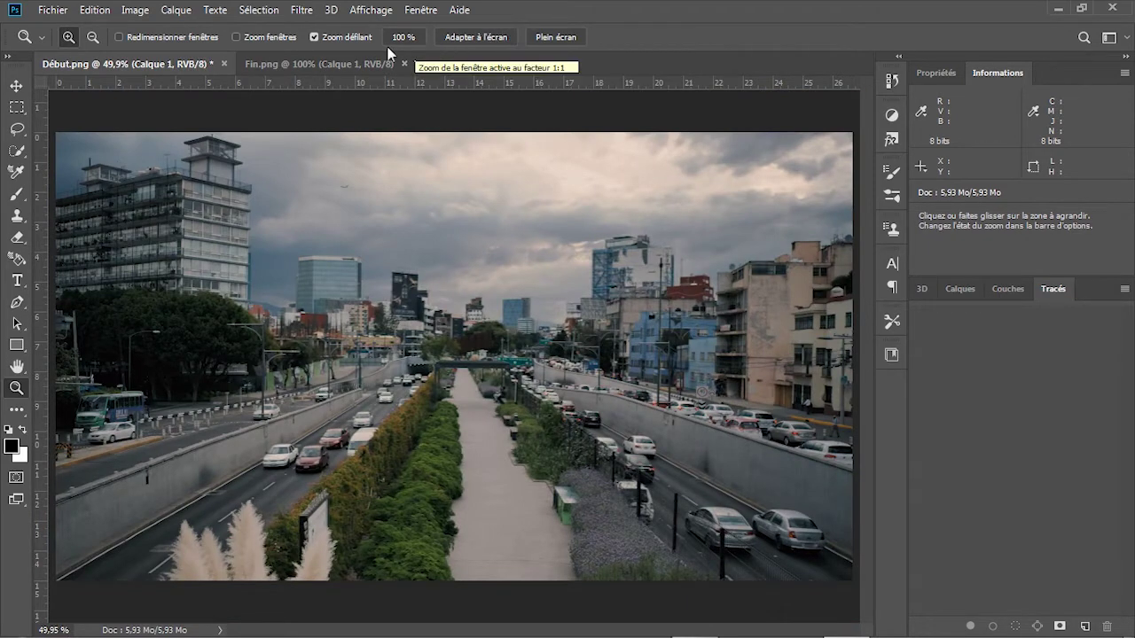
{"action": "left_click", "coordinate": [313, 61]}
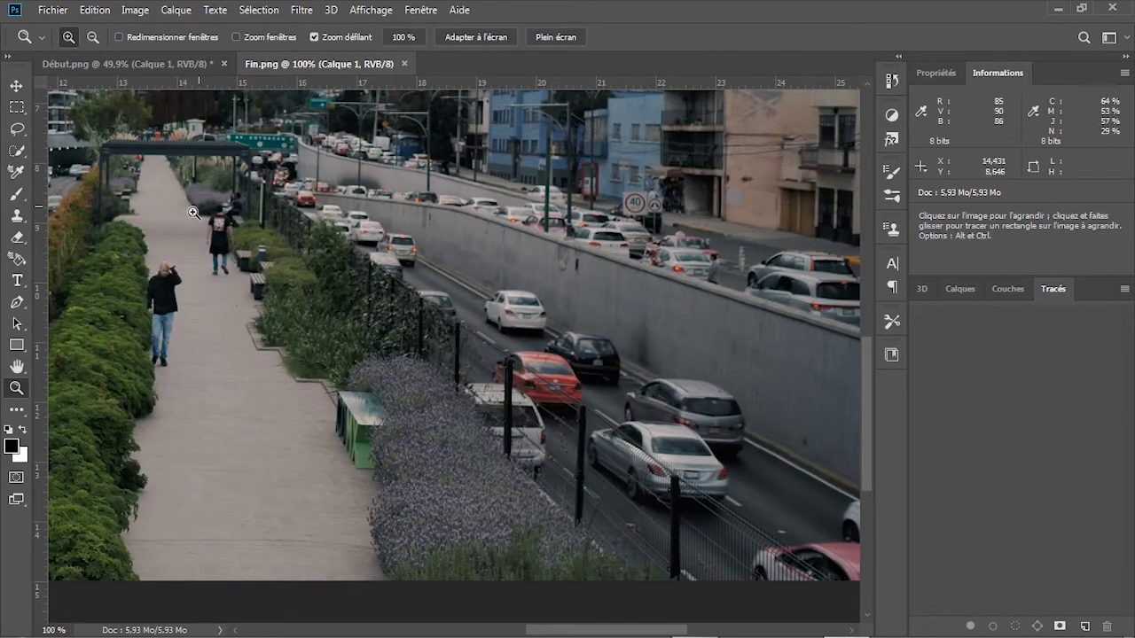
{"action": "left_click", "coordinate": [473, 37]}
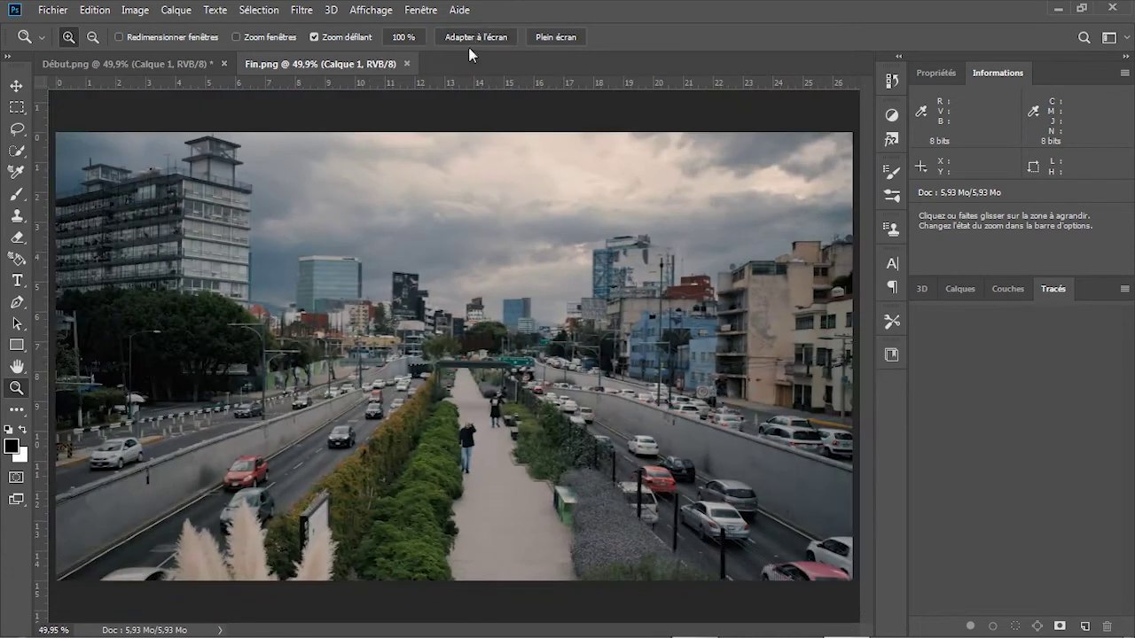
{"action": "left_click", "coordinate": [127, 62]}
{"action": "left_click", "coordinate": [319, 64]}
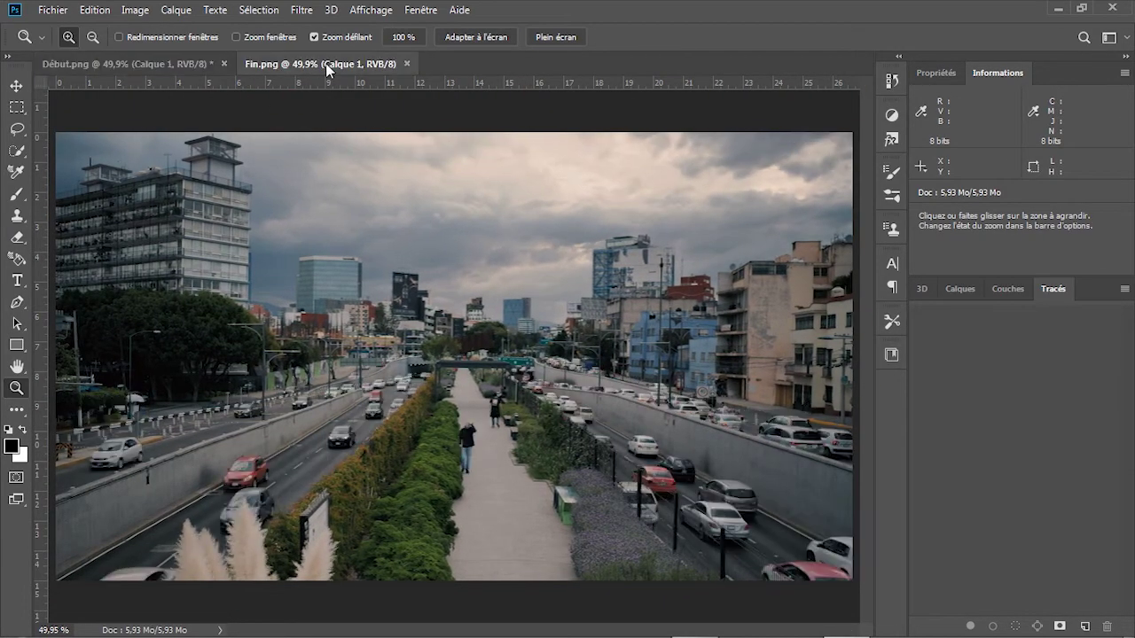
{"action": "left_click", "coordinate": [123, 66]}
Save the retouched Début.png and close Photoshop.
{"action": "left_click", "coordinate": [53, 10]}
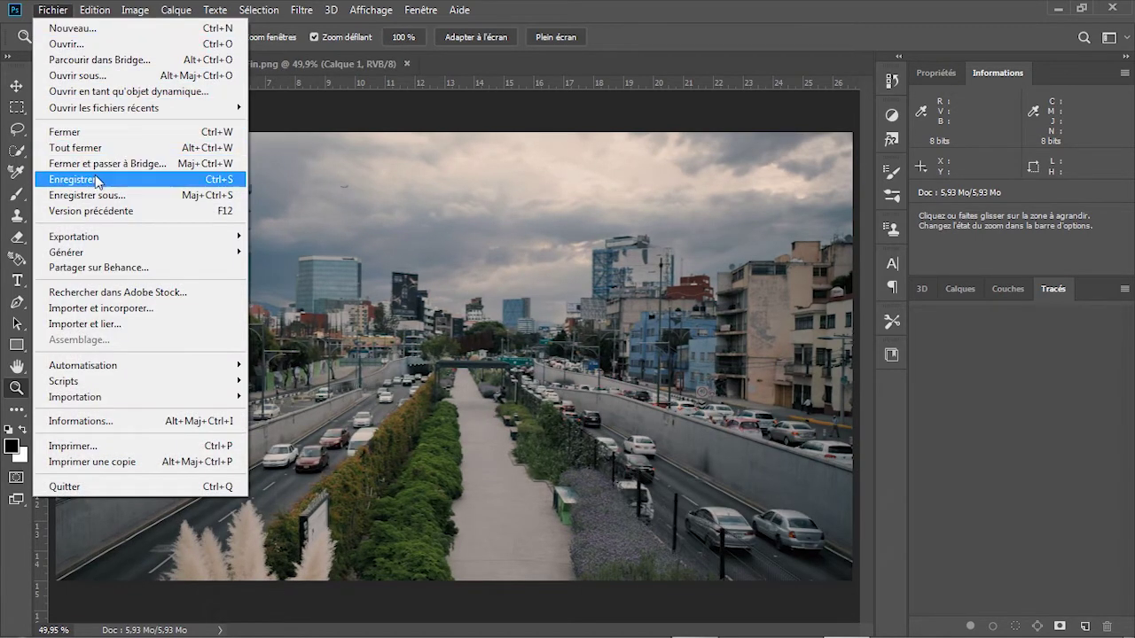
{"action": "left_click", "coordinate": [94, 180]}
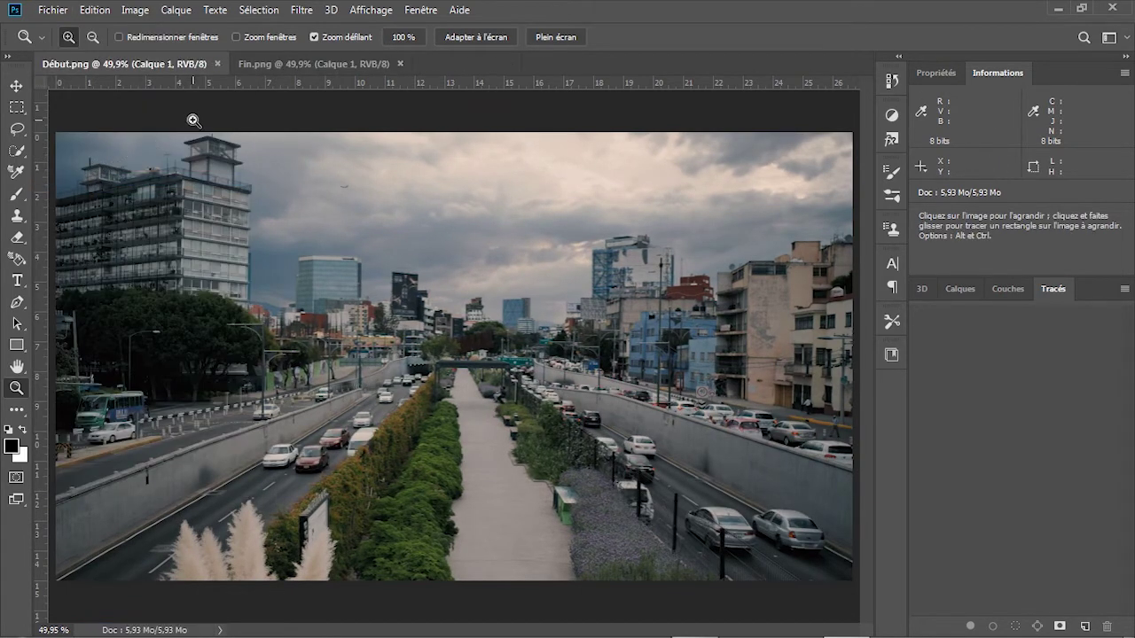
{"action": "left_click", "coordinate": [1113, 8]}
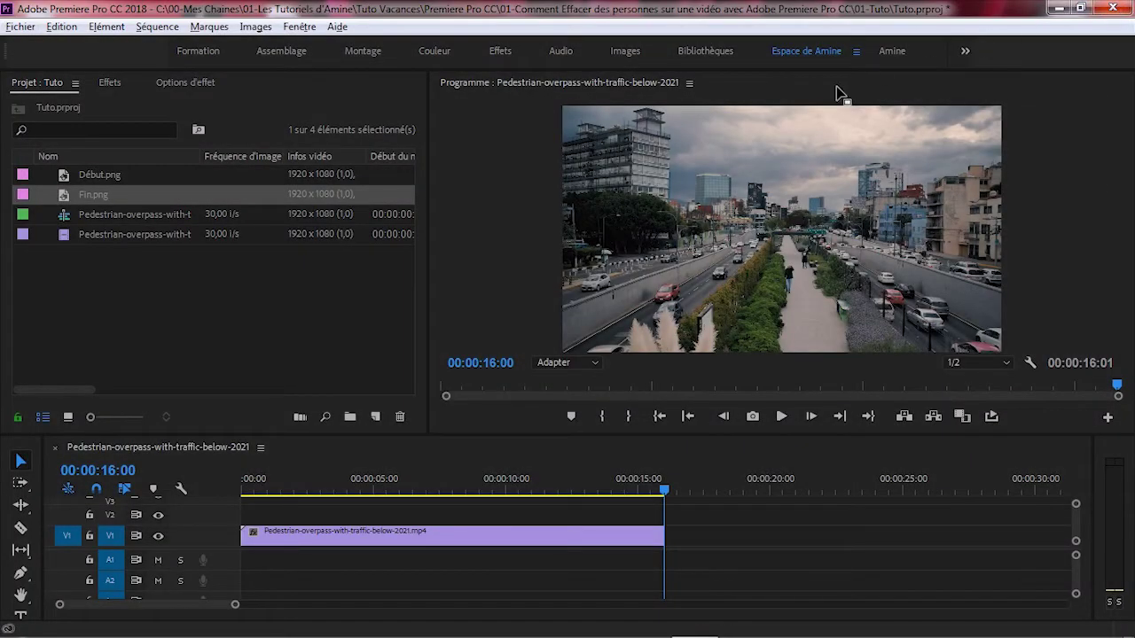
Place Début.png on V2, stretch it to 00:00:16:01, and select it at the sequence start.
{"action": "left_click", "coordinate": [98, 180]}
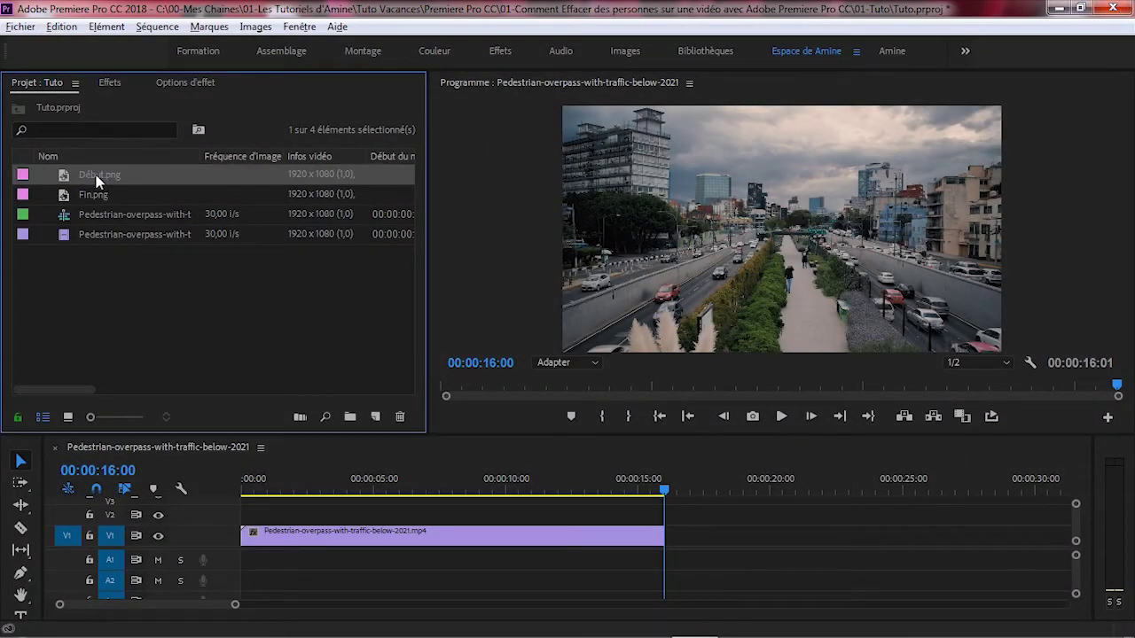
{"action": "left_click_drag", "start_coordinate": [214, 460], "coordinate": [241, 514]}
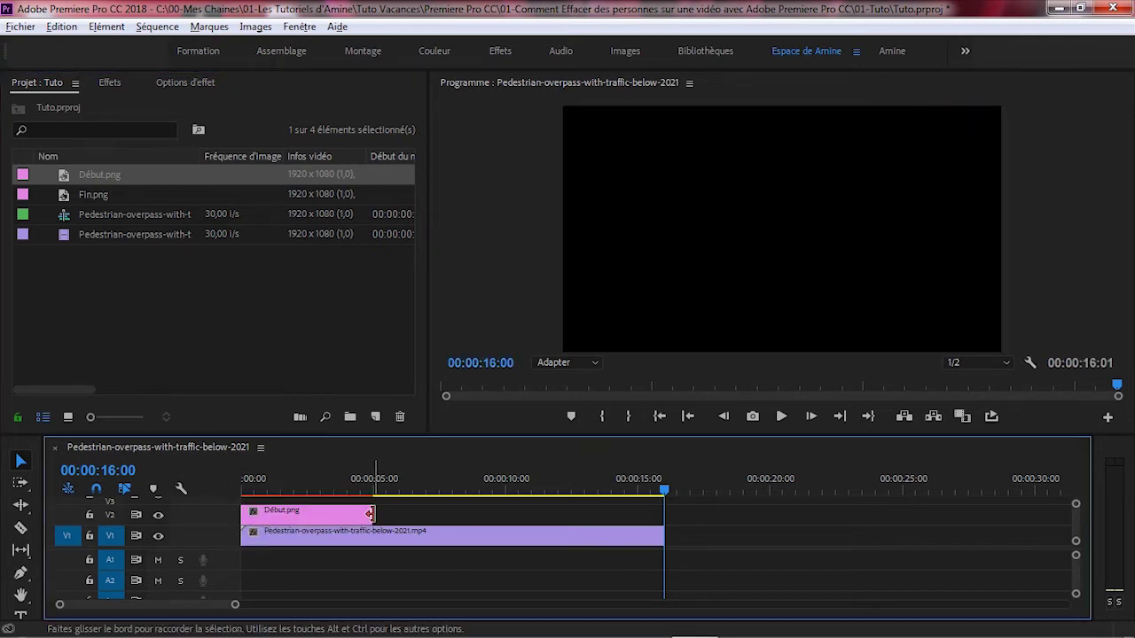
{"action": "left_click_drag", "start_coordinate": [372, 514], "coordinate": [664, 512]}
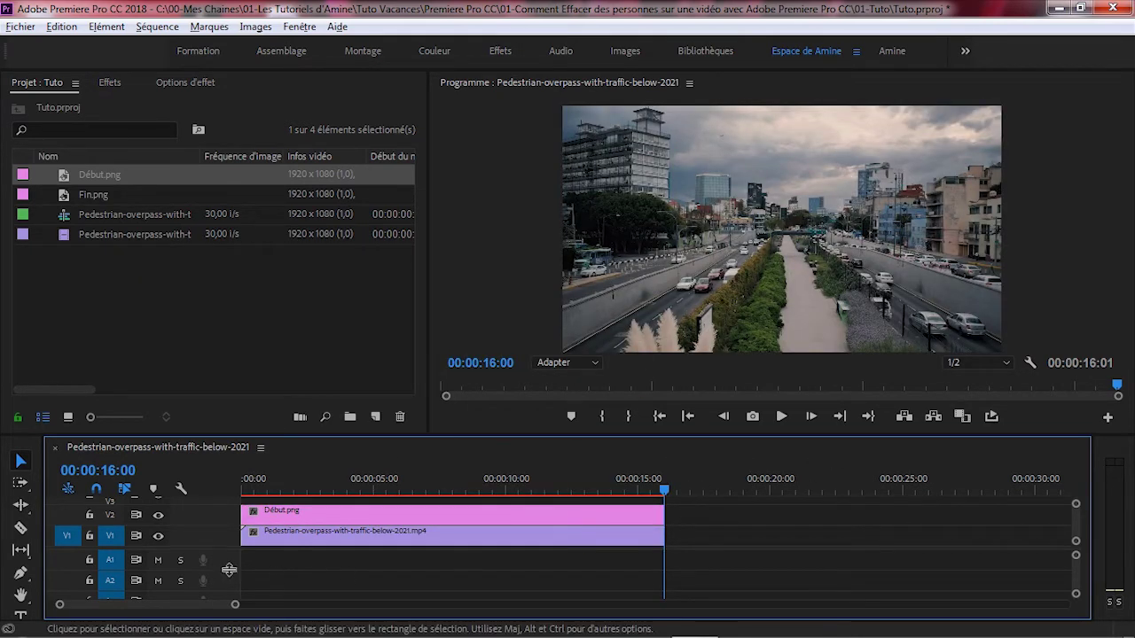
{"action": "left_click", "coordinate": [687, 417]}
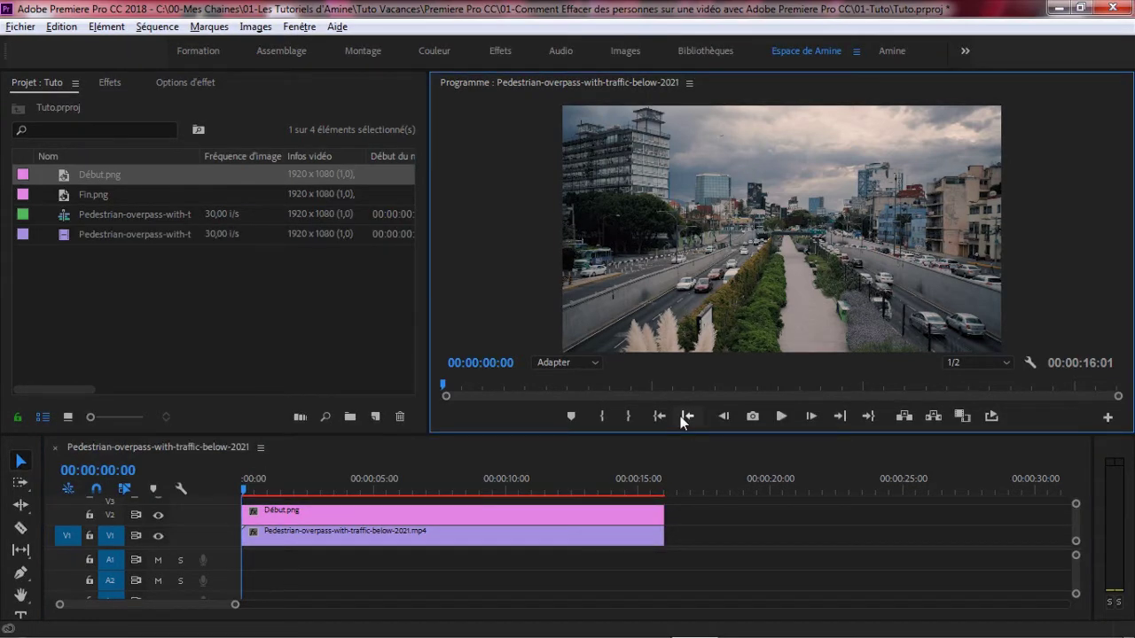
{"action": "left_click", "coordinate": [286, 512]}
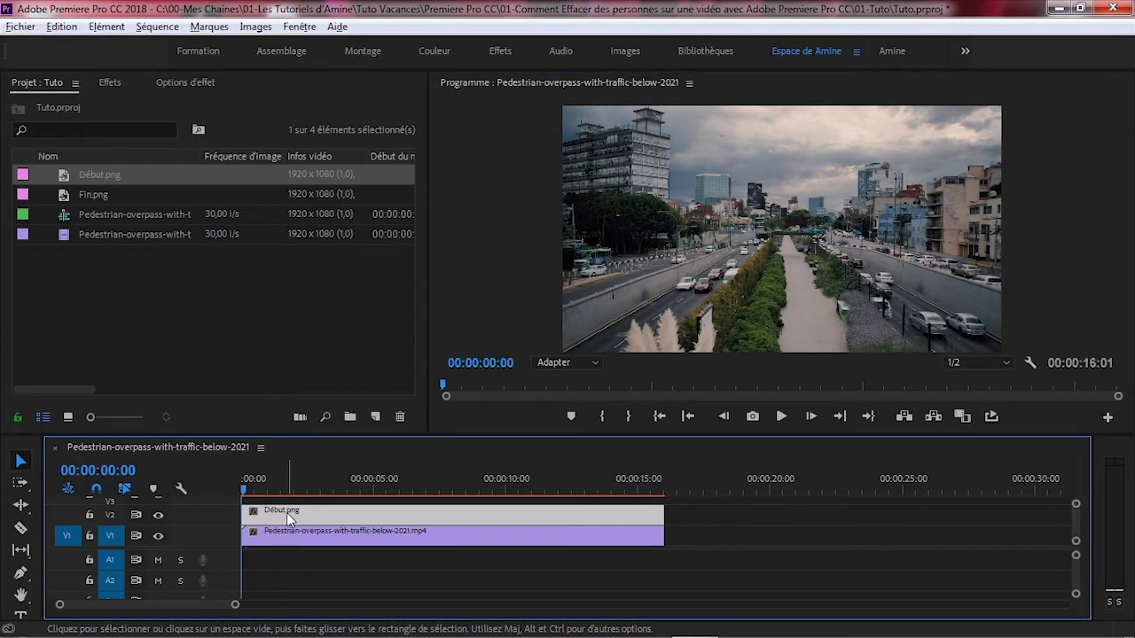
Add a rectangular opacity mask to Début.png over the walkway and maximize the Program monitor.
{"action": "left_click", "coordinate": [197, 81]}
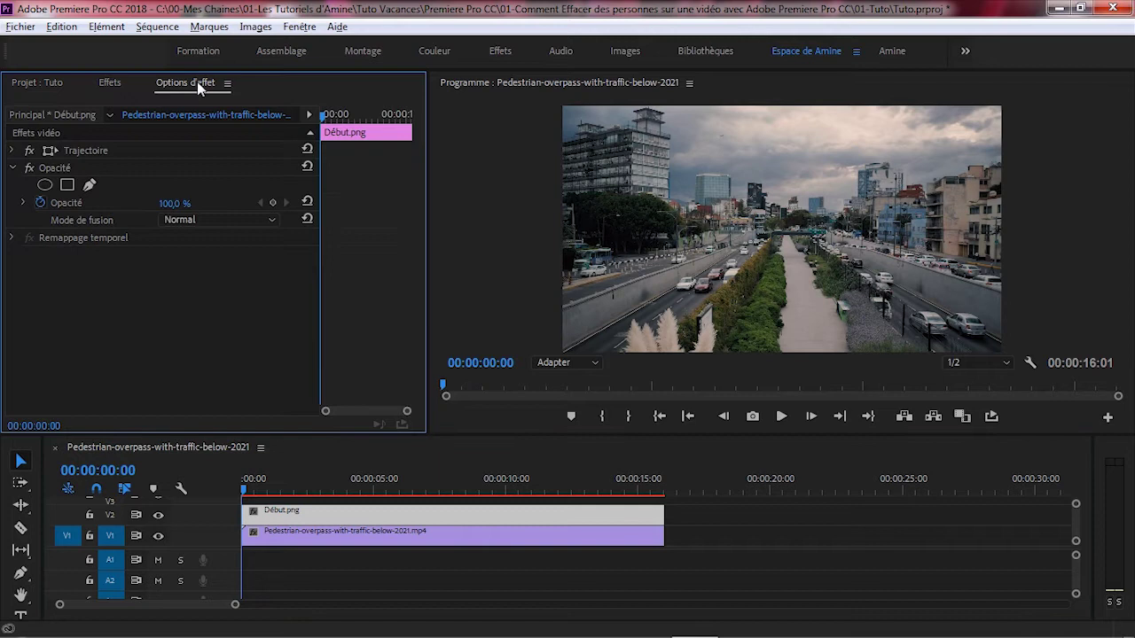
{"action": "left_click", "coordinate": [67, 187]}
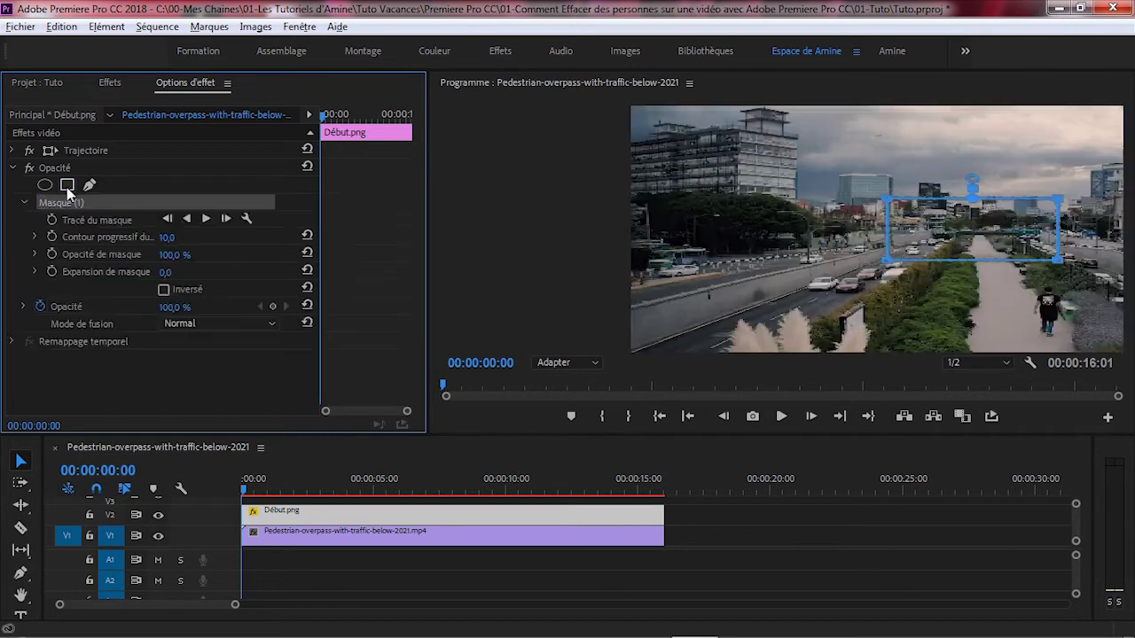
{"action": "left_click_drag", "start_coordinate": [808, 226], "coordinate": [817, 311]}
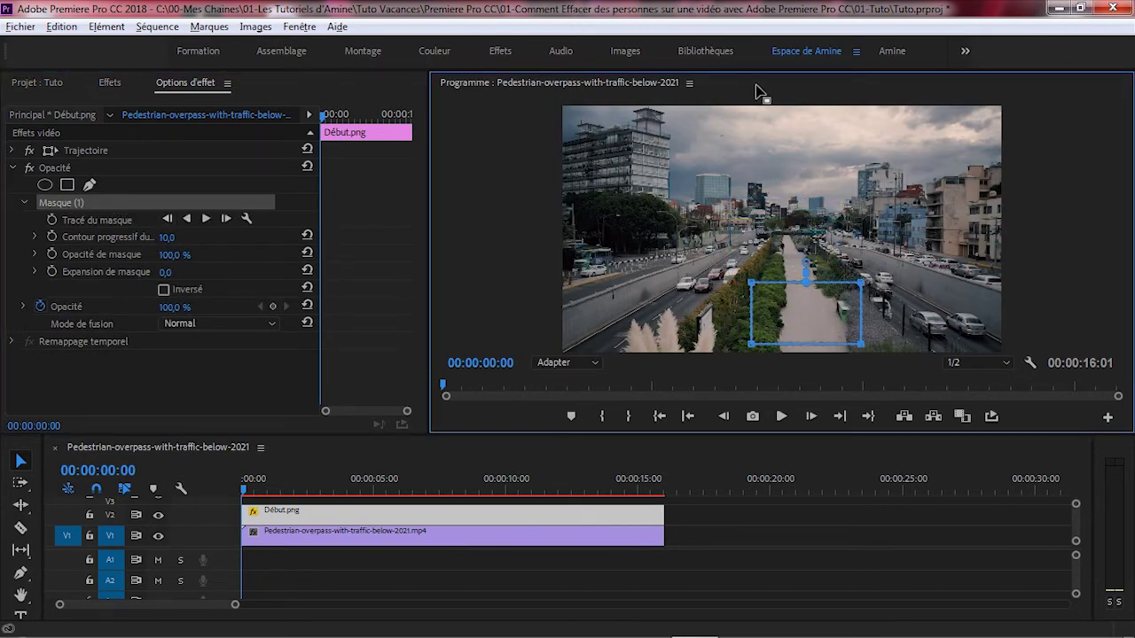
{"action": "key", "text": "grave"}
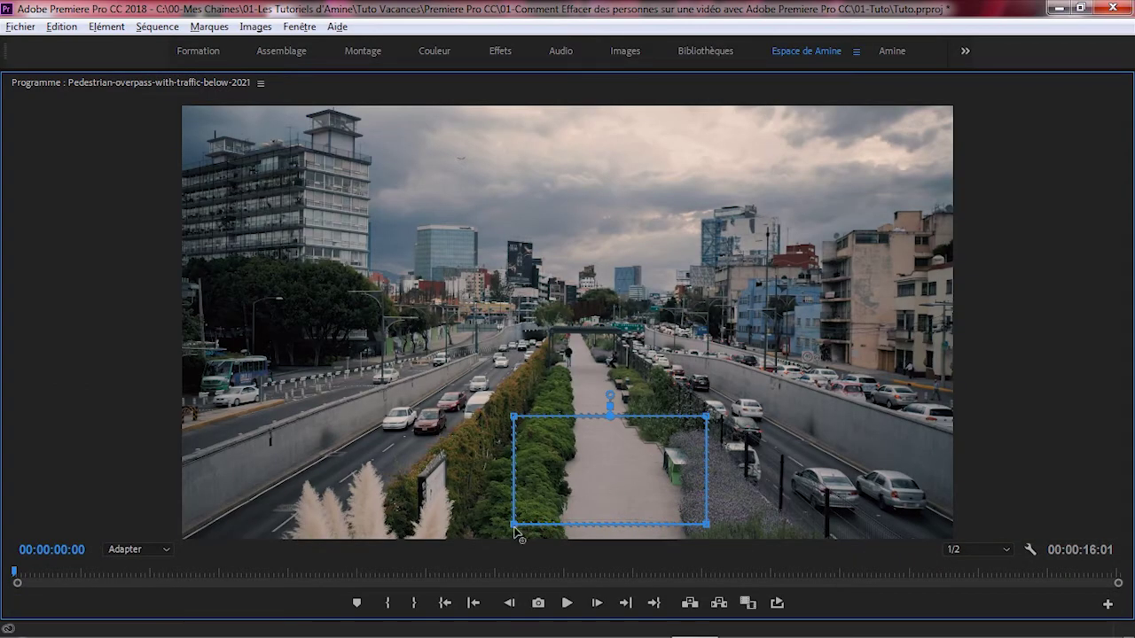
Drag the Début.png mask corners onto the walkway and play it back to check.
{"action": "left_click_drag", "start_coordinate": [514, 524], "coordinate": [608, 517]}
{"action": "left_click_drag", "start_coordinate": [514, 417], "coordinate": [592, 367]}
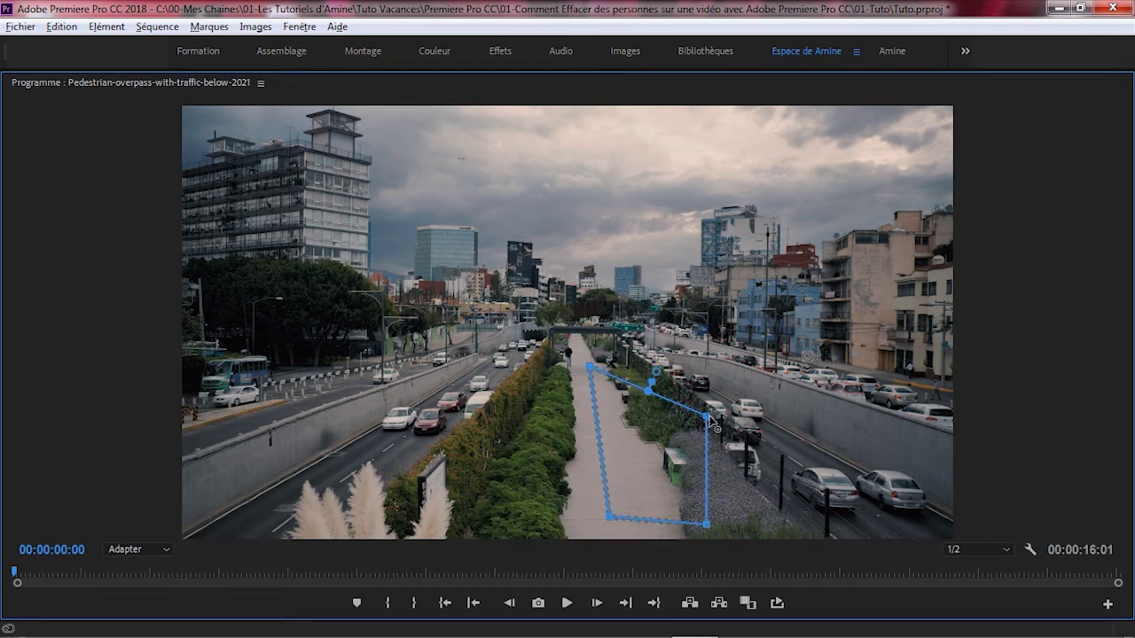
{"action": "left_click_drag", "start_coordinate": [710, 422], "coordinate": [596, 373]}
{"action": "left_click_drag", "start_coordinate": [610, 521], "coordinate": [618, 530]}
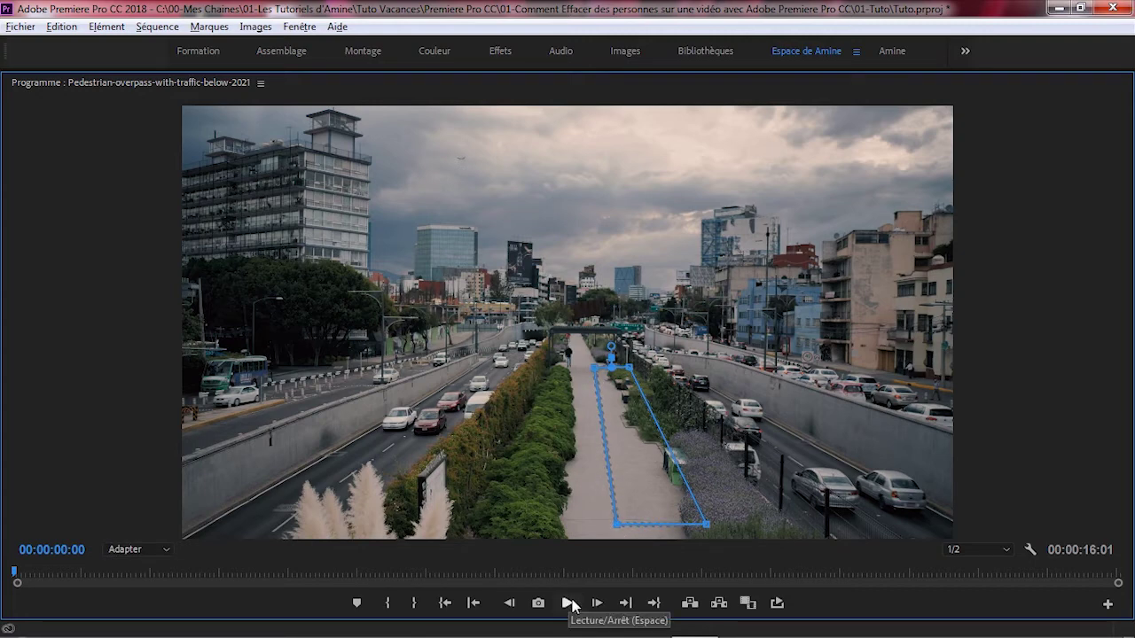
{"action": "left_click", "coordinate": [568, 603]}
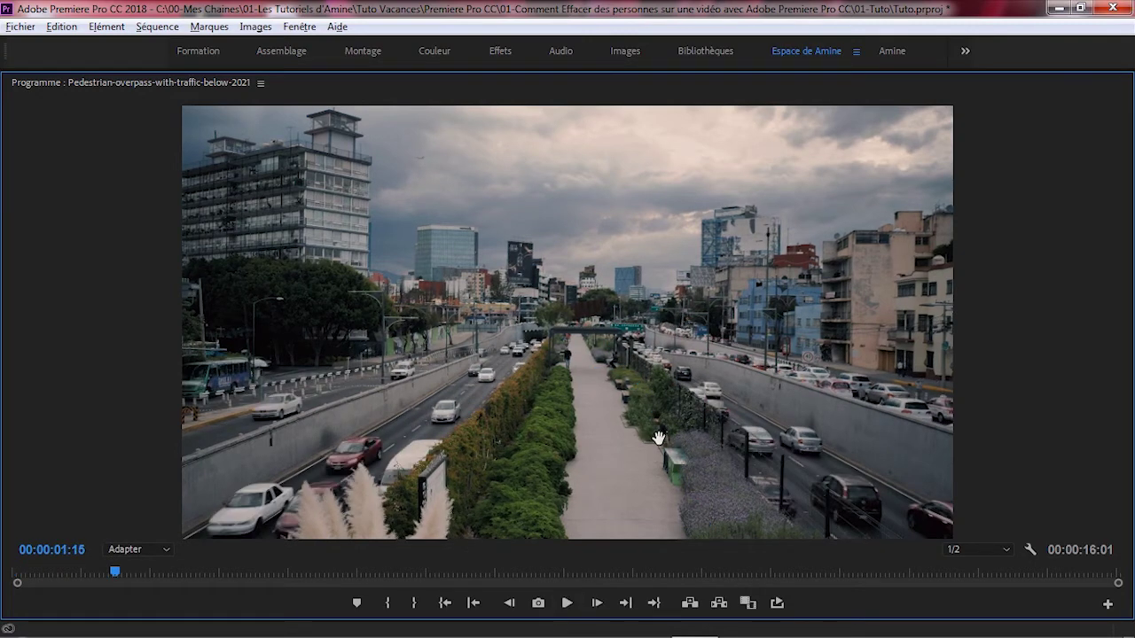
{"action": "key", "text": "space"}
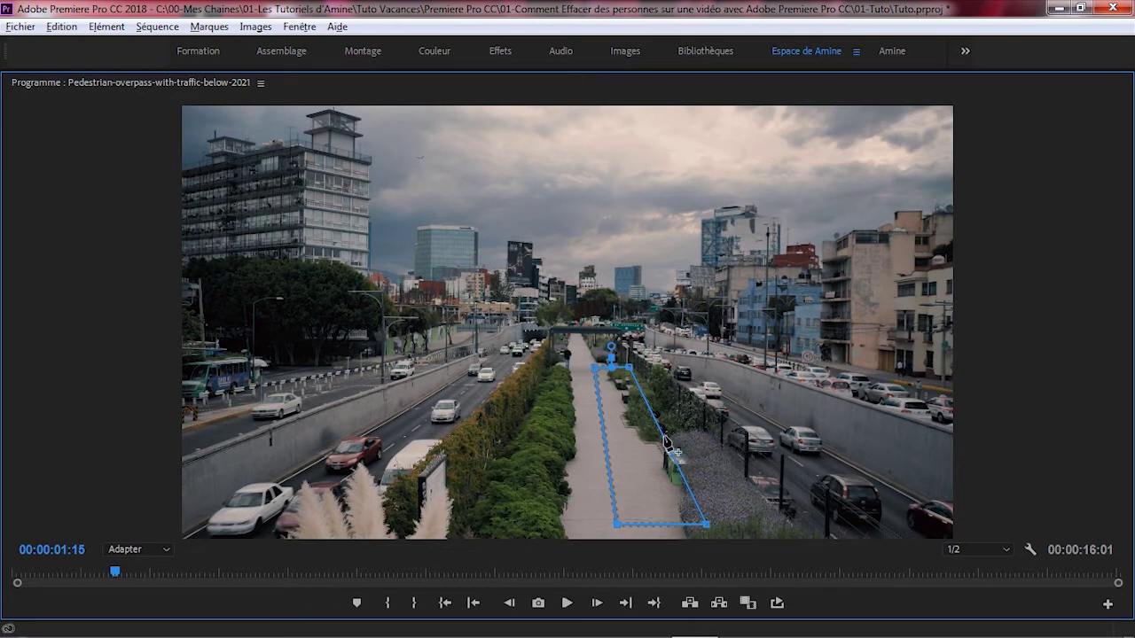
Widen the mask's right side slightly and replay from the start, stopping at 00:00:13:29.
{"action": "left_click_drag", "start_coordinate": [664, 438], "coordinate": [699, 435]}
{"action": "left_click", "coordinate": [474, 603]}
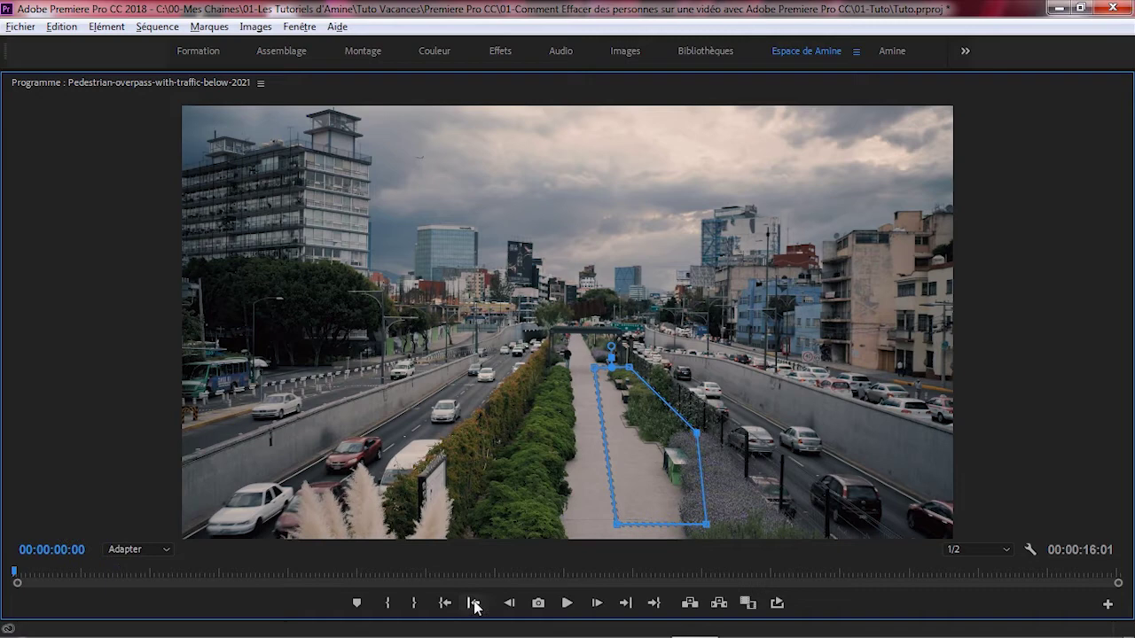
{"action": "left_click", "coordinate": [596, 602]}
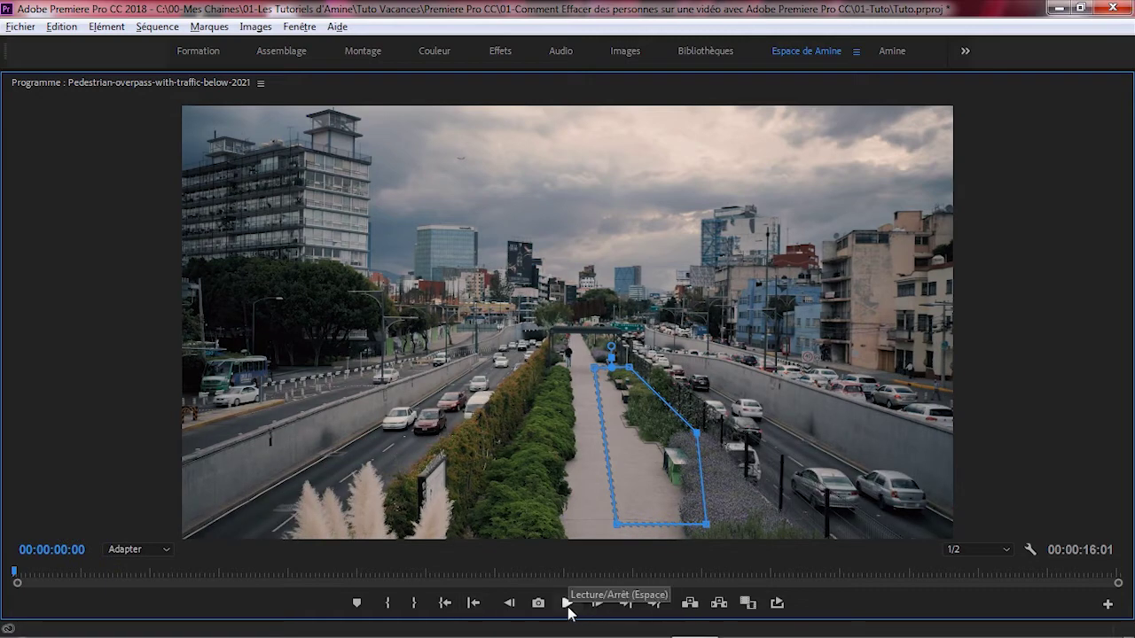
{"action": "left_click", "coordinate": [567, 603]}
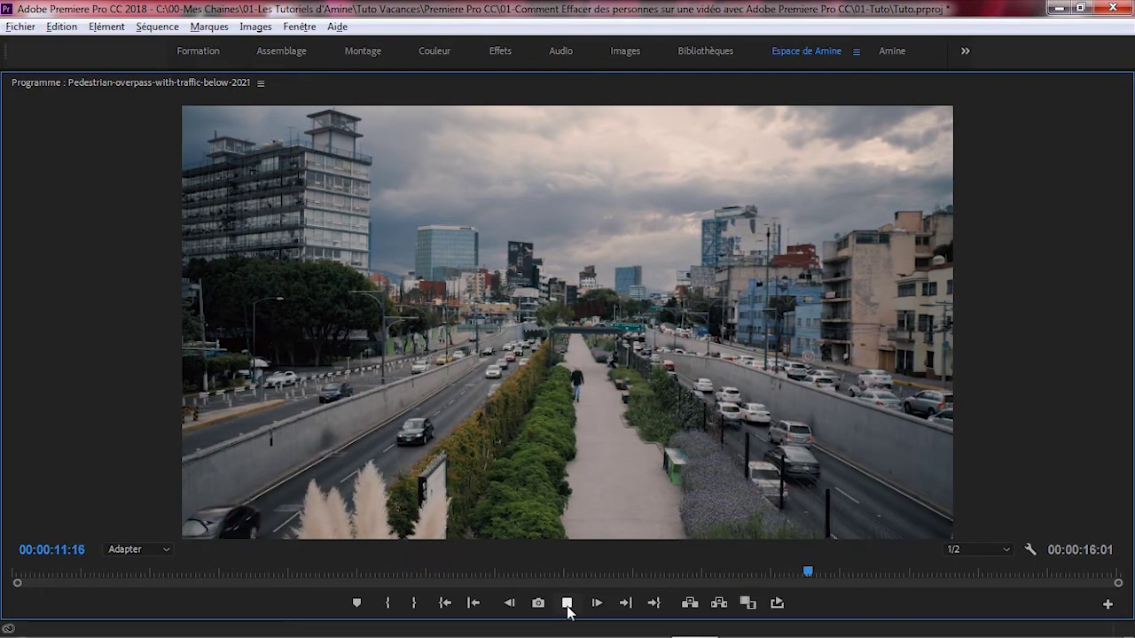
{"action": "left_click", "coordinate": [568, 606]}
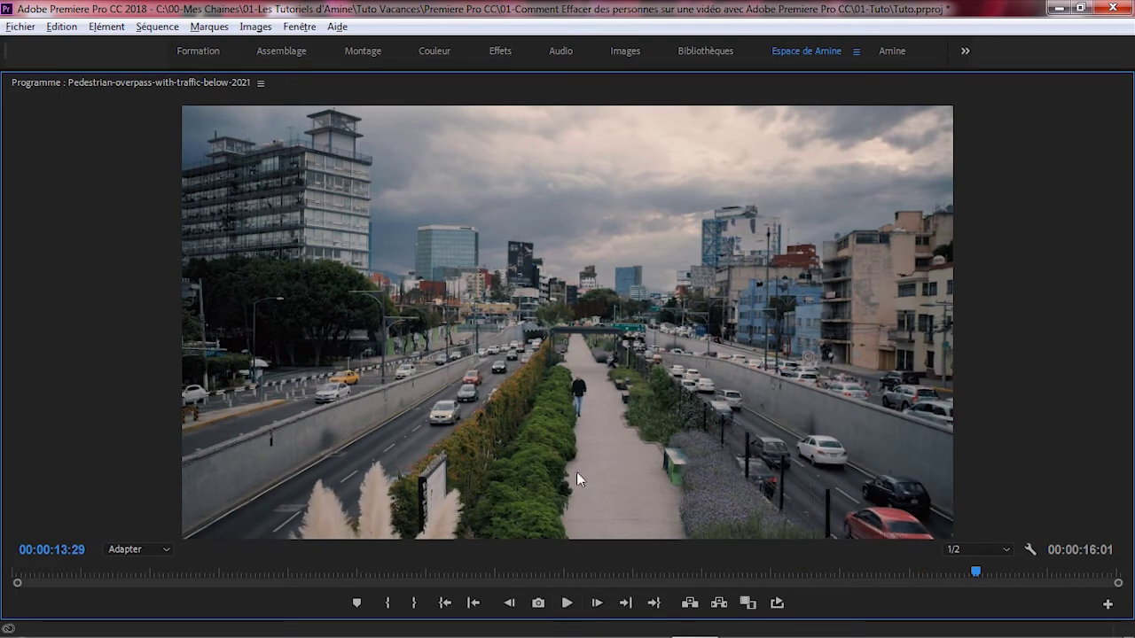
Zoom the Program monitor to 200% and toggle the Début.png track off and on to compare.
{"action": "left_click", "coordinate": [166, 549]}
{"action": "left_click", "coordinate": [142, 513]}
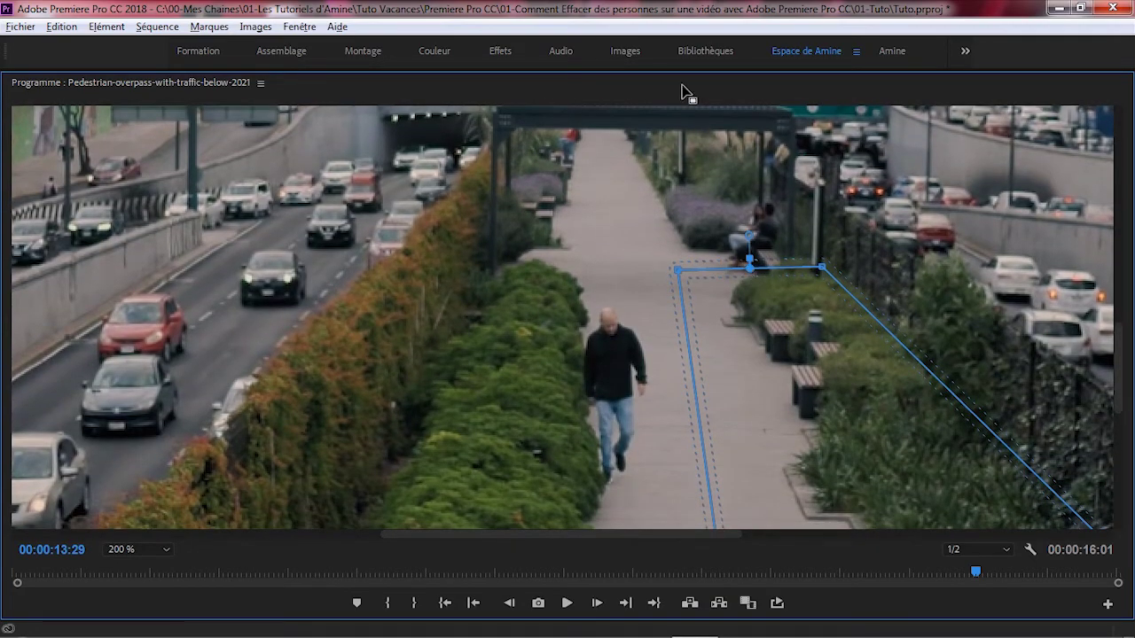
{"action": "double_click", "coordinate": [683, 86]}
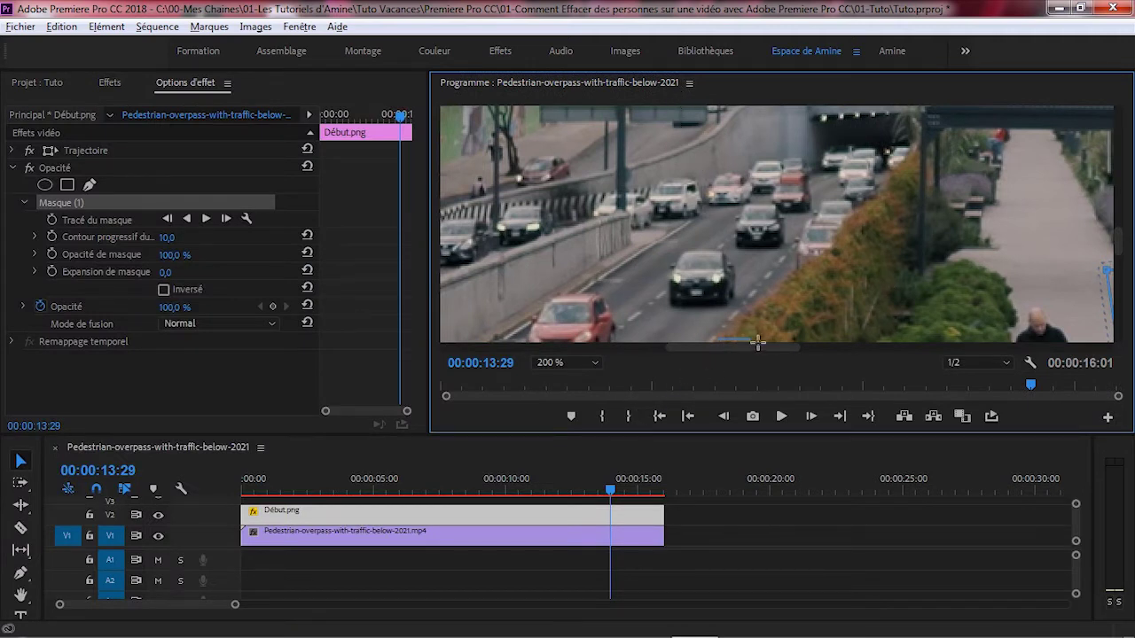
{"action": "left_click_drag", "start_coordinate": [763, 347], "coordinate": [819, 349]}
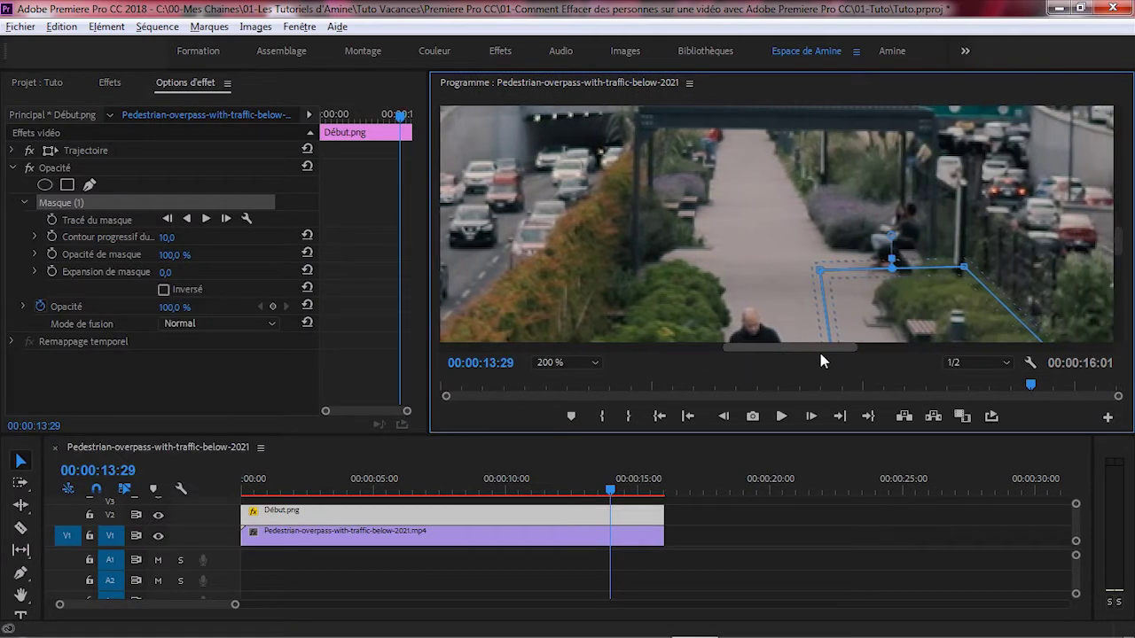
{"action": "left_click", "coordinate": [159, 515]}
{"action": "left_click", "coordinate": [164, 516]}
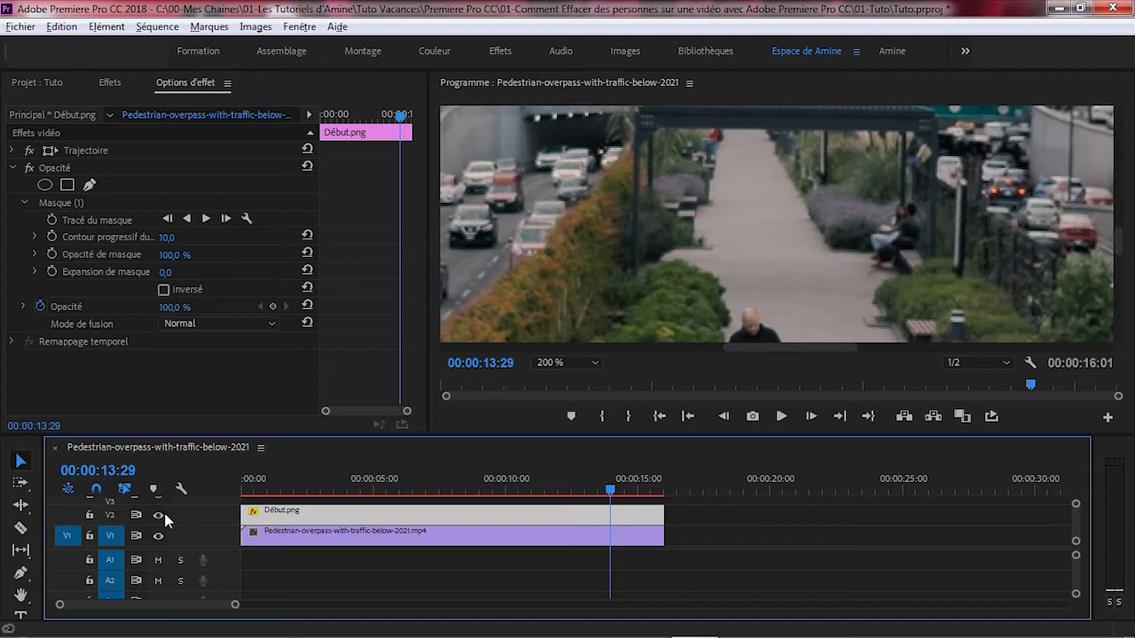
Raise Masque (1)'s top vertices to just below the bench, checking in playback to the clip's end.
{"action": "left_click", "coordinate": [64, 204]}
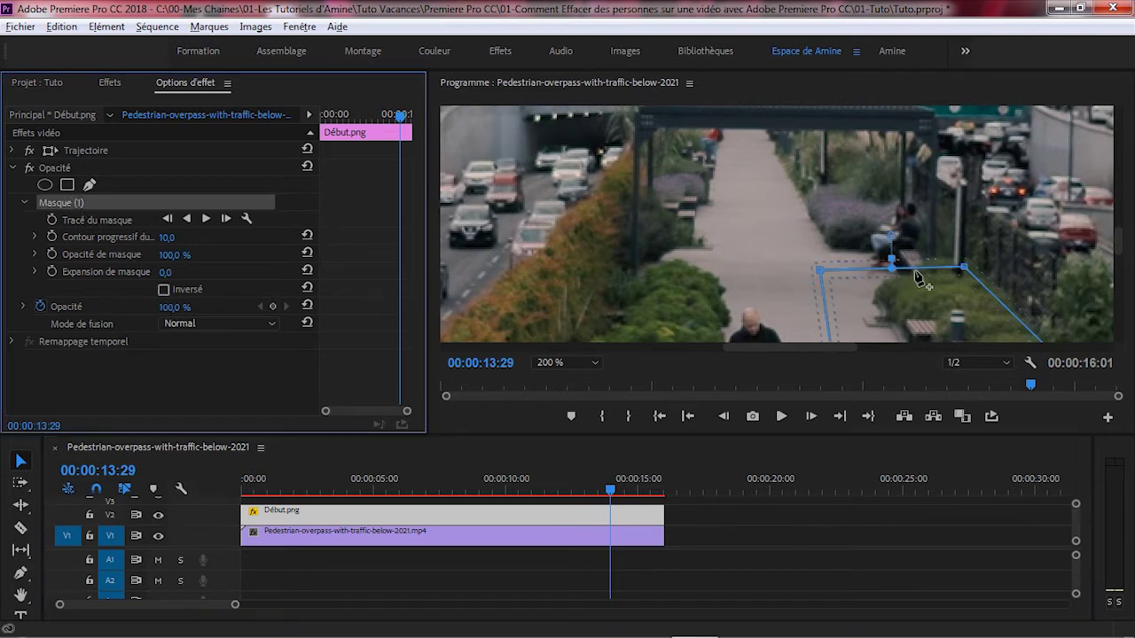
{"action": "left_click_drag", "start_coordinate": [966, 271], "coordinate": [937, 245]}
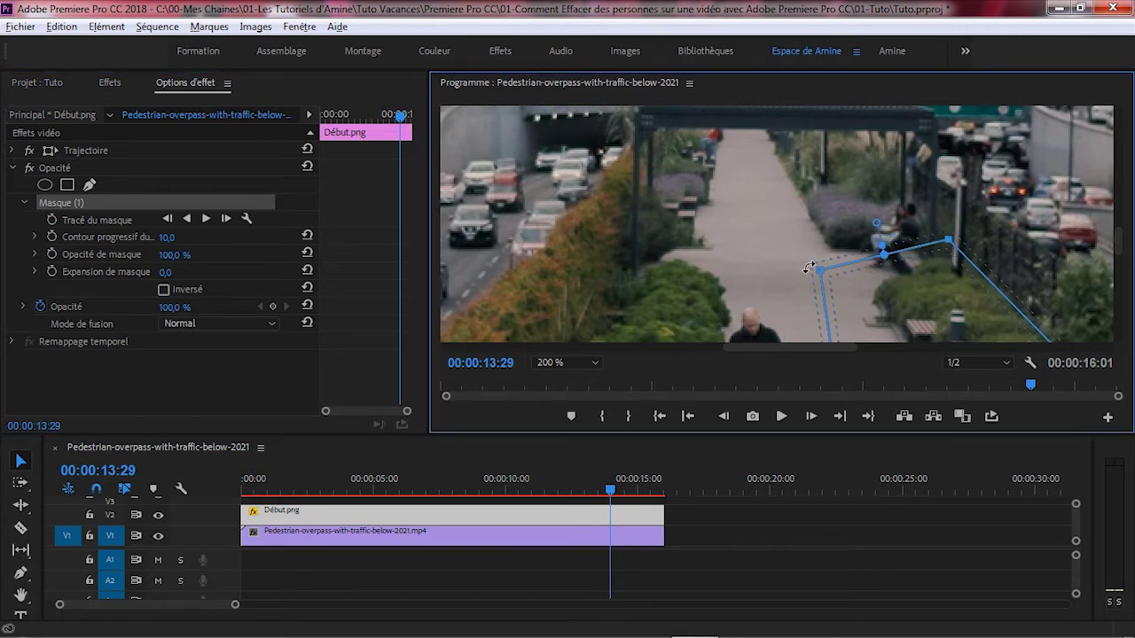
{"action": "left_click_drag", "start_coordinate": [824, 263], "coordinate": [830, 234]}
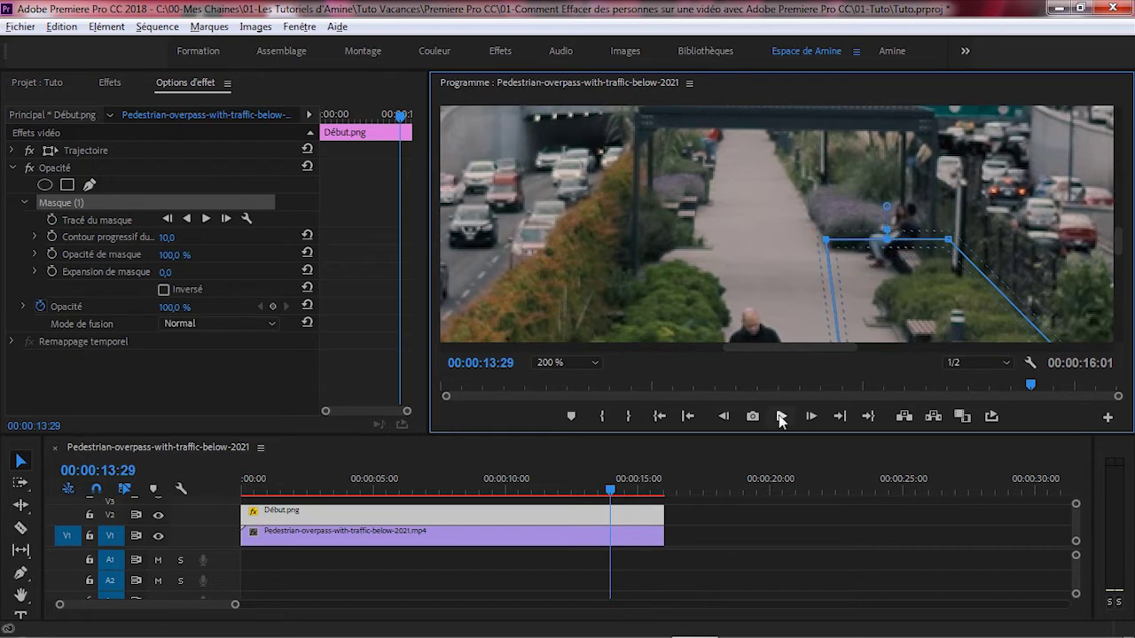
{"action": "left_click", "coordinate": [781, 416]}
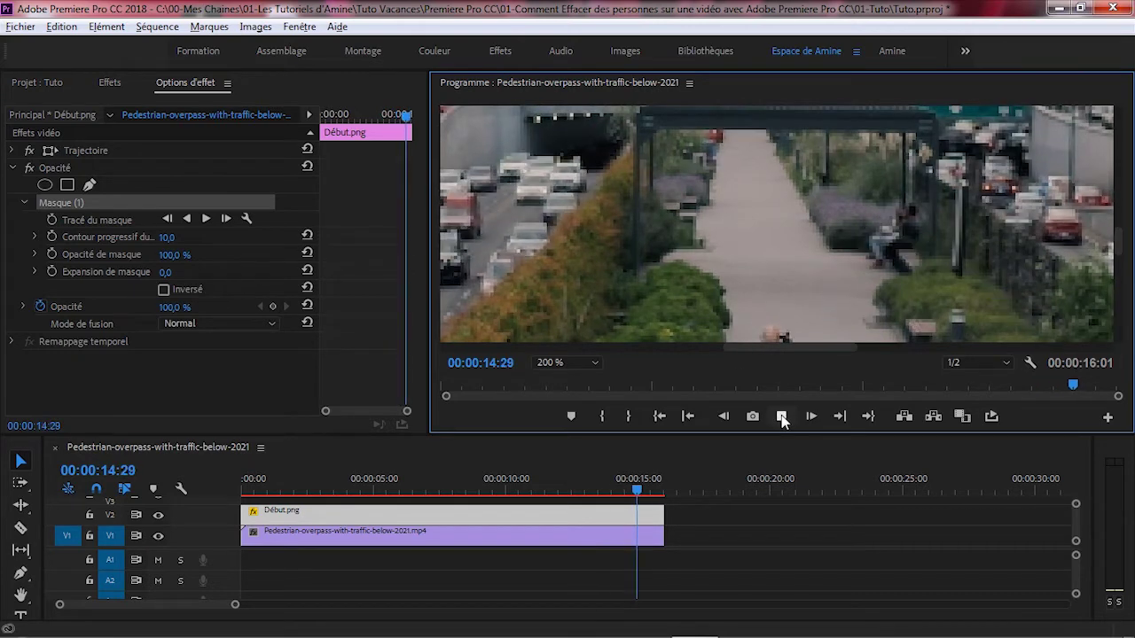
{"action": "key", "text": "space"}
{"action": "left_click_drag", "start_coordinate": [950, 239], "coordinate": [938, 221]}
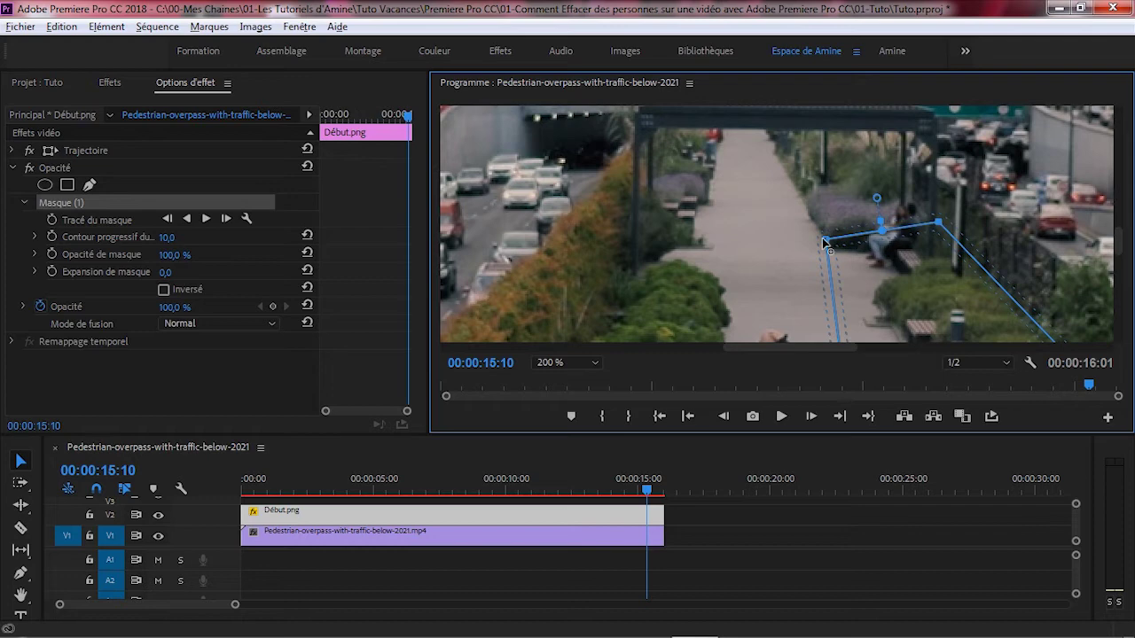
{"action": "left_click_drag", "start_coordinate": [826, 240], "coordinate": [831, 226]}
{"action": "left_click", "coordinate": [781, 417]}
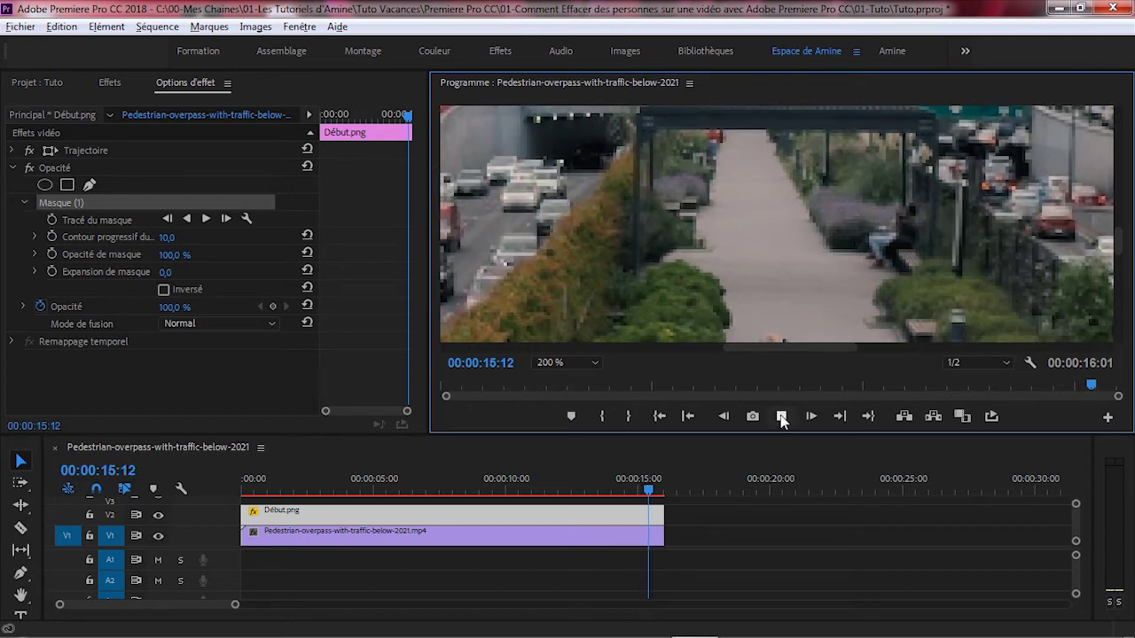
{"action": "key", "text": "grave"}
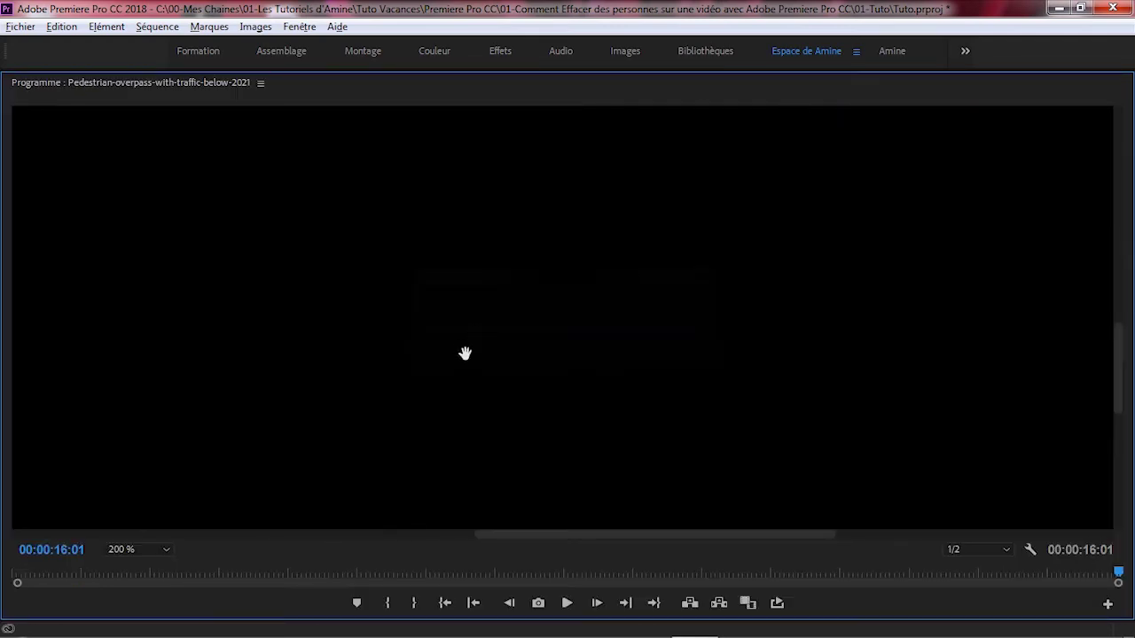
Set monitor zoom to Adapter, play the masked sequence, then restore panels and return to 00:00:00:00.
{"action": "left_click", "coordinate": [167, 549]}
{"action": "left_click", "coordinate": [157, 379]}
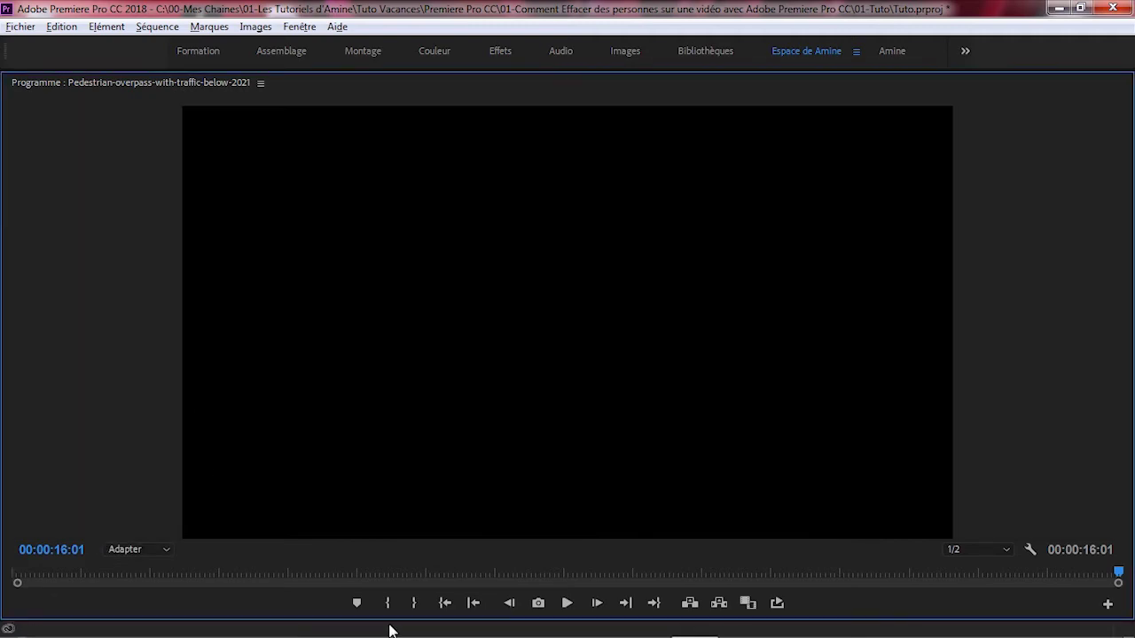
{"action": "left_click", "coordinate": [567, 604]}
{"action": "key", "text": "grave"}
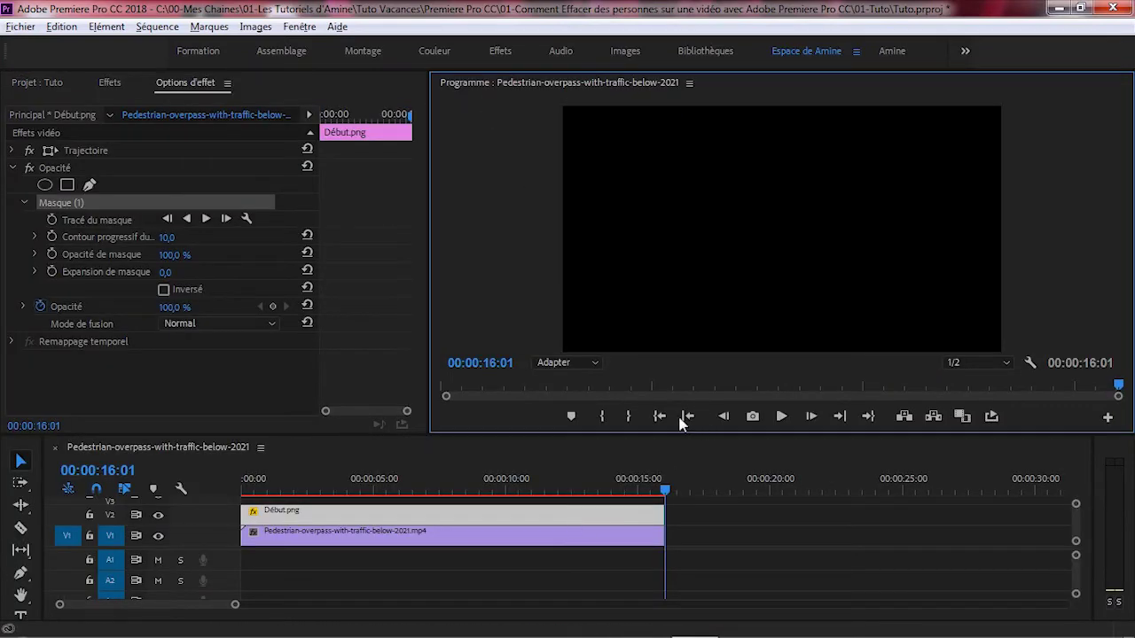
{"action": "left_click", "coordinate": [688, 417]}
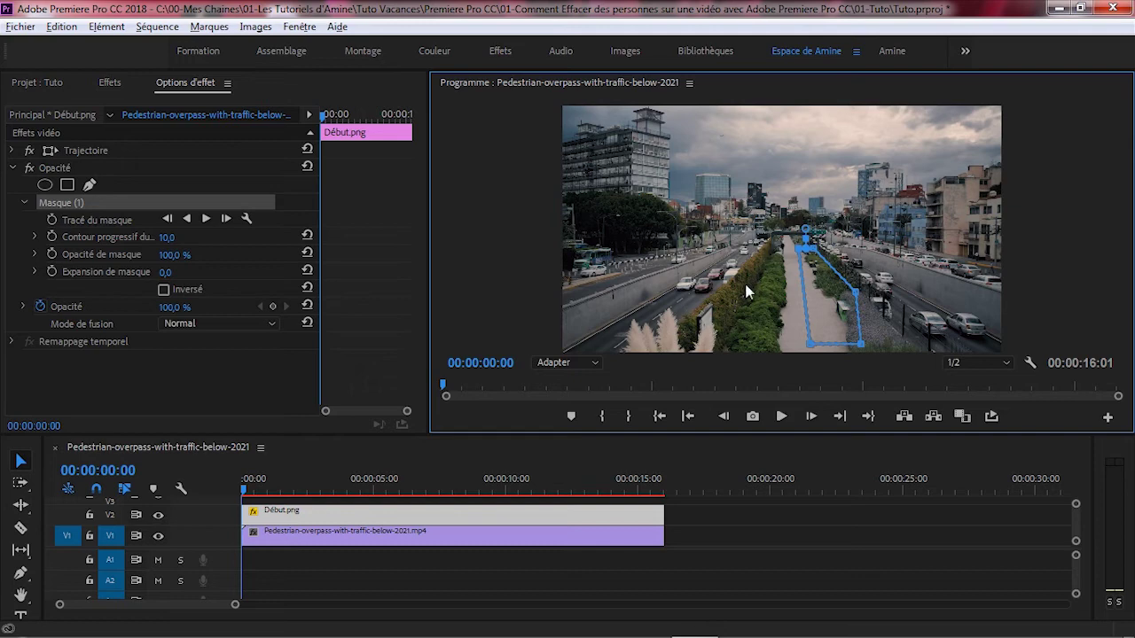
Add a second rectangular mask to the patch and shape it over the central median.
{"action": "left_click", "coordinate": [67, 185]}
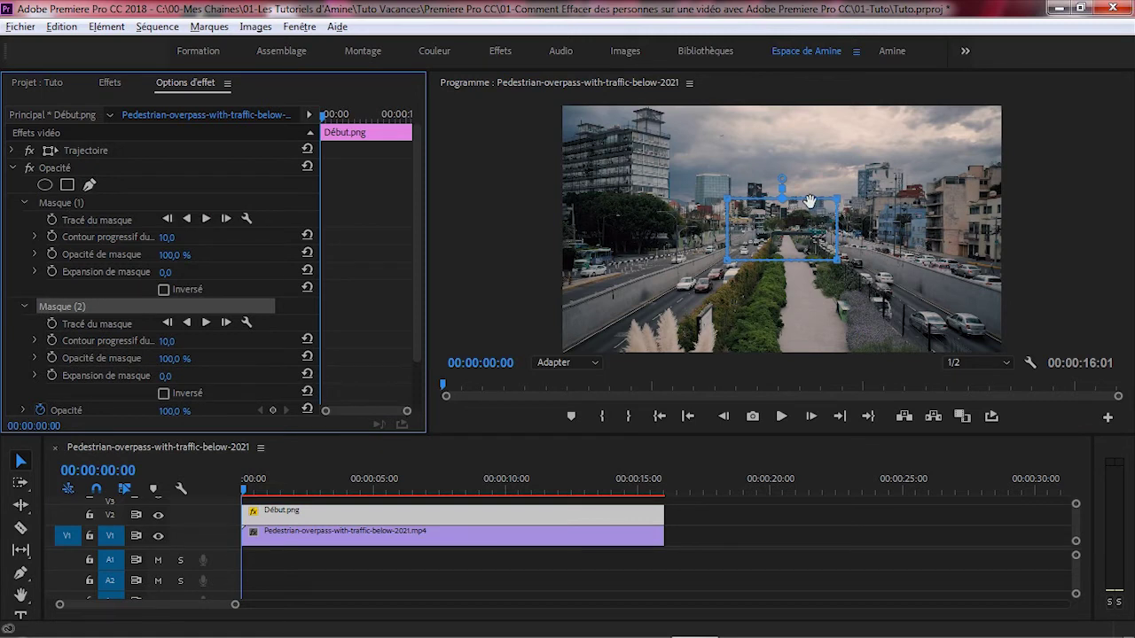
{"action": "left_click_drag", "start_coordinate": [810, 202], "coordinate": [760, 240]}
{"action": "left_click_drag", "start_coordinate": [790, 305], "coordinate": [820, 354]}
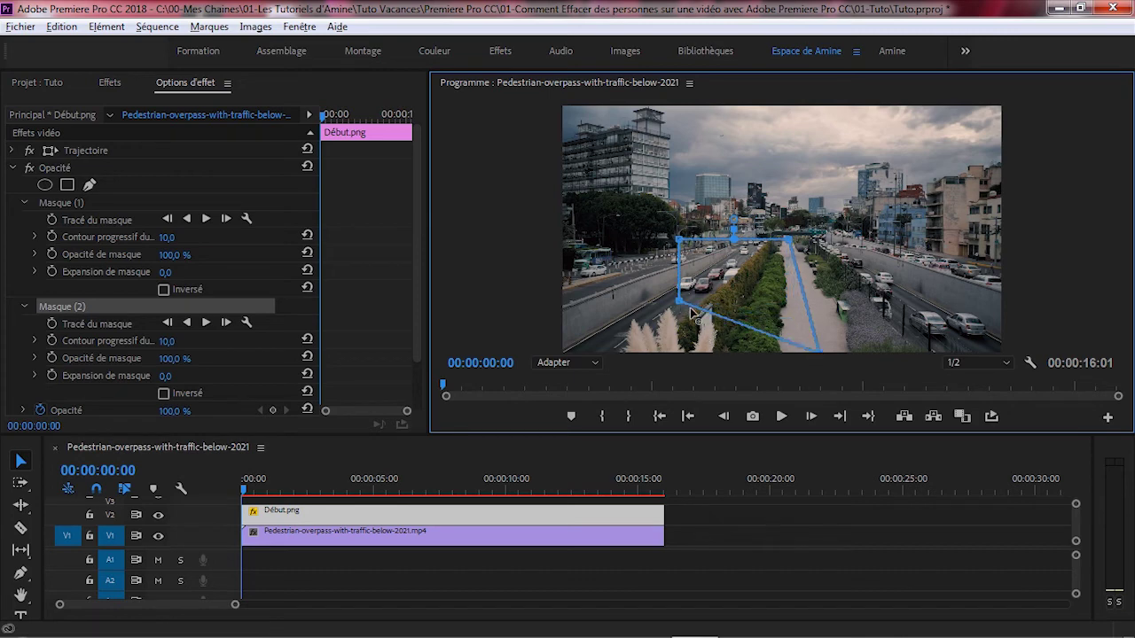
{"action": "left_click_drag", "start_coordinate": [760, 84], "coordinate": [761, 94]}
{"action": "left_click_drag", "start_coordinate": [434, 346], "coordinate": [576, 351]}
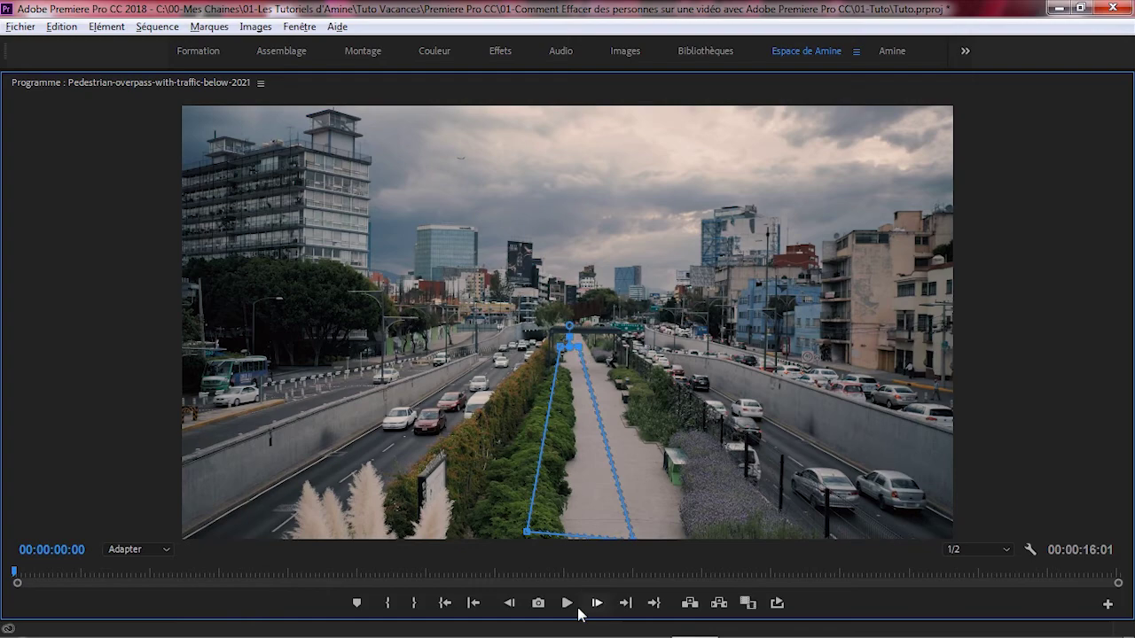
Add an extra point to Masque (2)'s edge and replay the masked section to check it.
{"action": "left_click", "coordinate": [571, 607]}
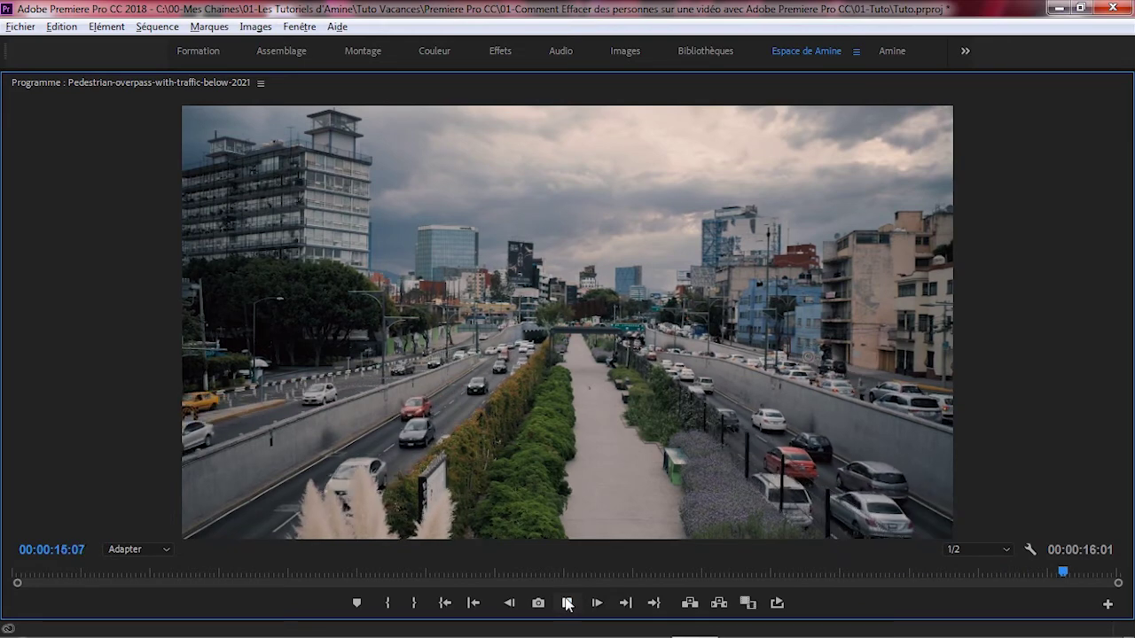
{"action": "left_click", "coordinate": [568, 603]}
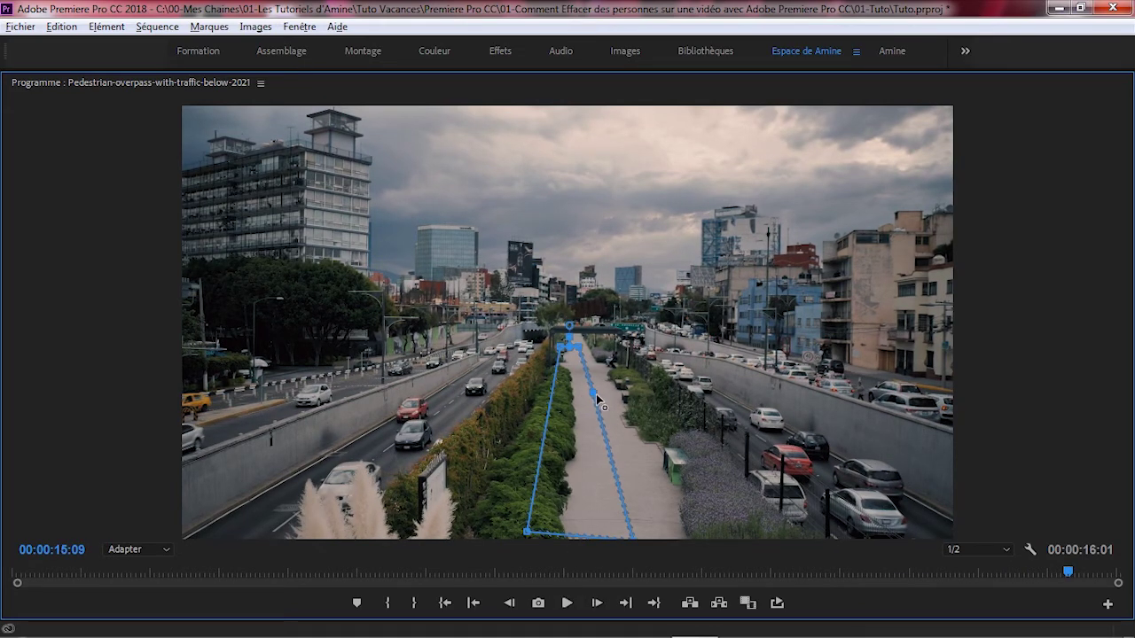
{"action": "left_click", "coordinate": [595, 394]}
{"action": "left_click", "coordinate": [781, 572]}
{"action": "left_click", "coordinate": [569, 604]}
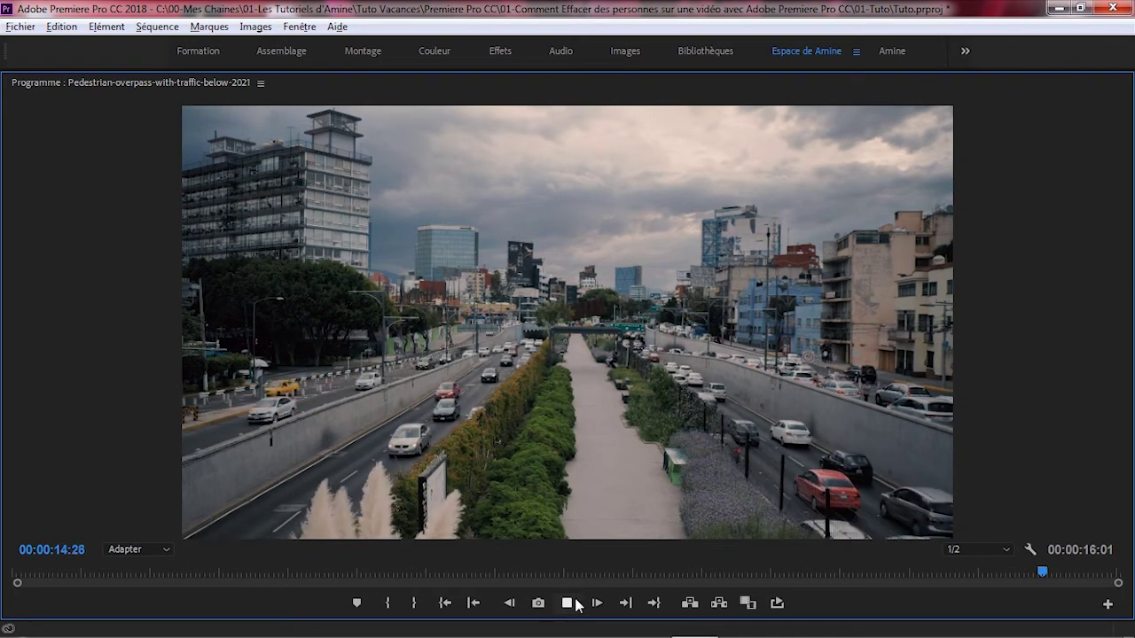
Restore the panel layout, return to the start and zoom out the timeline around the clip pair.
{"action": "key", "text": "grave"}
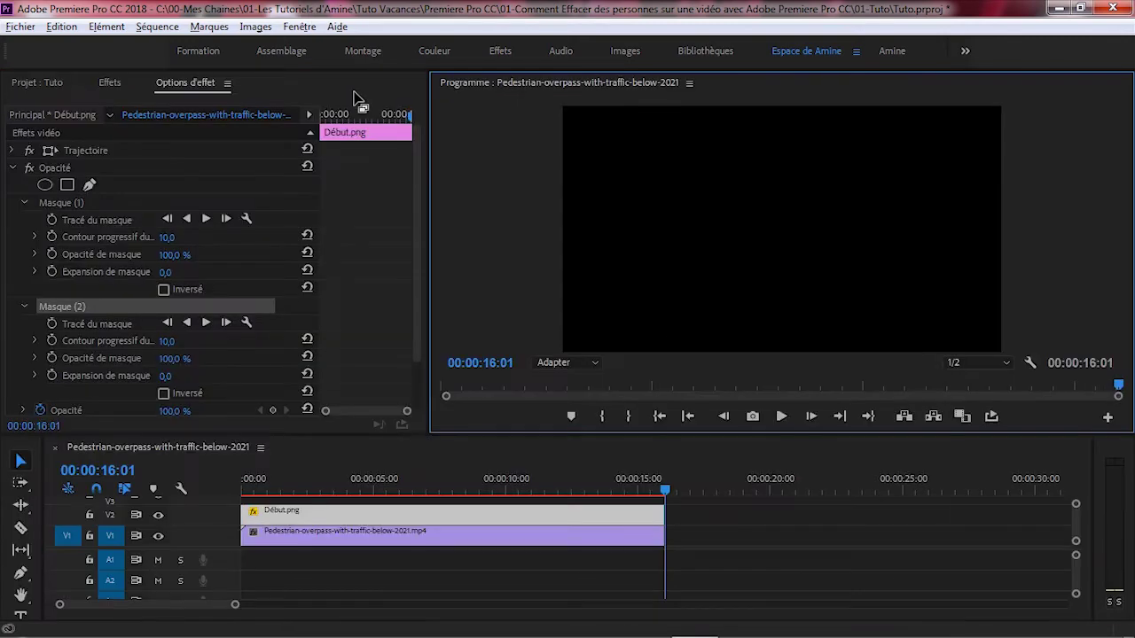
{"action": "left_click", "coordinate": [688, 416]}
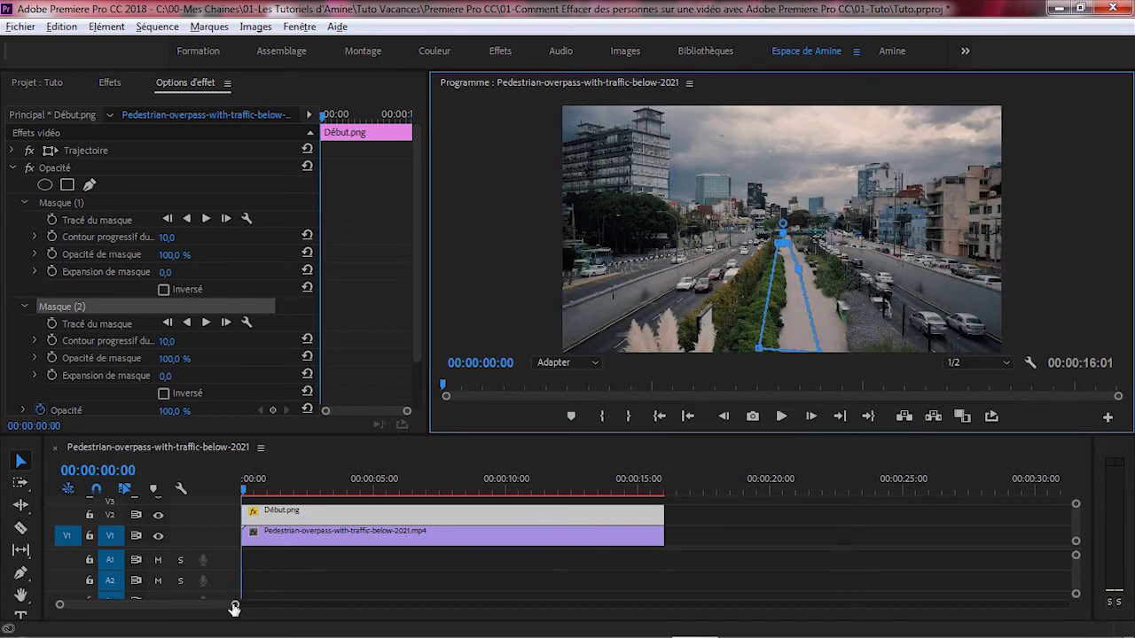
{"action": "left_click_drag", "start_coordinate": [236, 606], "coordinate": [532, 611]}
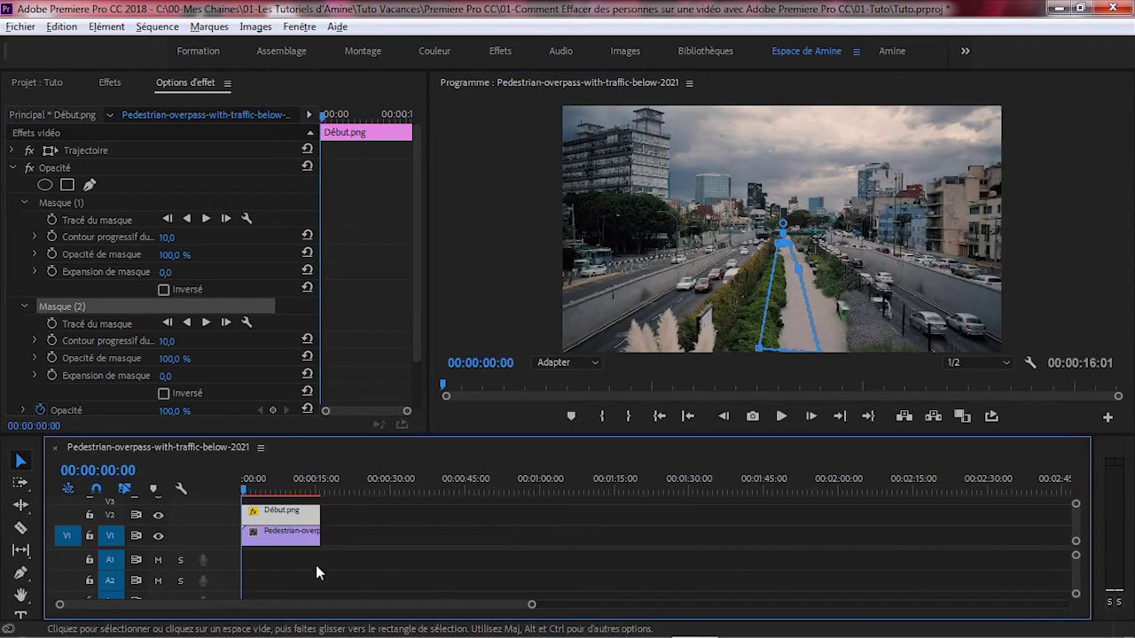
{"action": "left_click_drag", "start_coordinate": [339, 574], "coordinate": [382, 519]}
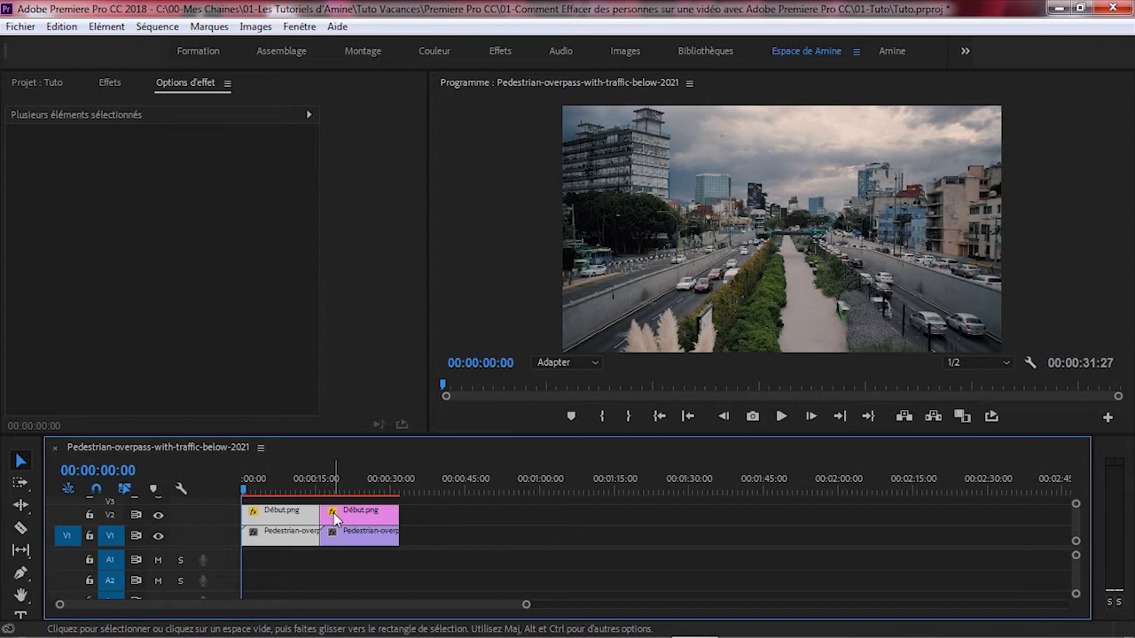
{"action": "key", "text": "ctrl+shift+a"}
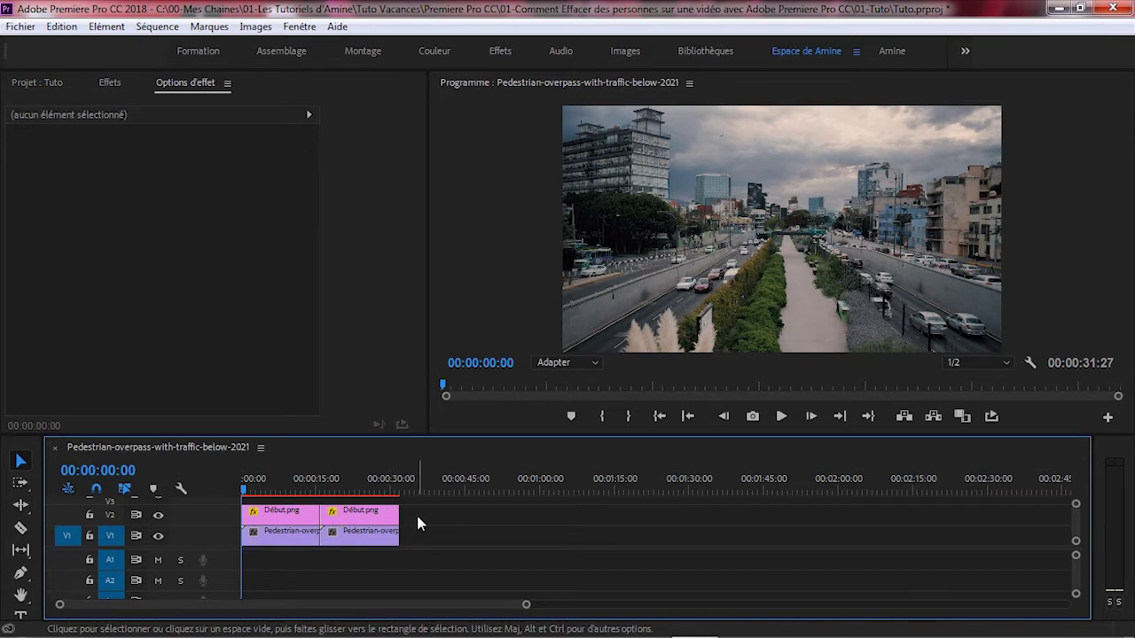
Duplicate the overpass clip and overlay into four copies, deleting the first copy's Début.png.
{"action": "left_click_drag", "start_coordinate": [370, 521], "coordinate": [512, 519]}
{"action": "left_click", "coordinate": [447, 516]}
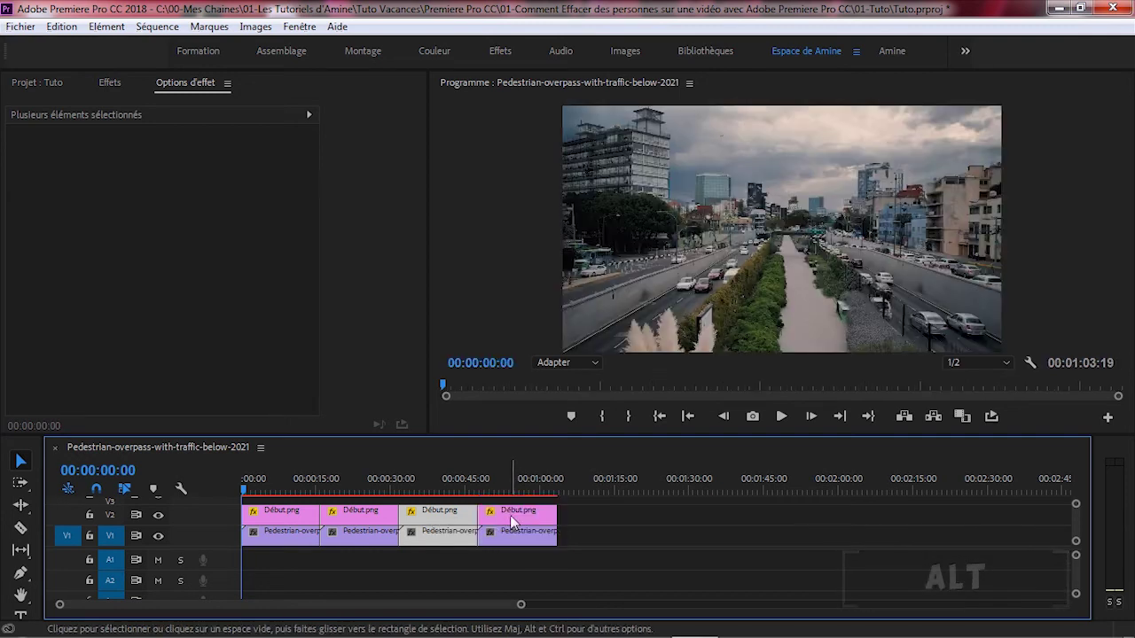
{"action": "left_click", "coordinate": [599, 523]}
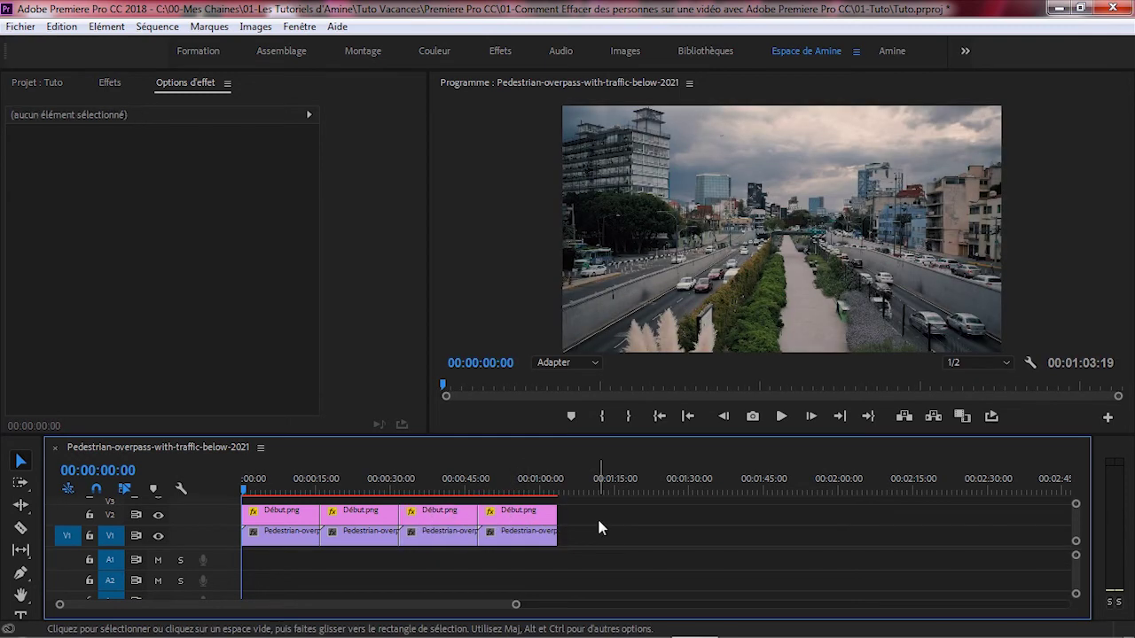
{"action": "left_click", "coordinate": [278, 520]}
{"action": "key", "text": "Delete"}
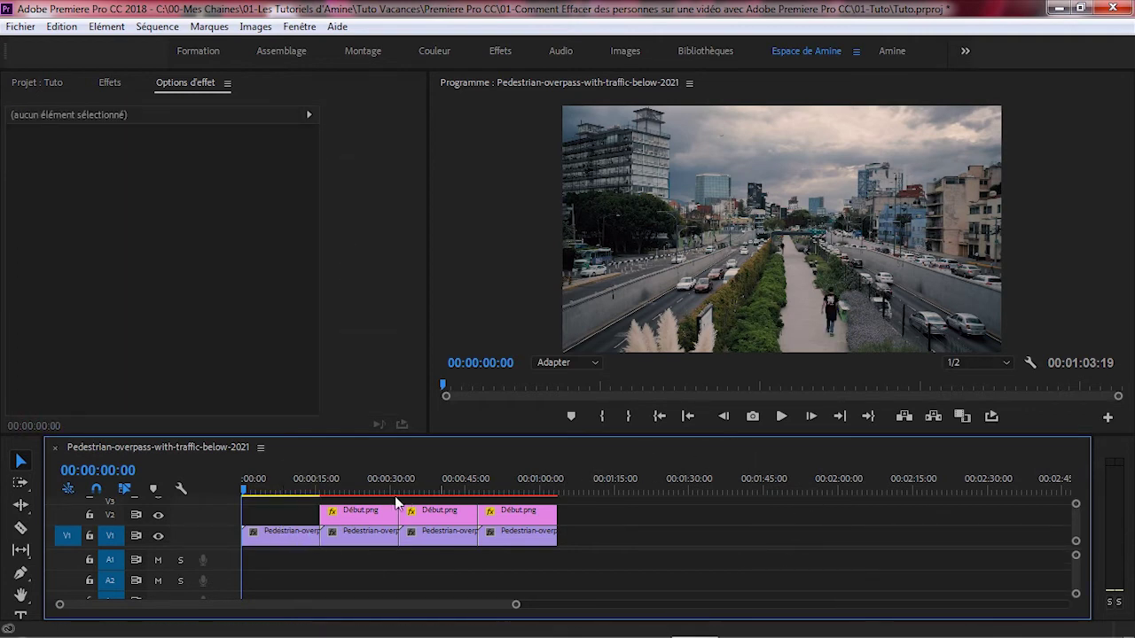
Delete Masque (1) from the second copy's Début.png overlay.
{"action": "left_click", "coordinate": [355, 486]}
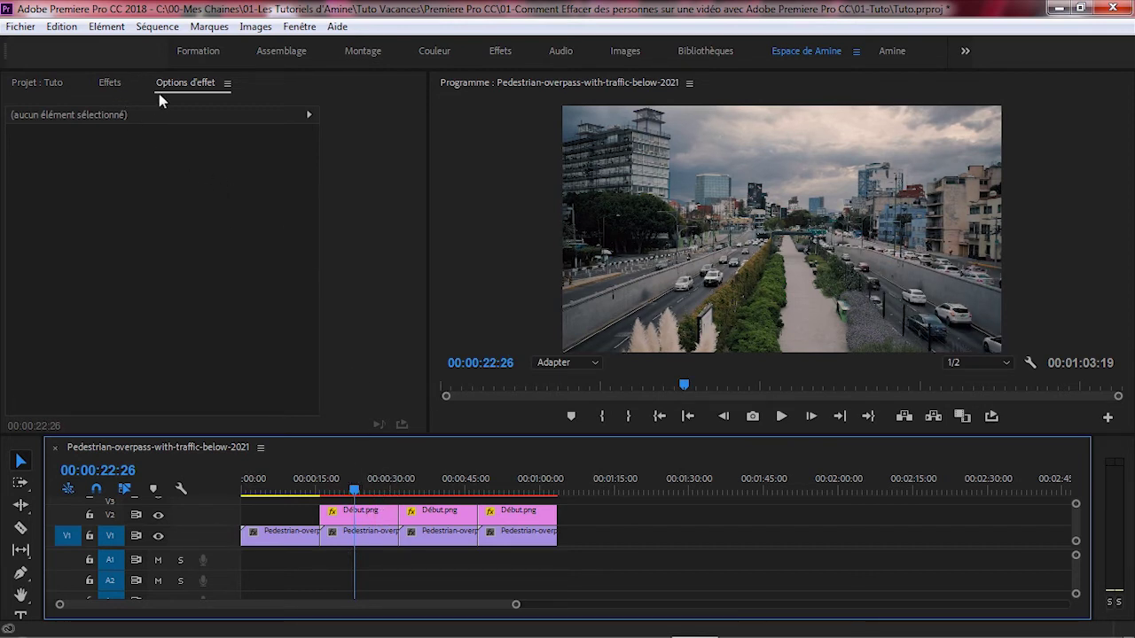
{"action": "left_click", "coordinate": [365, 514]}
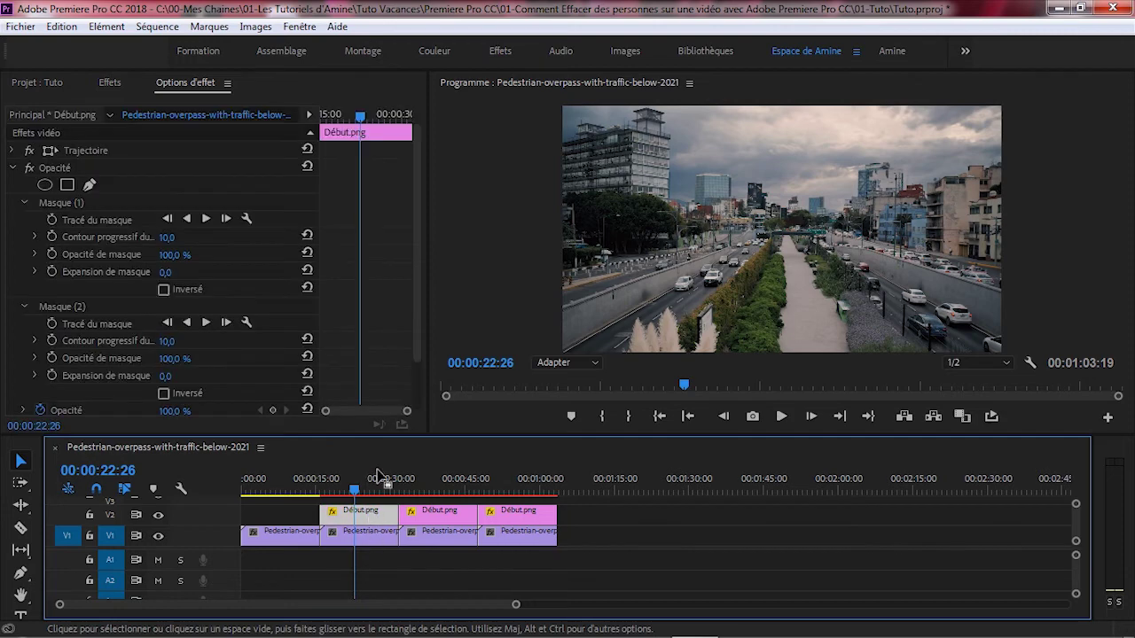
{"action": "left_click", "coordinate": [189, 84]}
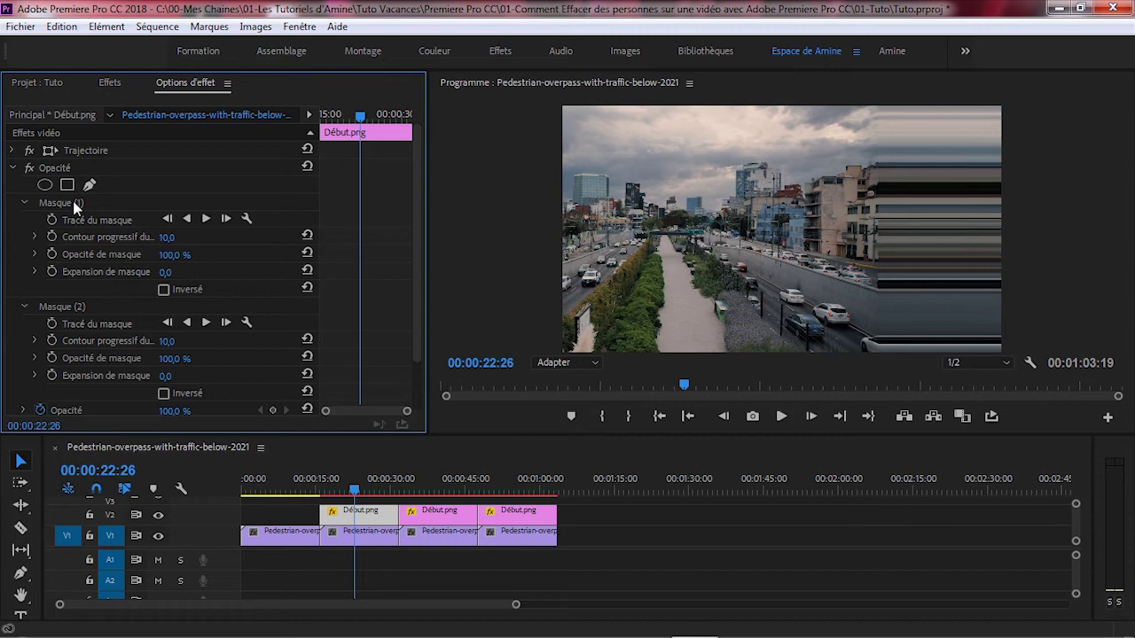
{"action": "right_click", "coordinate": [74, 200]}
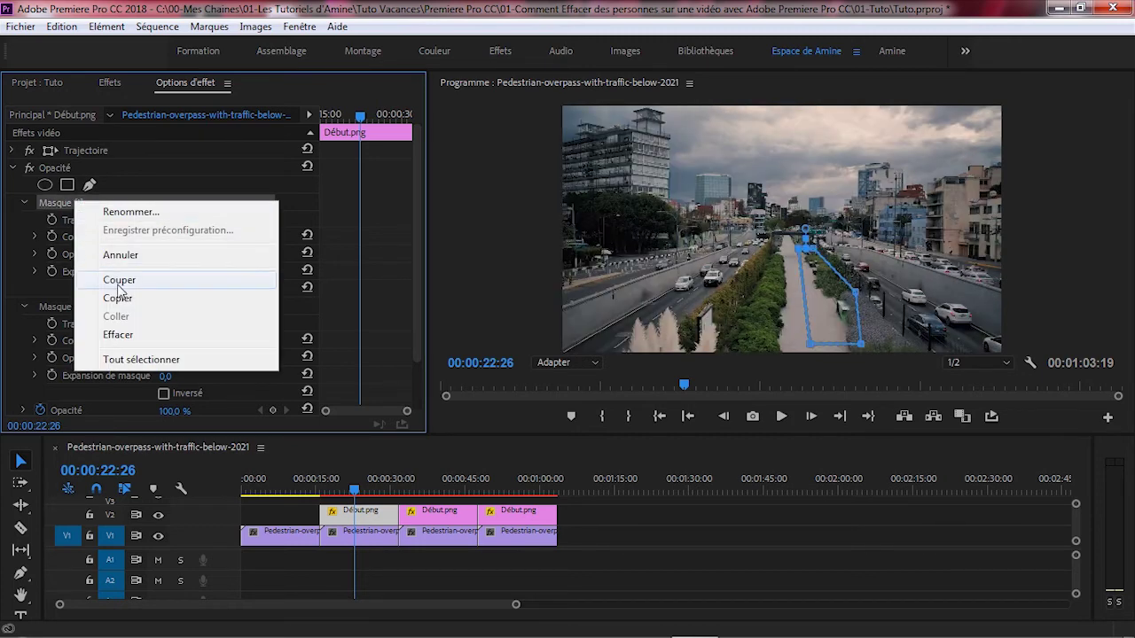
{"action": "left_click", "coordinate": [125, 336]}
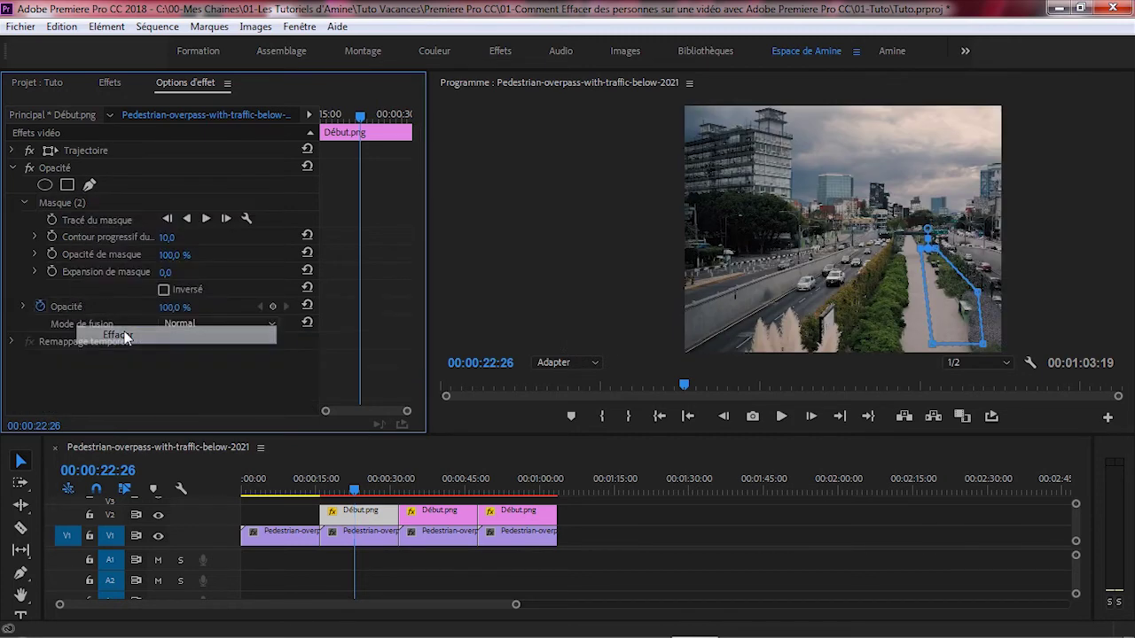
Delete Masque (2) from the third copy's Début.png overlay.
{"action": "left_click", "coordinate": [436, 490]}
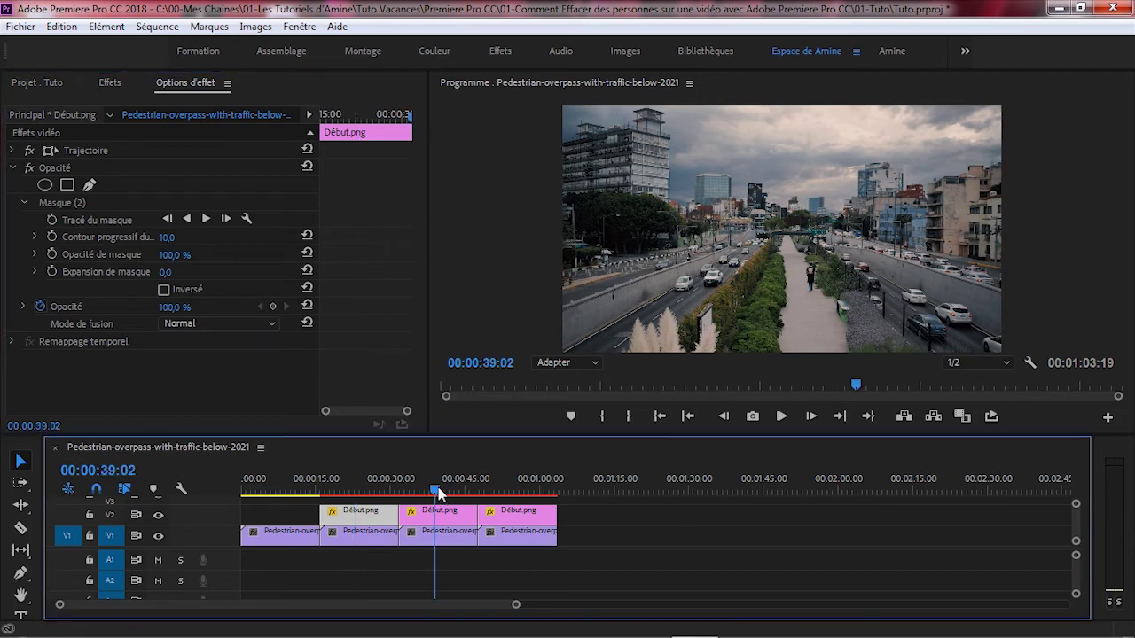
{"action": "left_click", "coordinate": [439, 512]}
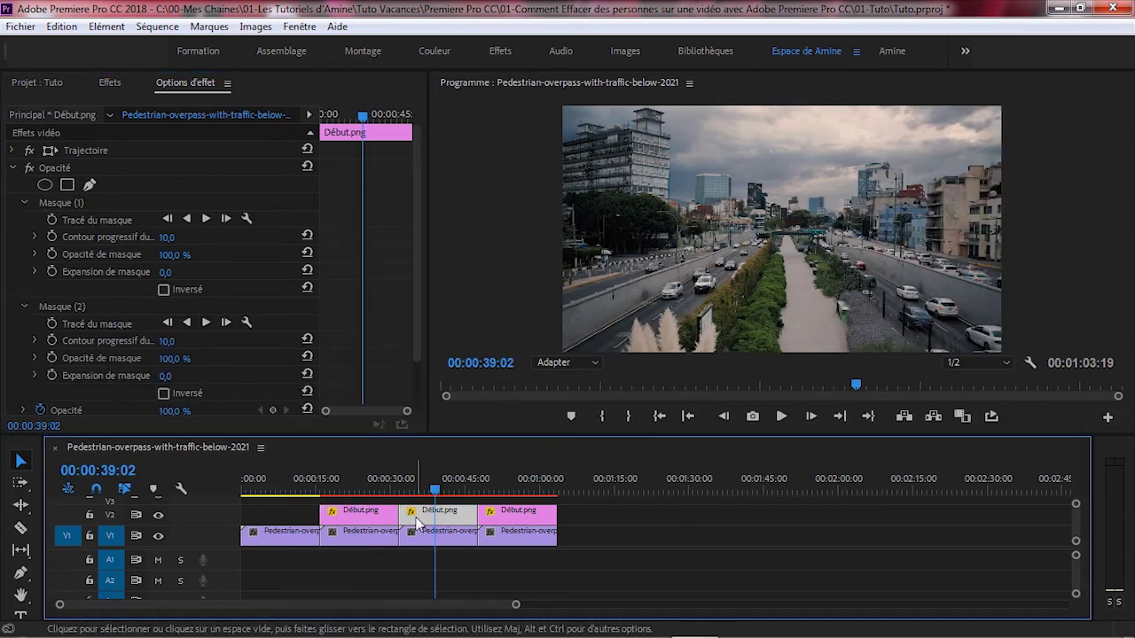
{"action": "left_click", "coordinate": [63, 308]}
{"action": "right_click", "coordinate": [63, 308]}
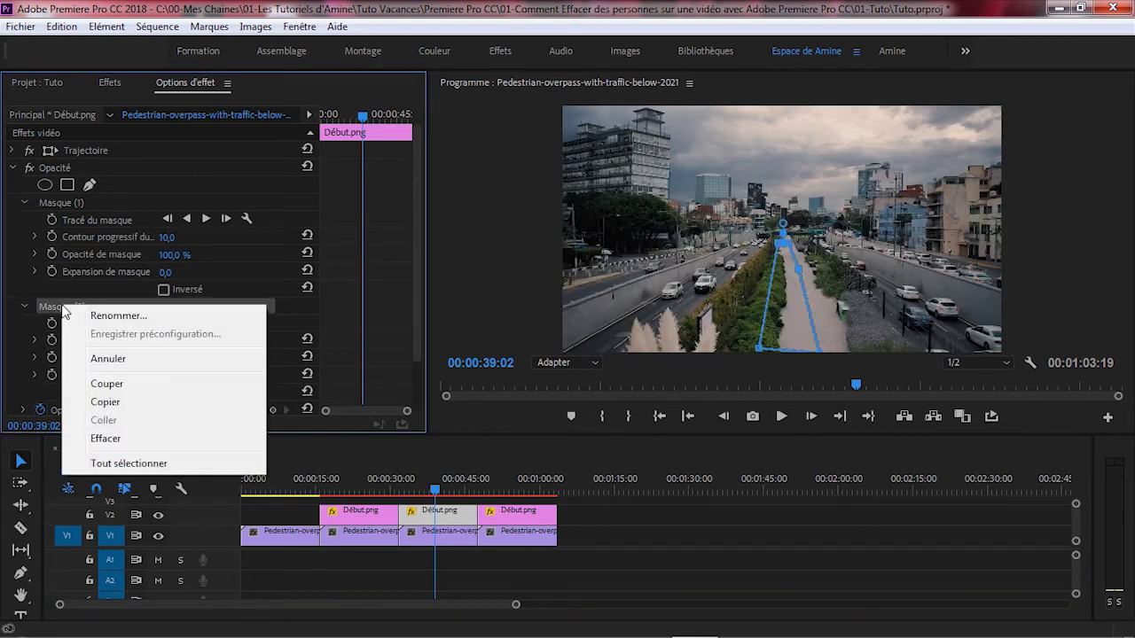
{"action": "left_click", "coordinate": [120, 438]}
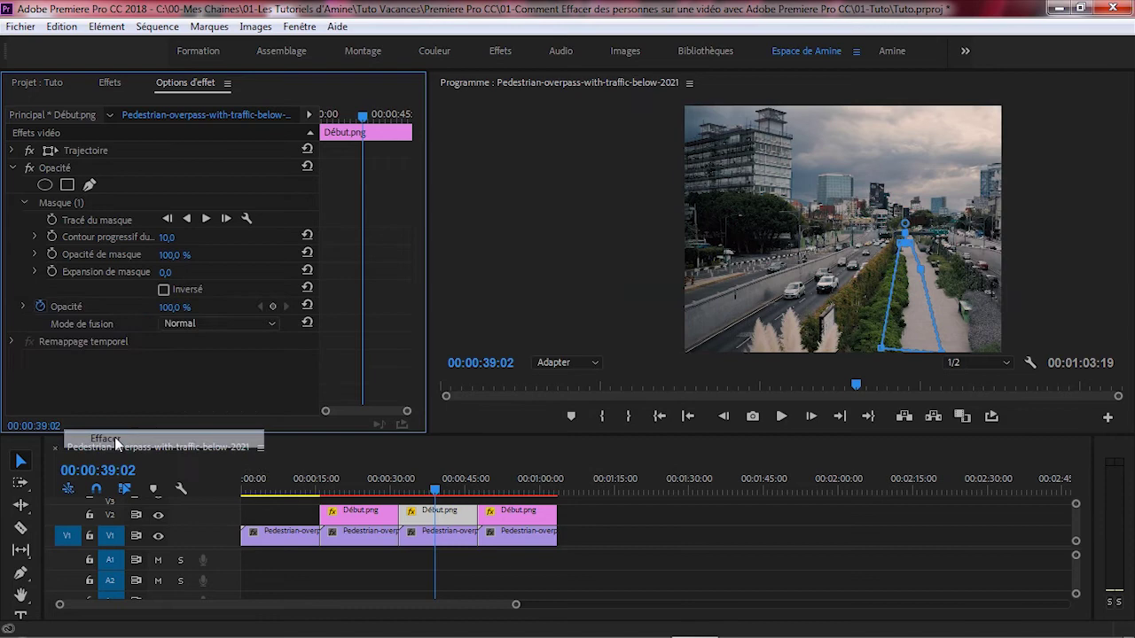
Select the fourth copy's overlay, then return the playhead to the start of the sequence.
{"action": "left_click", "coordinate": [512, 483]}
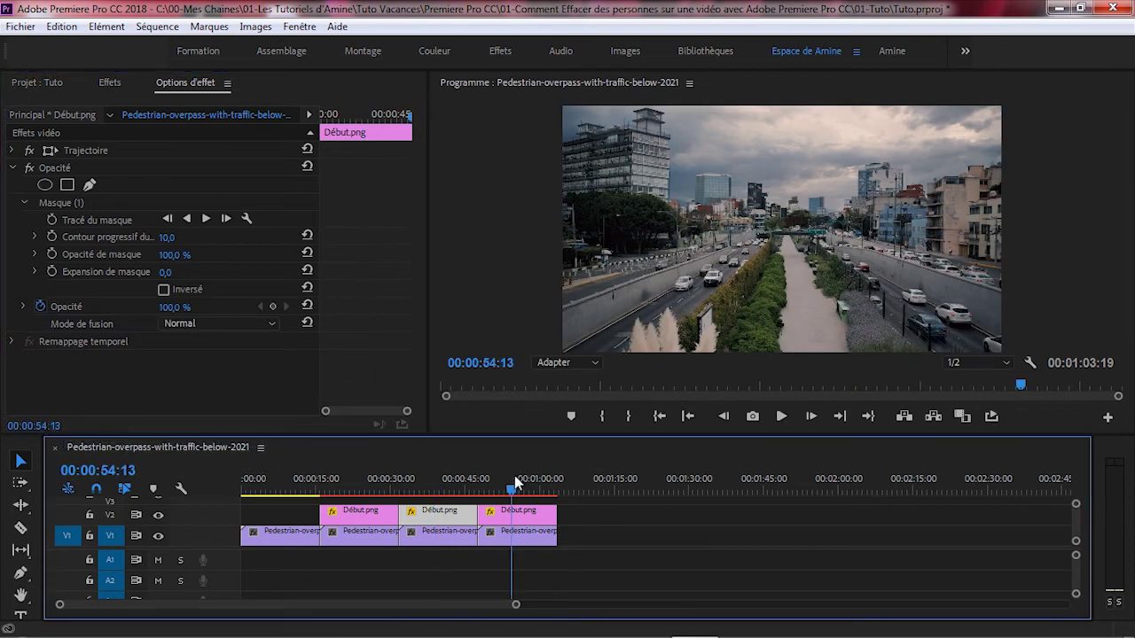
{"action": "left_click", "coordinate": [518, 513]}
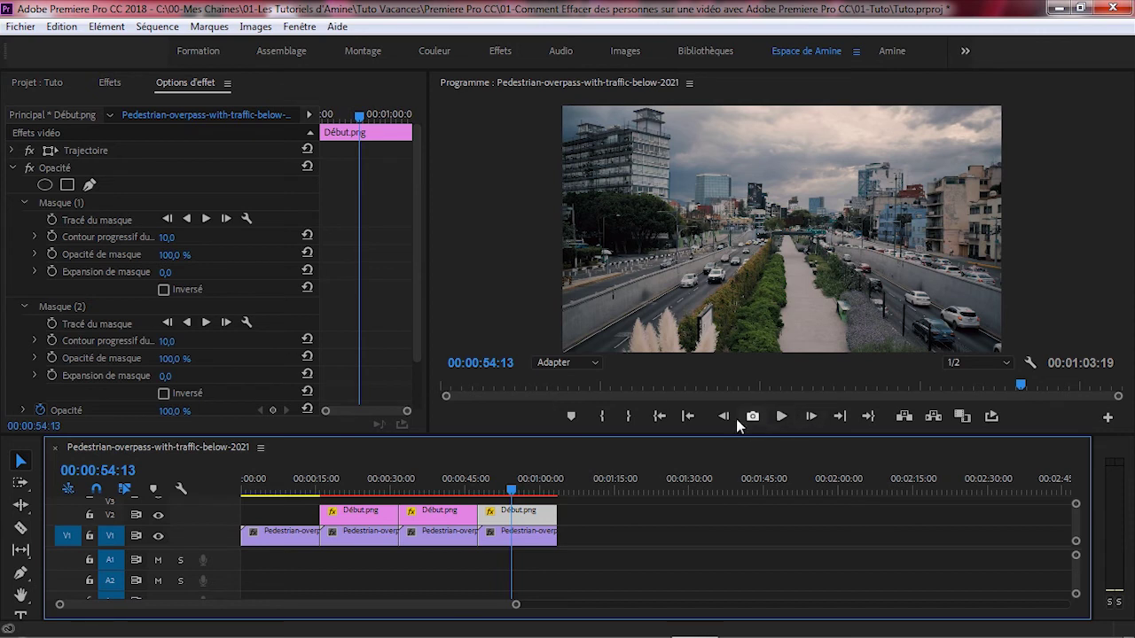
{"action": "left_click", "coordinate": [686, 416]}
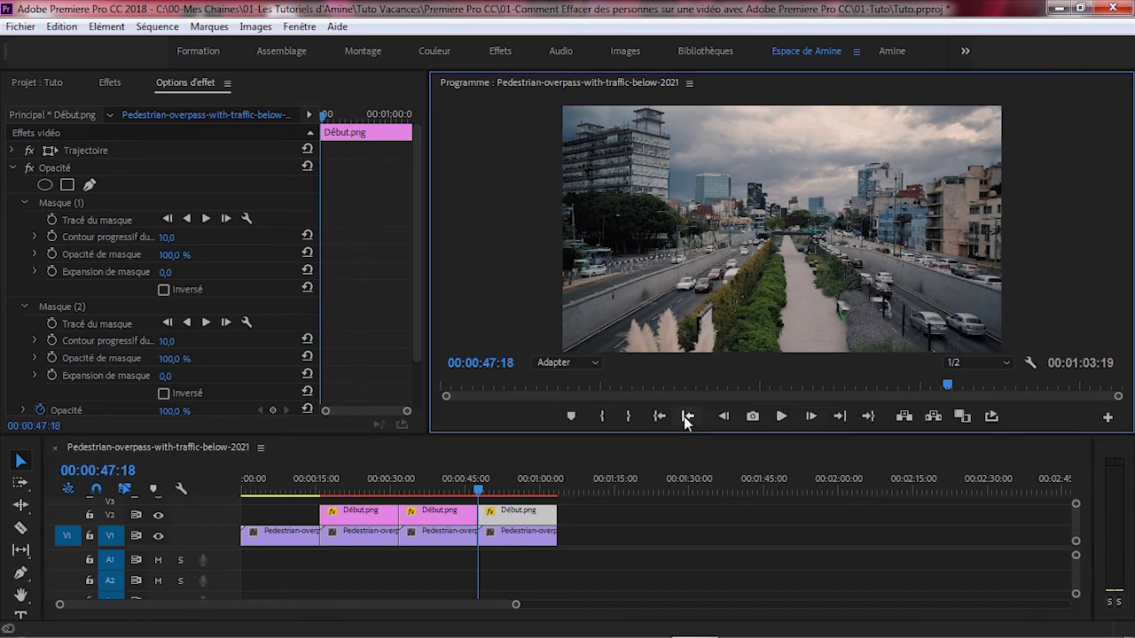
{"action": "left_click", "coordinate": [661, 417]}
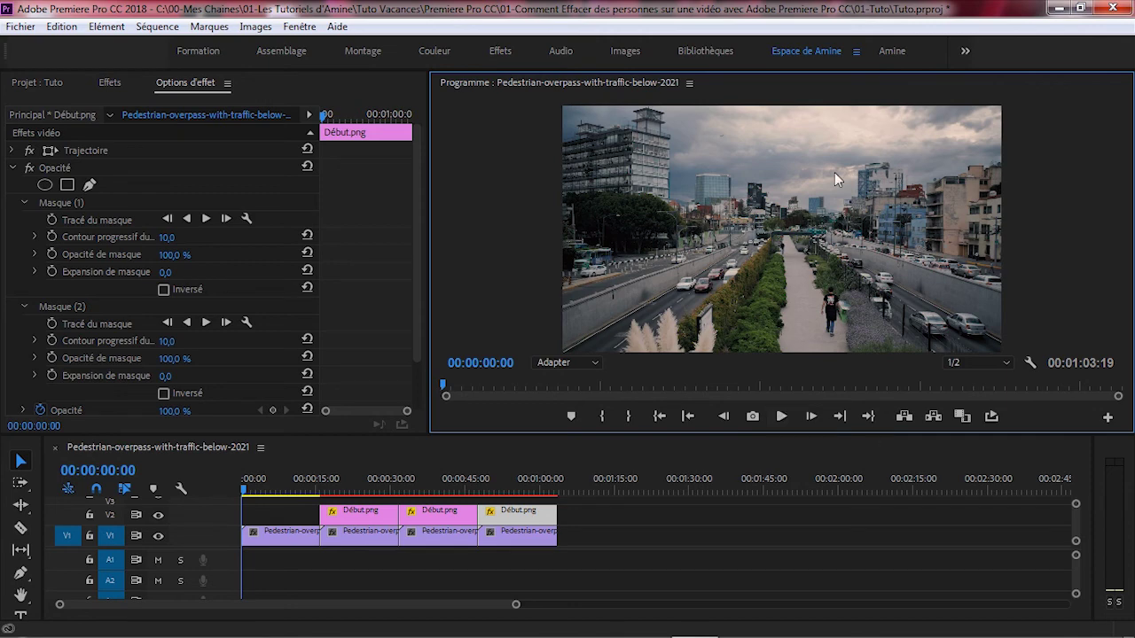
Maximize the Program monitor with the ` key to watch all four versions.
{"action": "key", "text": "grave"}
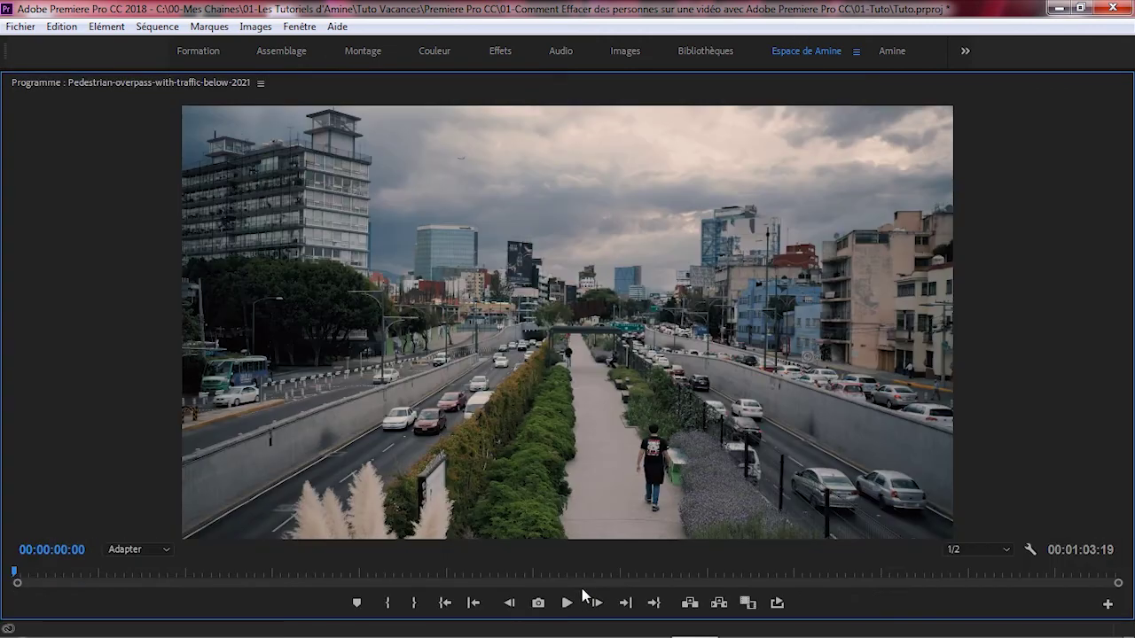